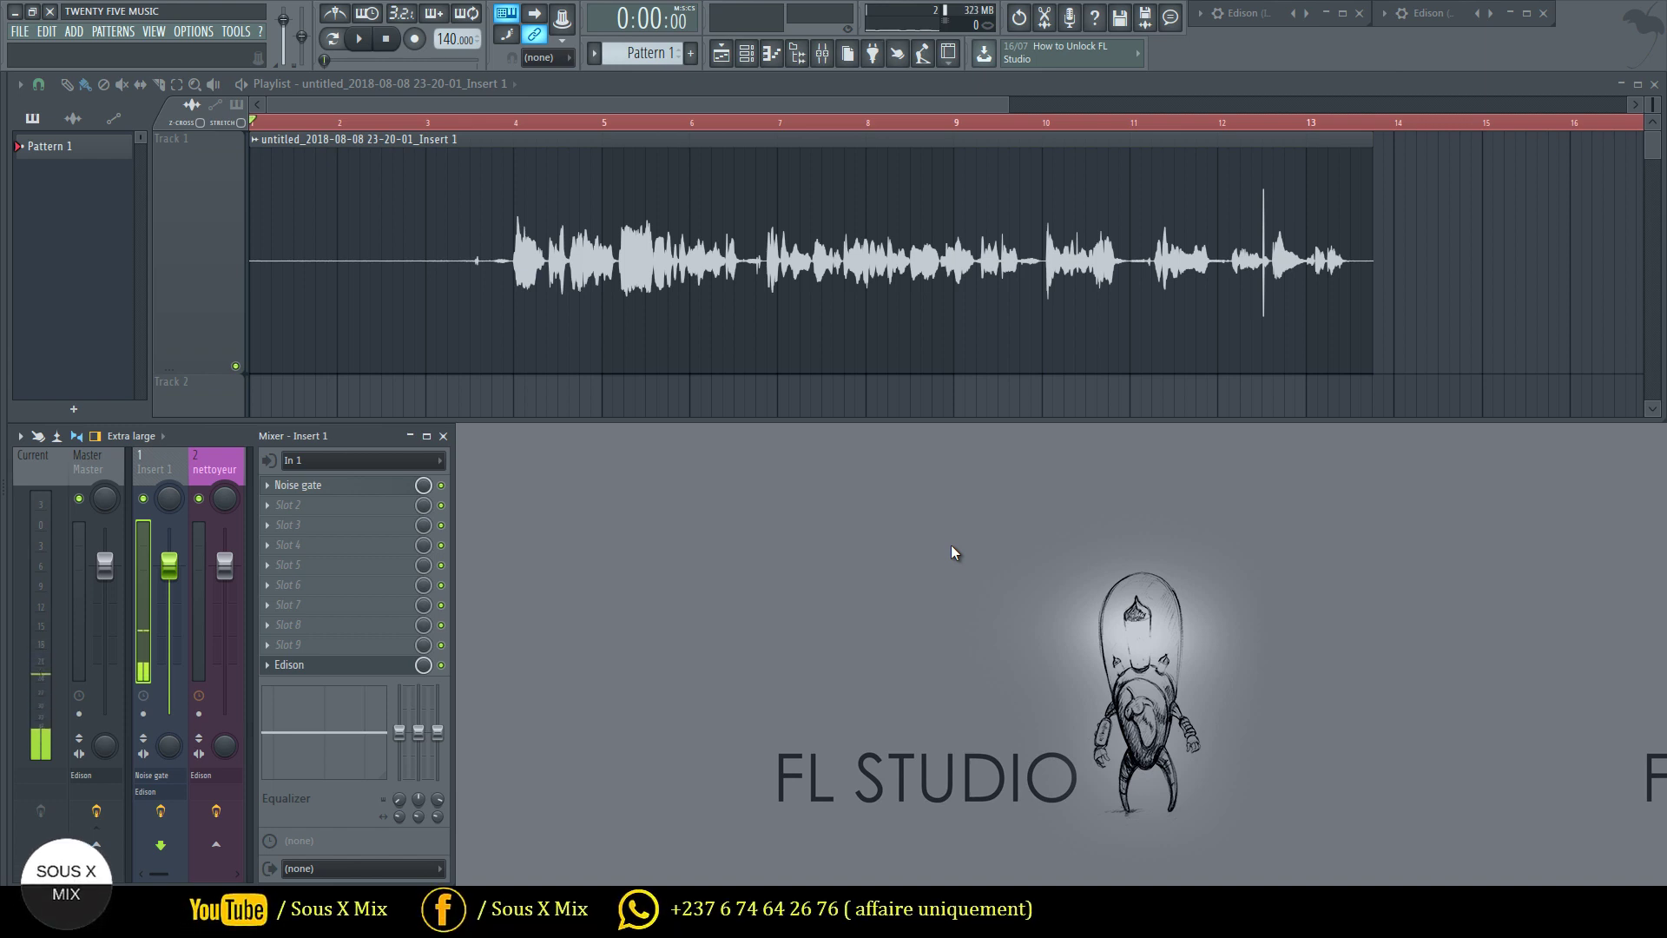
# Select the nettoyeur mixer track and play through the voice recording in the playlist.
pyautogui.click(200, 611)
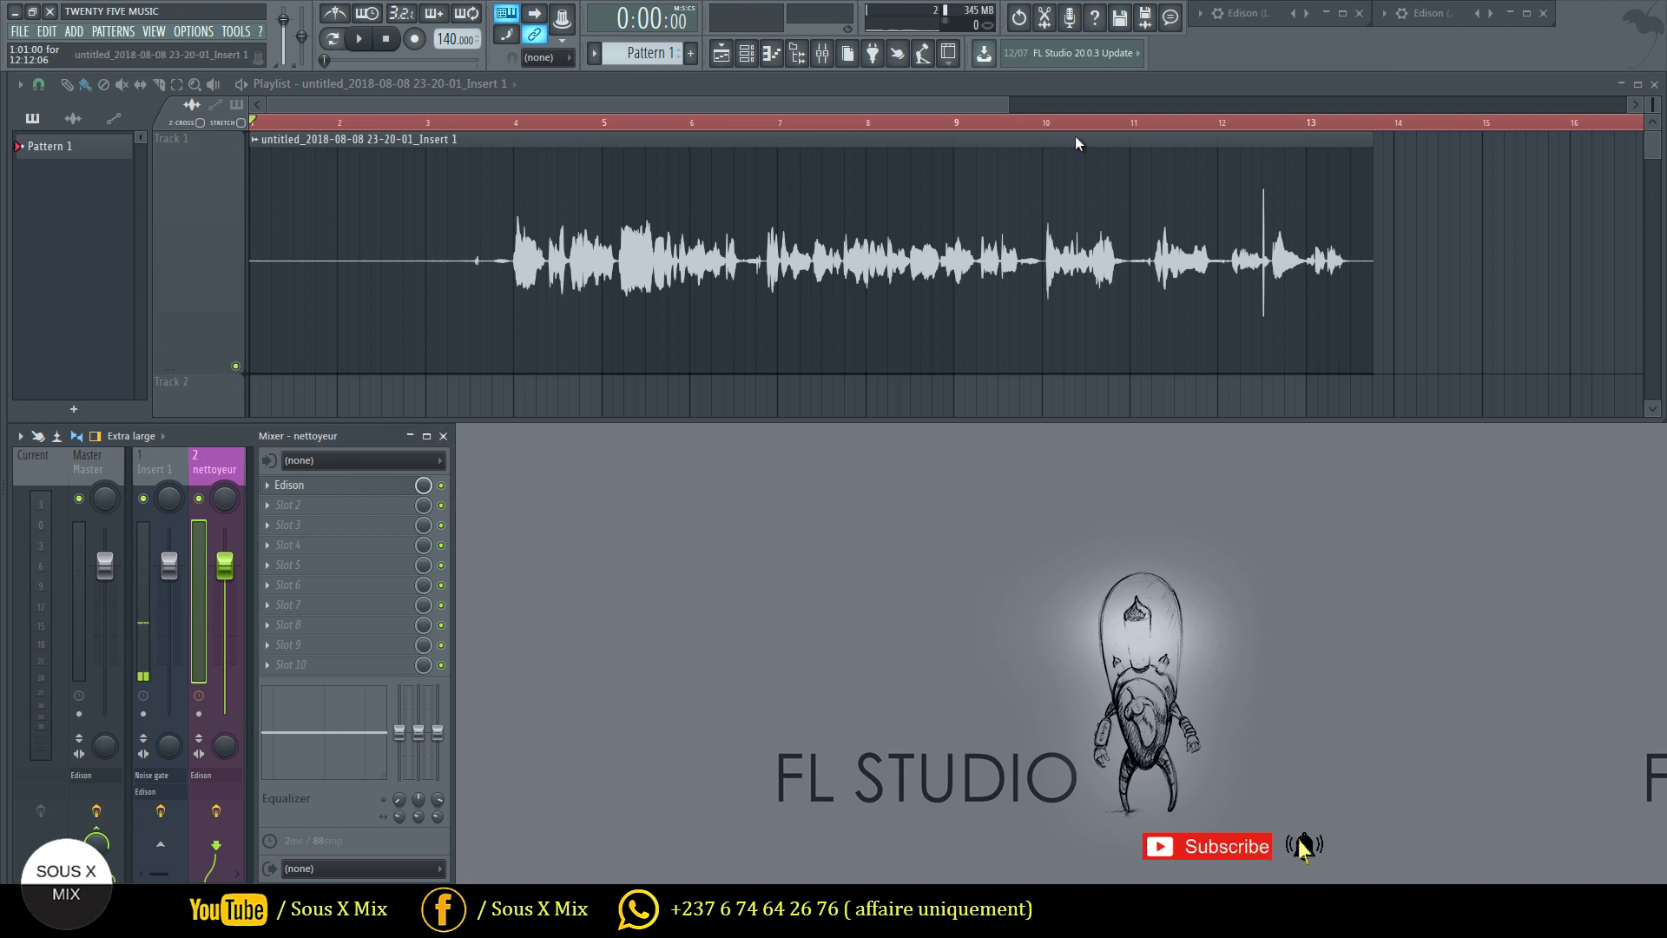
pyautogui.scroll(-1, 919, 130)
pyautogui.scroll(2, 920, 130)
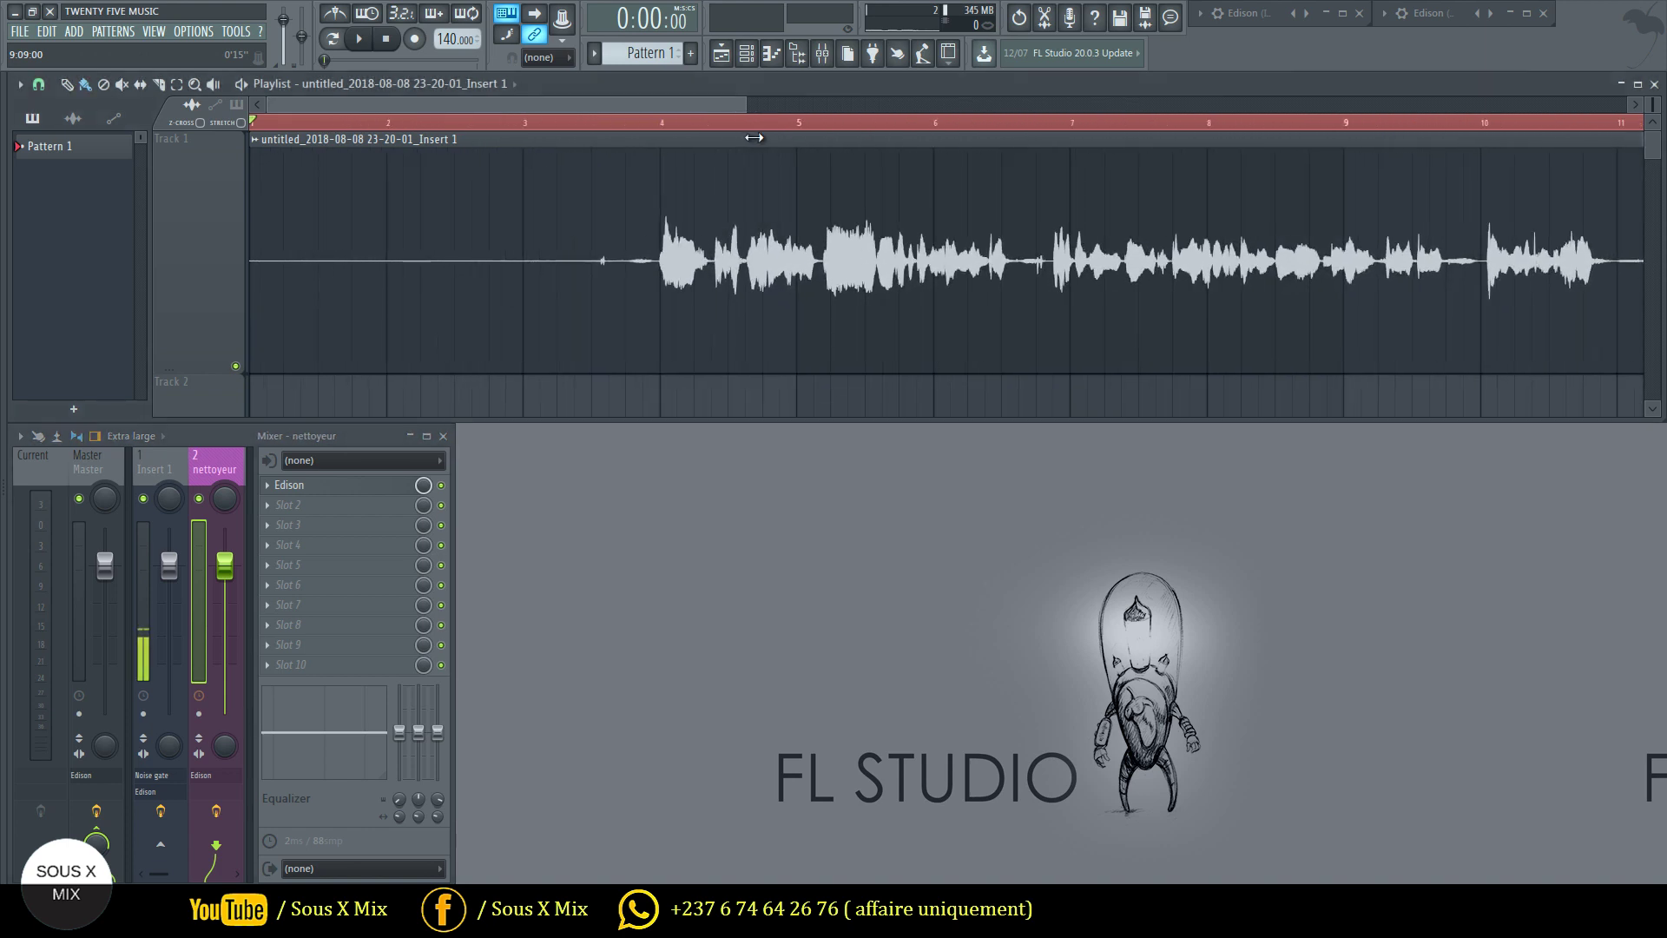
pyautogui.moveTo(972, 129); pyautogui.dragTo(1020, 121)
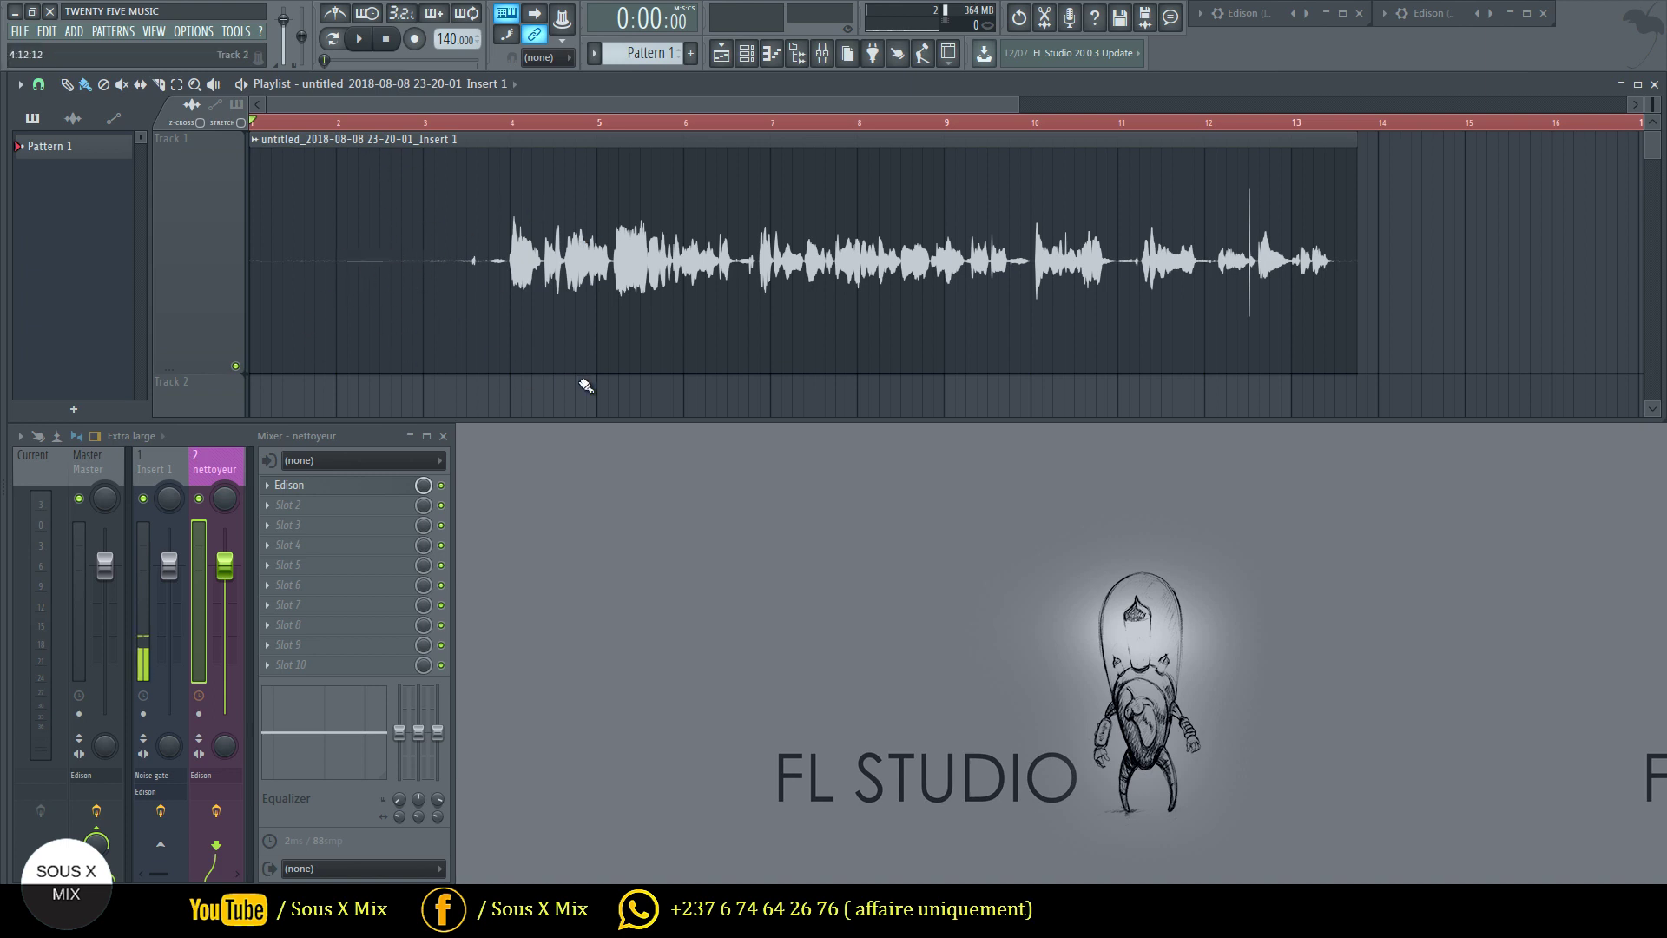
pyautogui.click(361, 40)
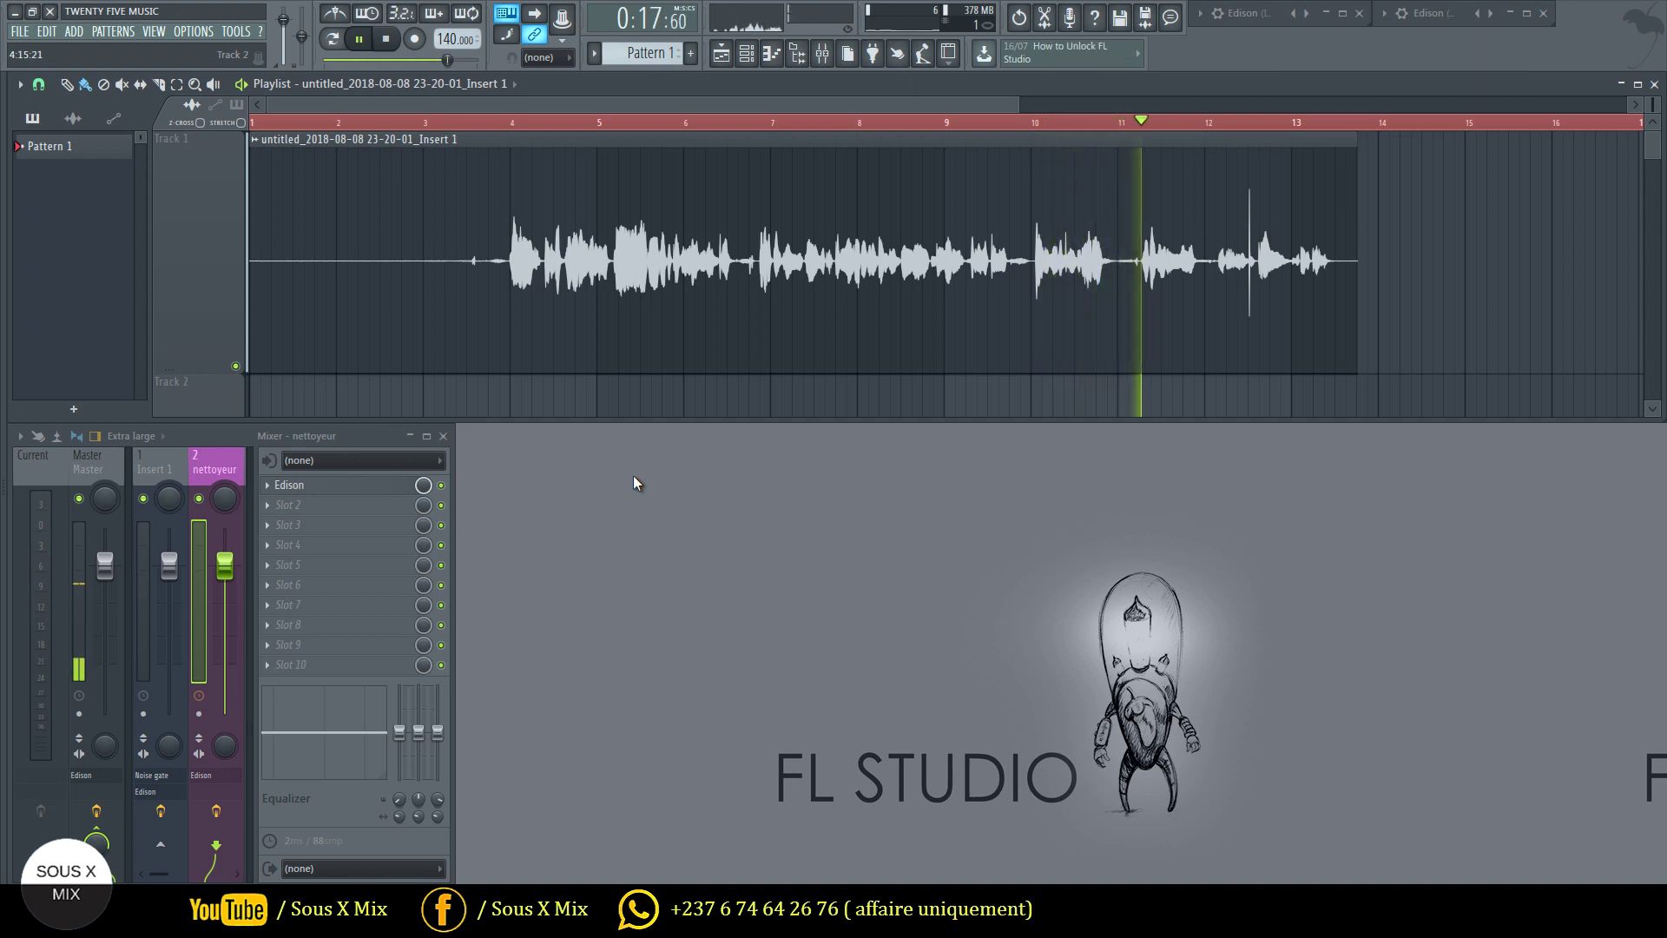
pyautogui.press('space')
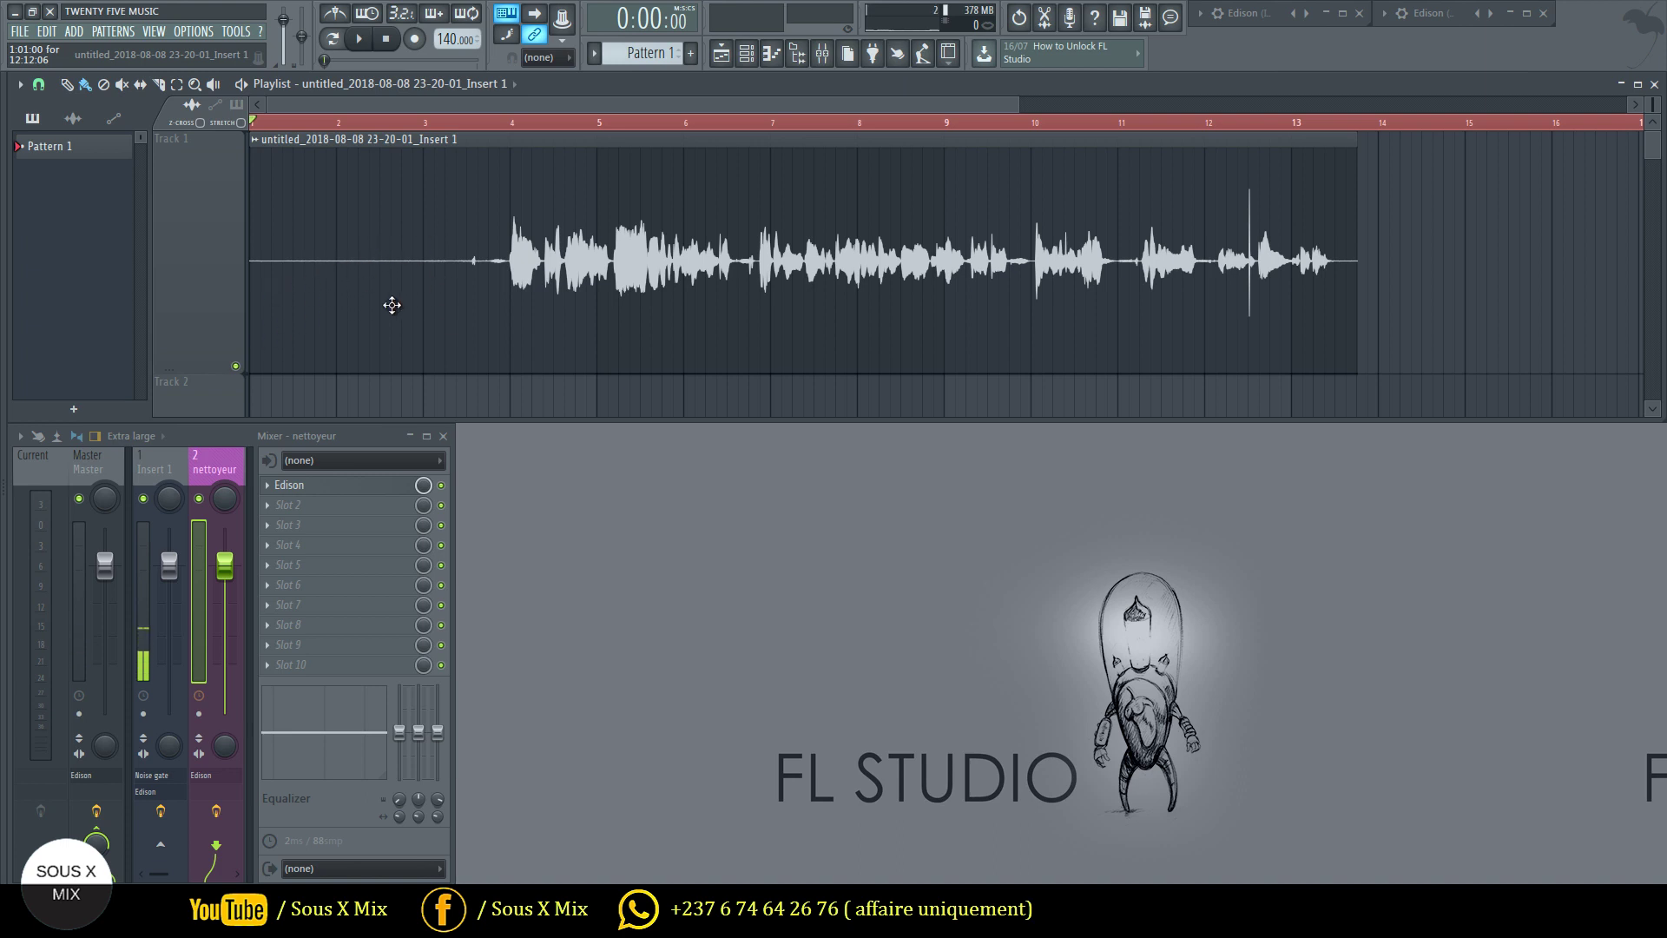
# Replay the quiet opening of the recording in two short passes to listen for background noise.
pyautogui.press('space')
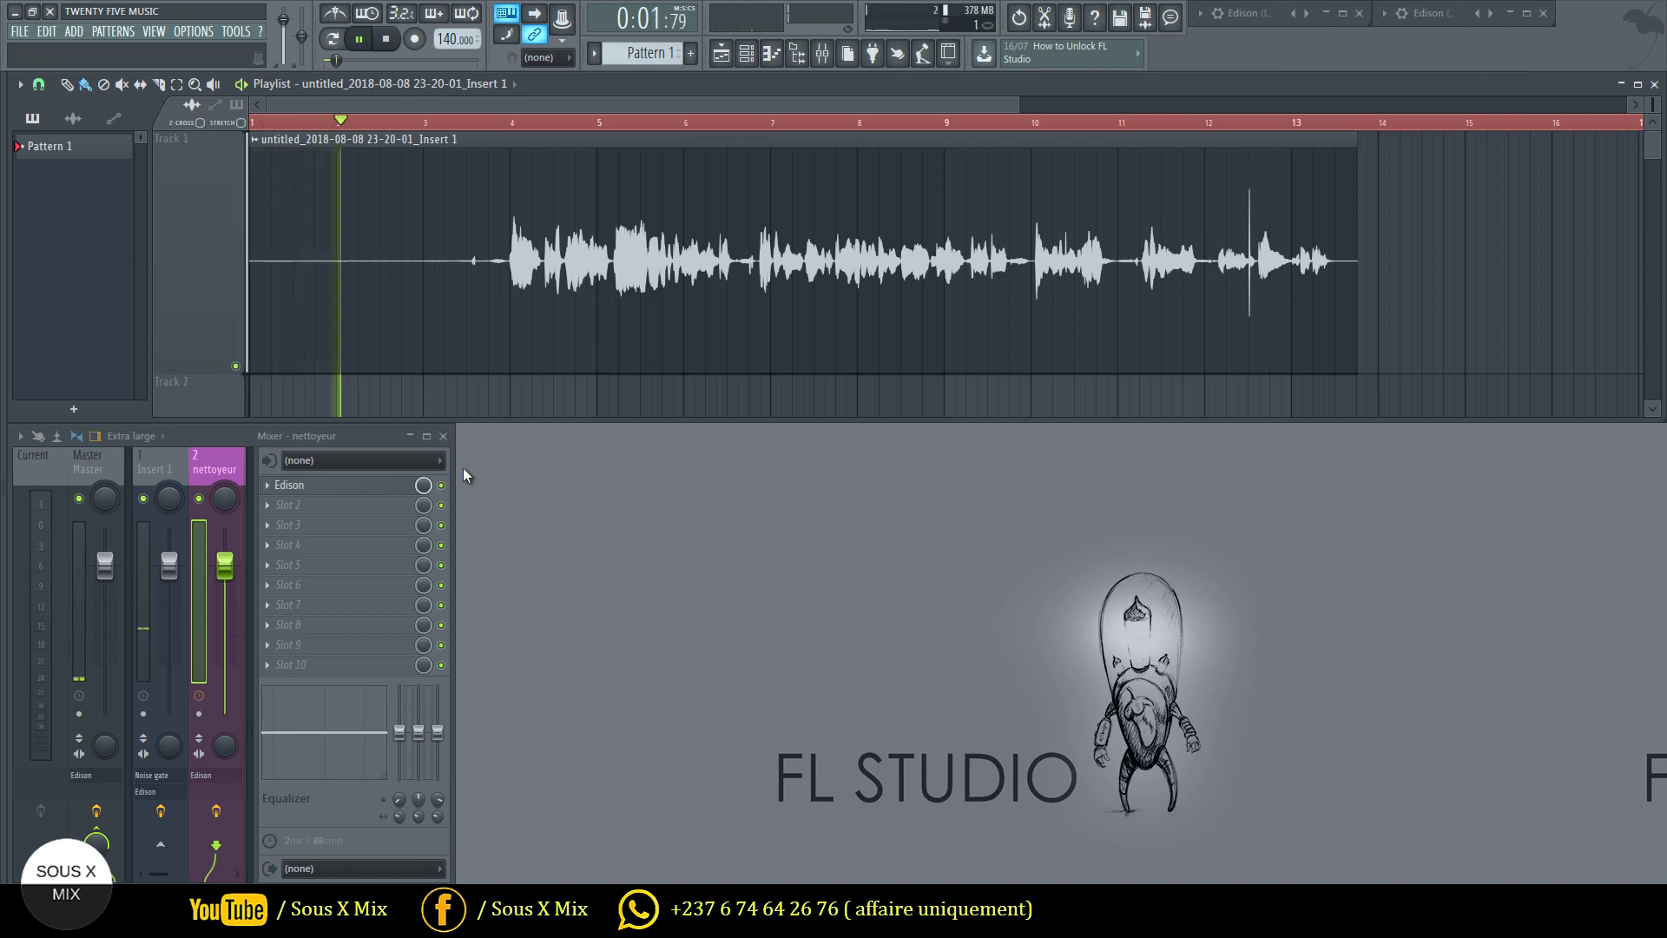
pyautogui.press('space')
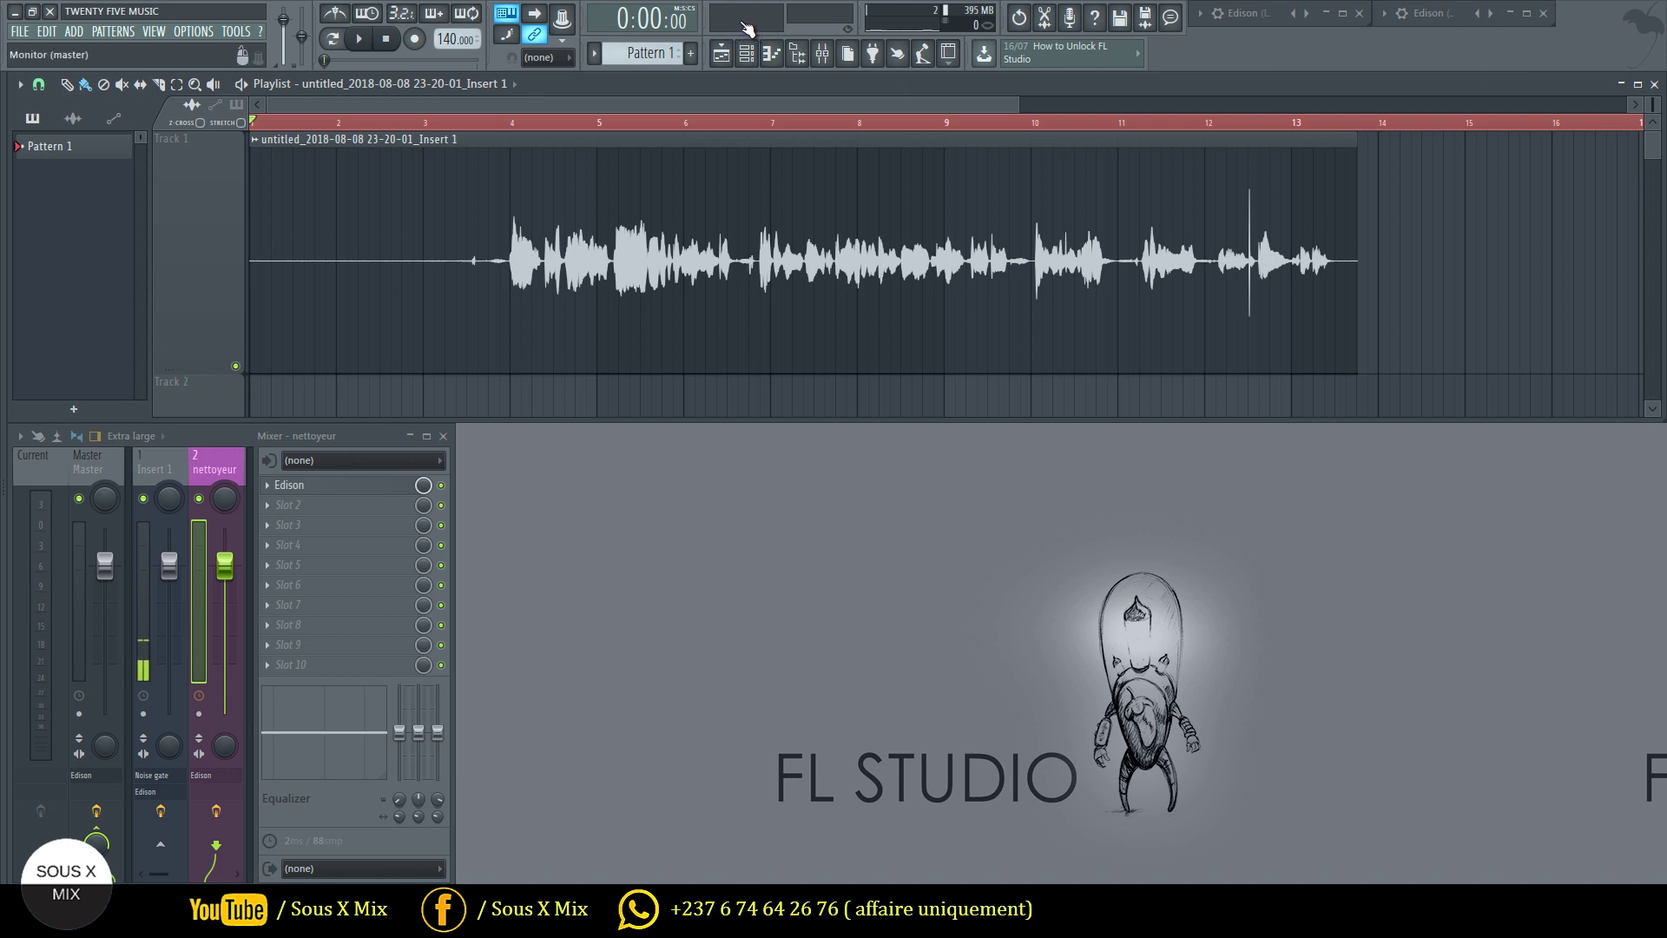
pyautogui.press('space')
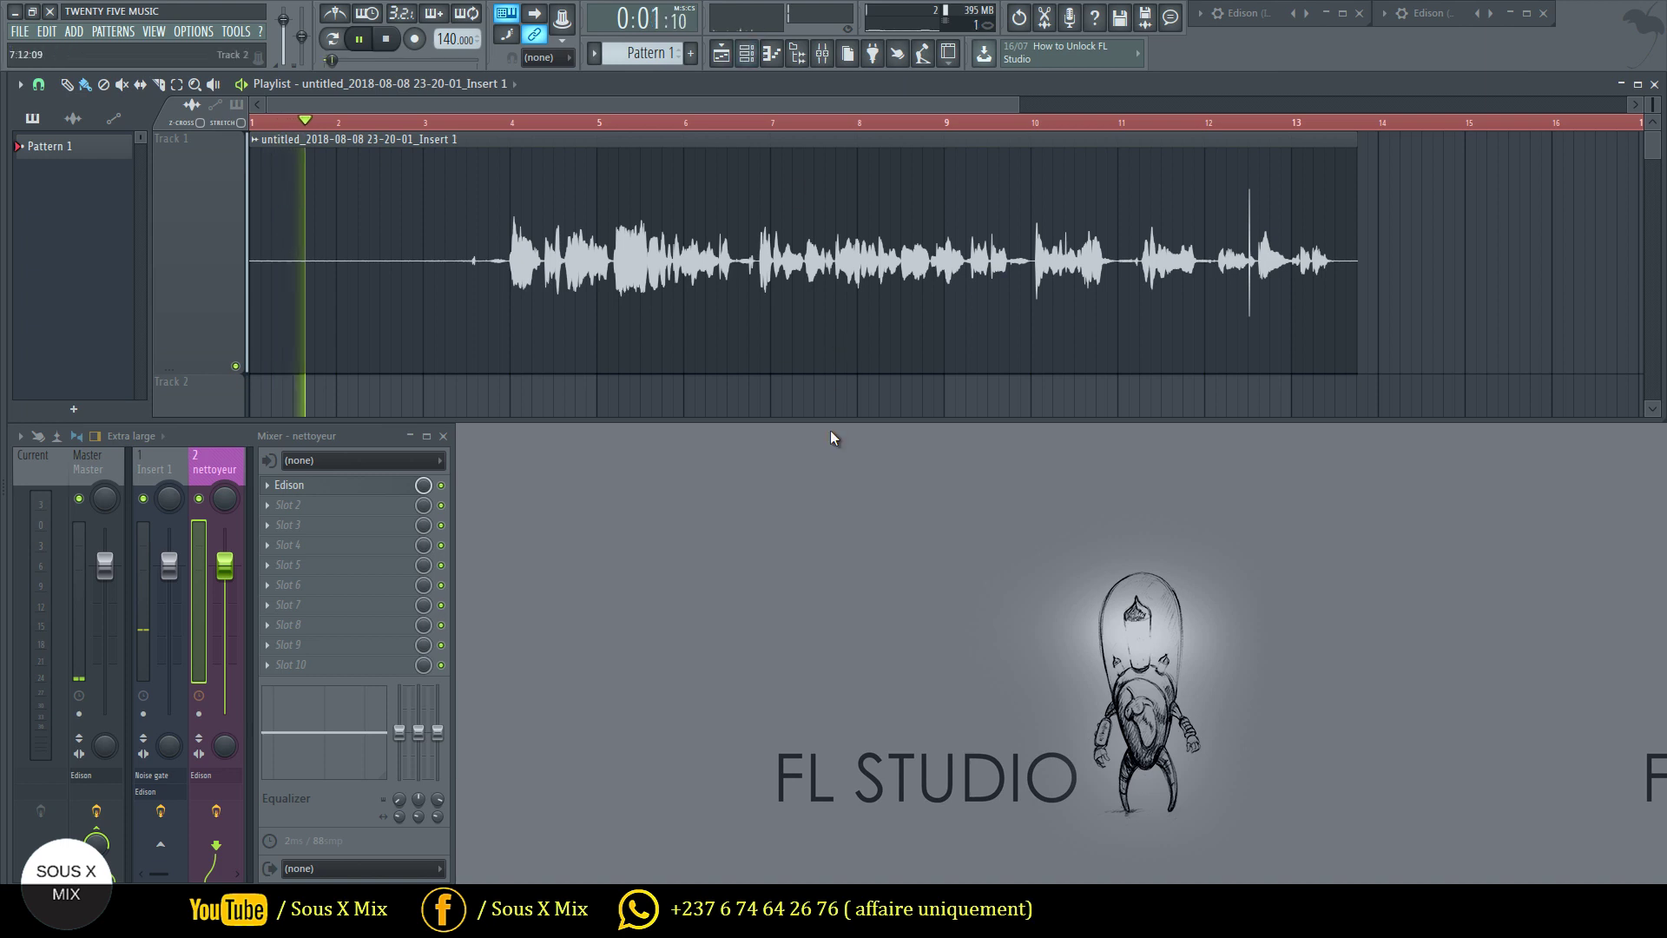
pyautogui.press('space')
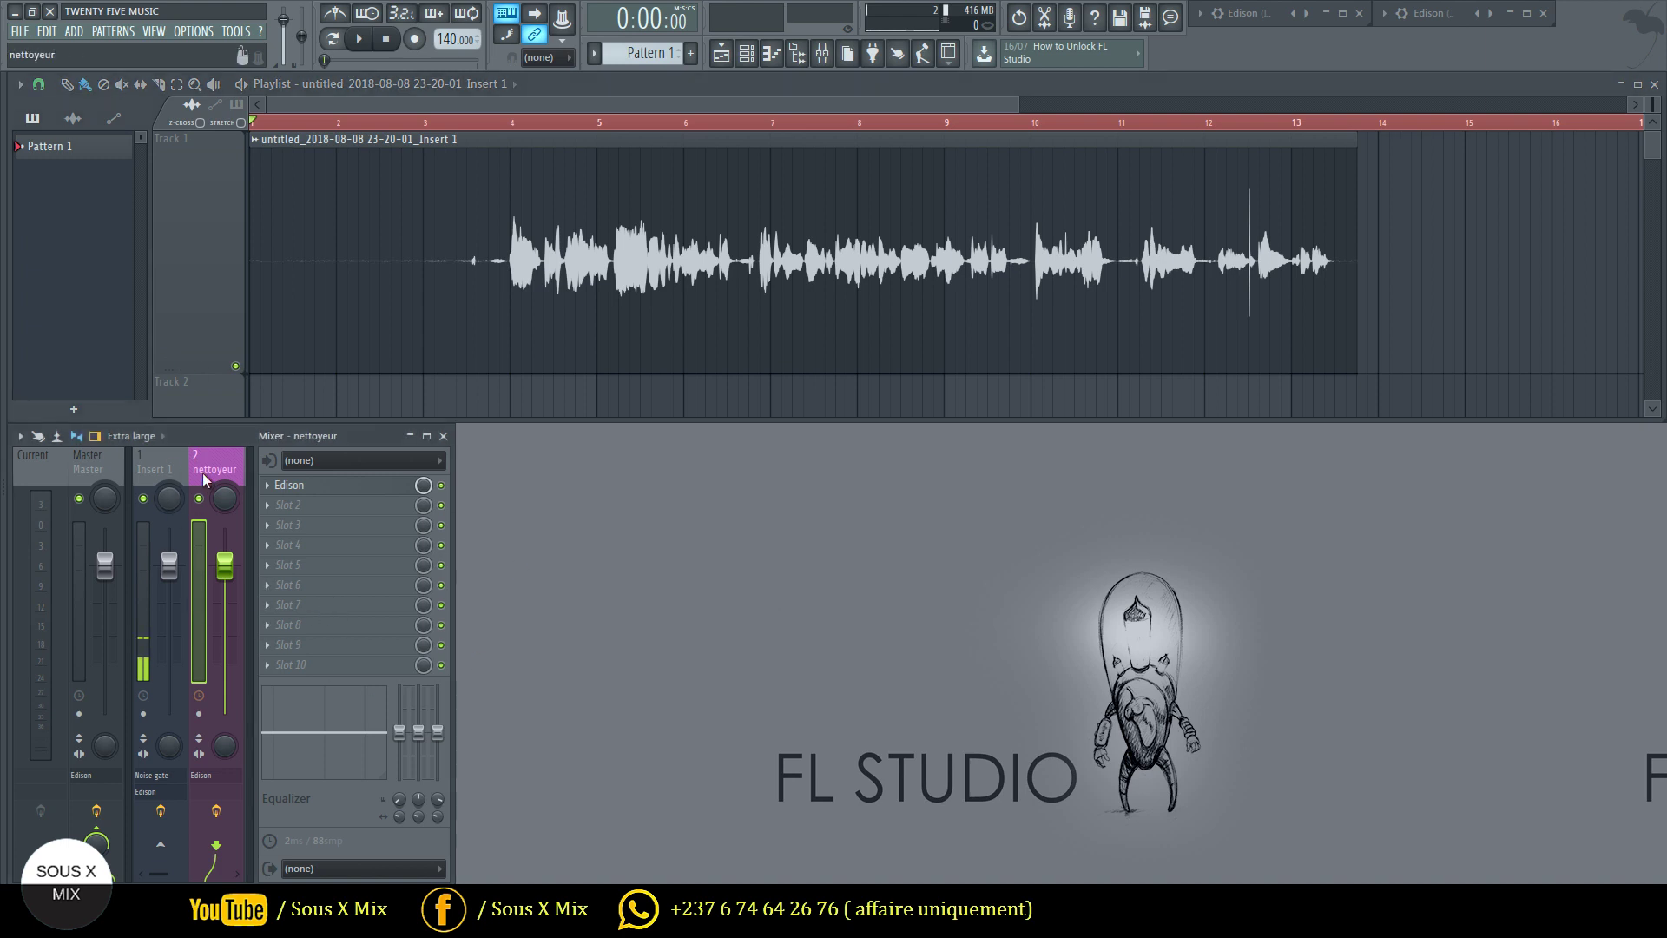
# Open Edison on the nettoyeur track, load the playlist recording's sample into it, and close the sample's channel settings.
pyautogui.click(330, 492)
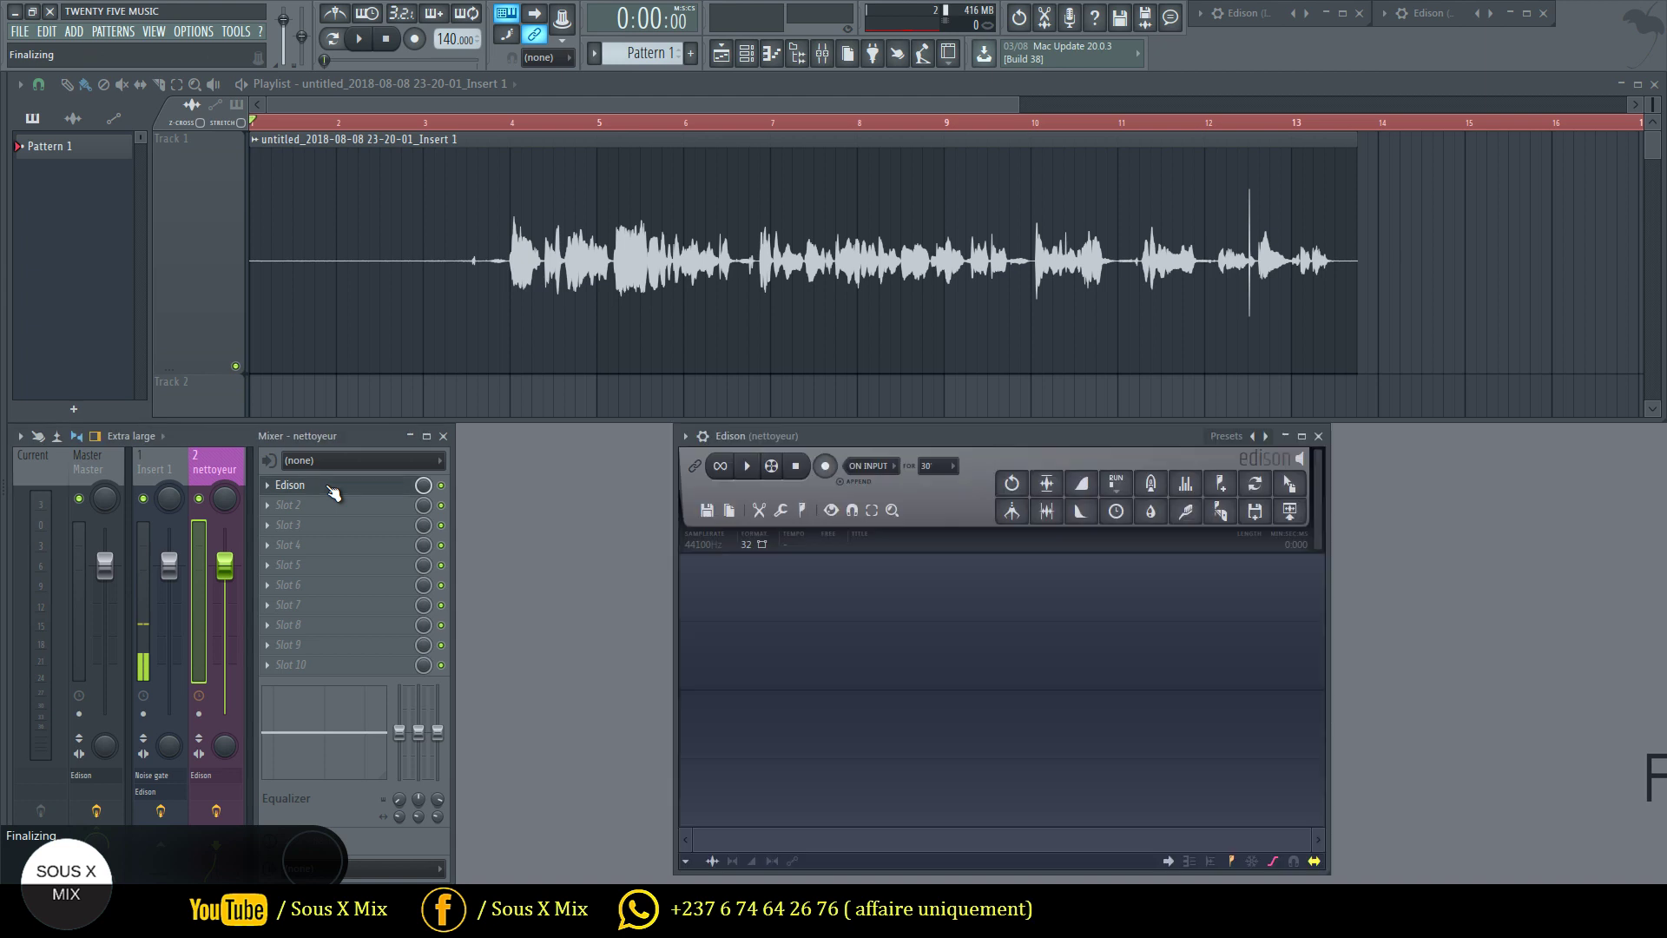
pyautogui.doubleClick(715, 252)
pyautogui.moveTo(722, 467); pyautogui.dragTo(232, 345)
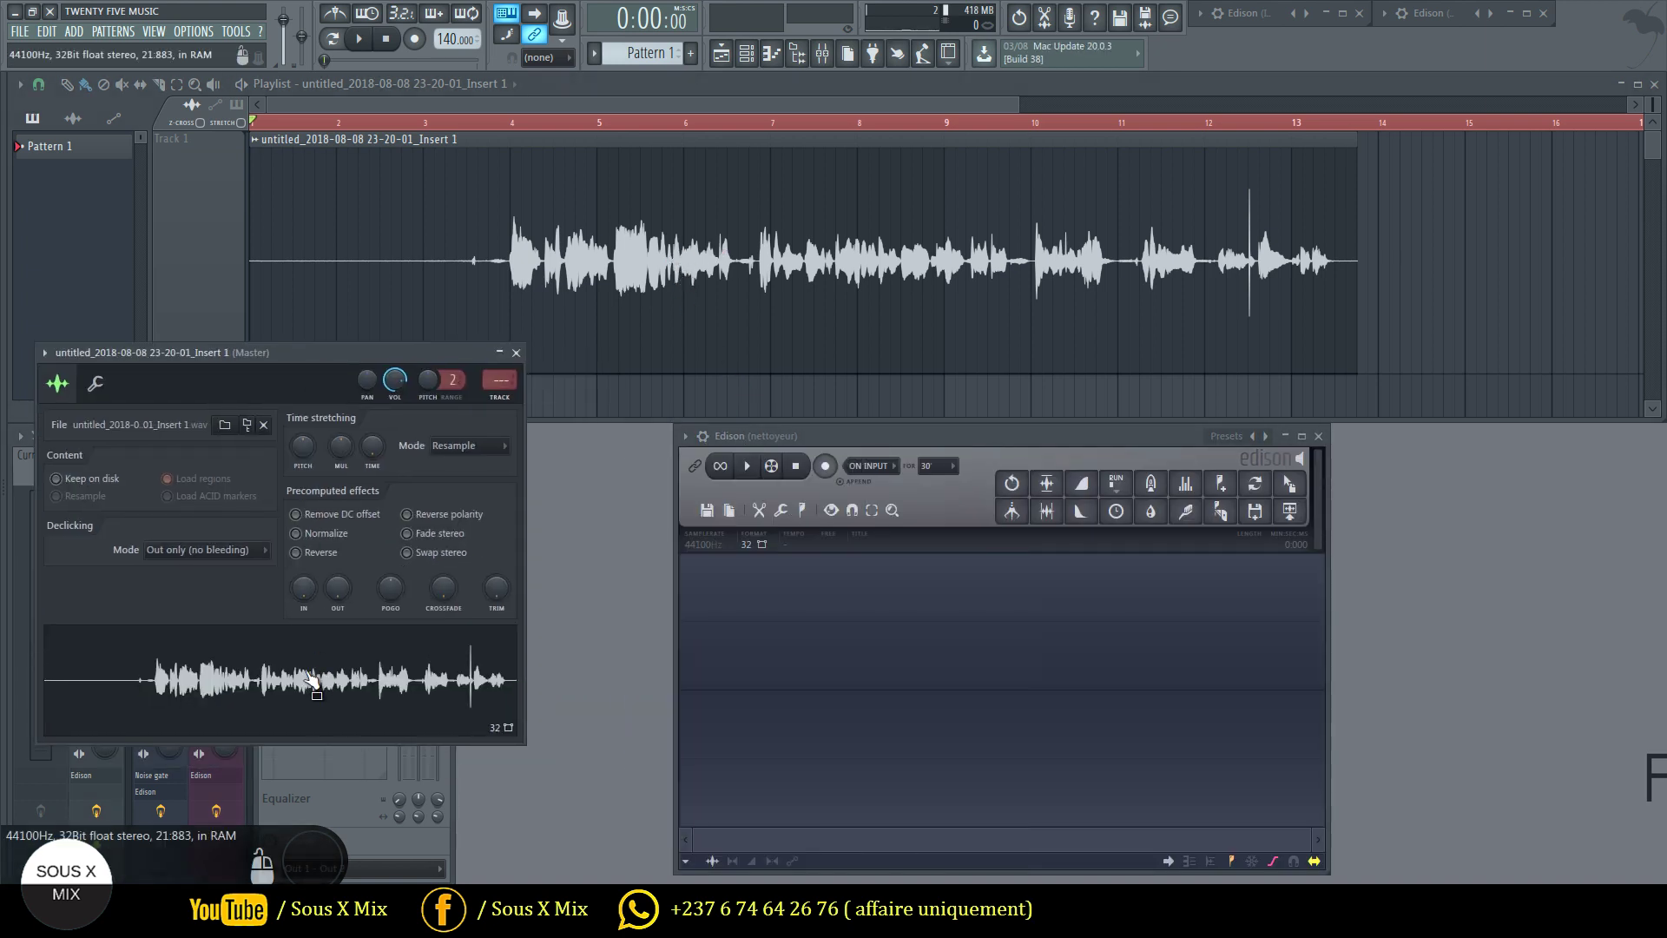
pyautogui.moveTo(219, 670); pyautogui.dragTo(867, 643)
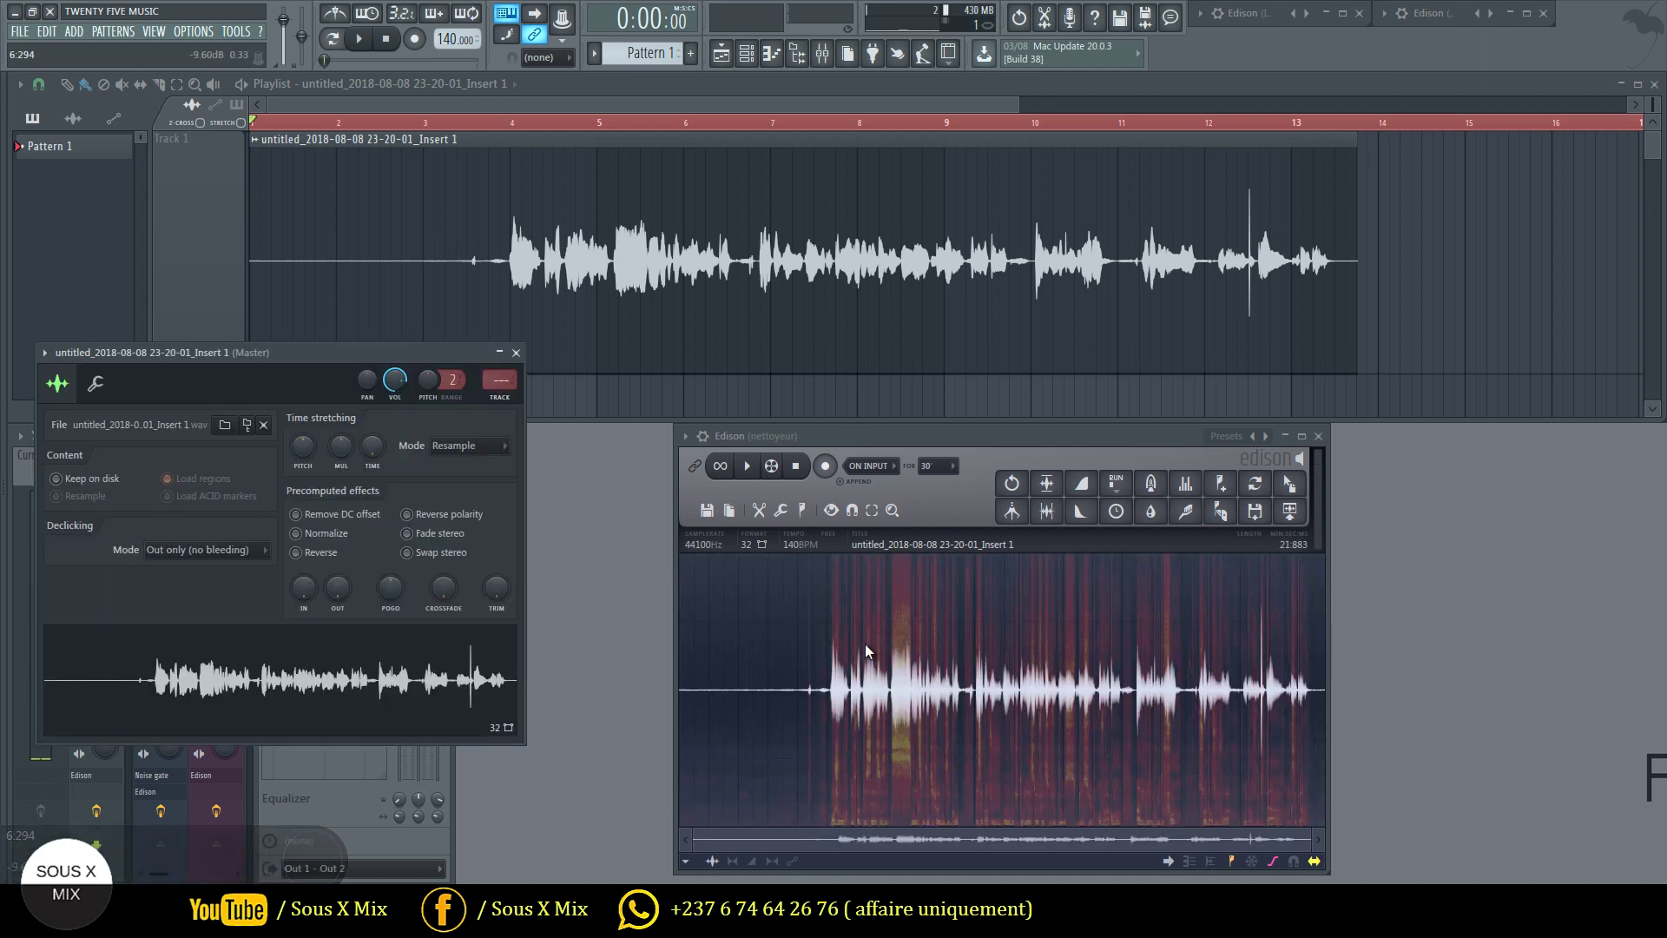
pyautogui.click(516, 351)
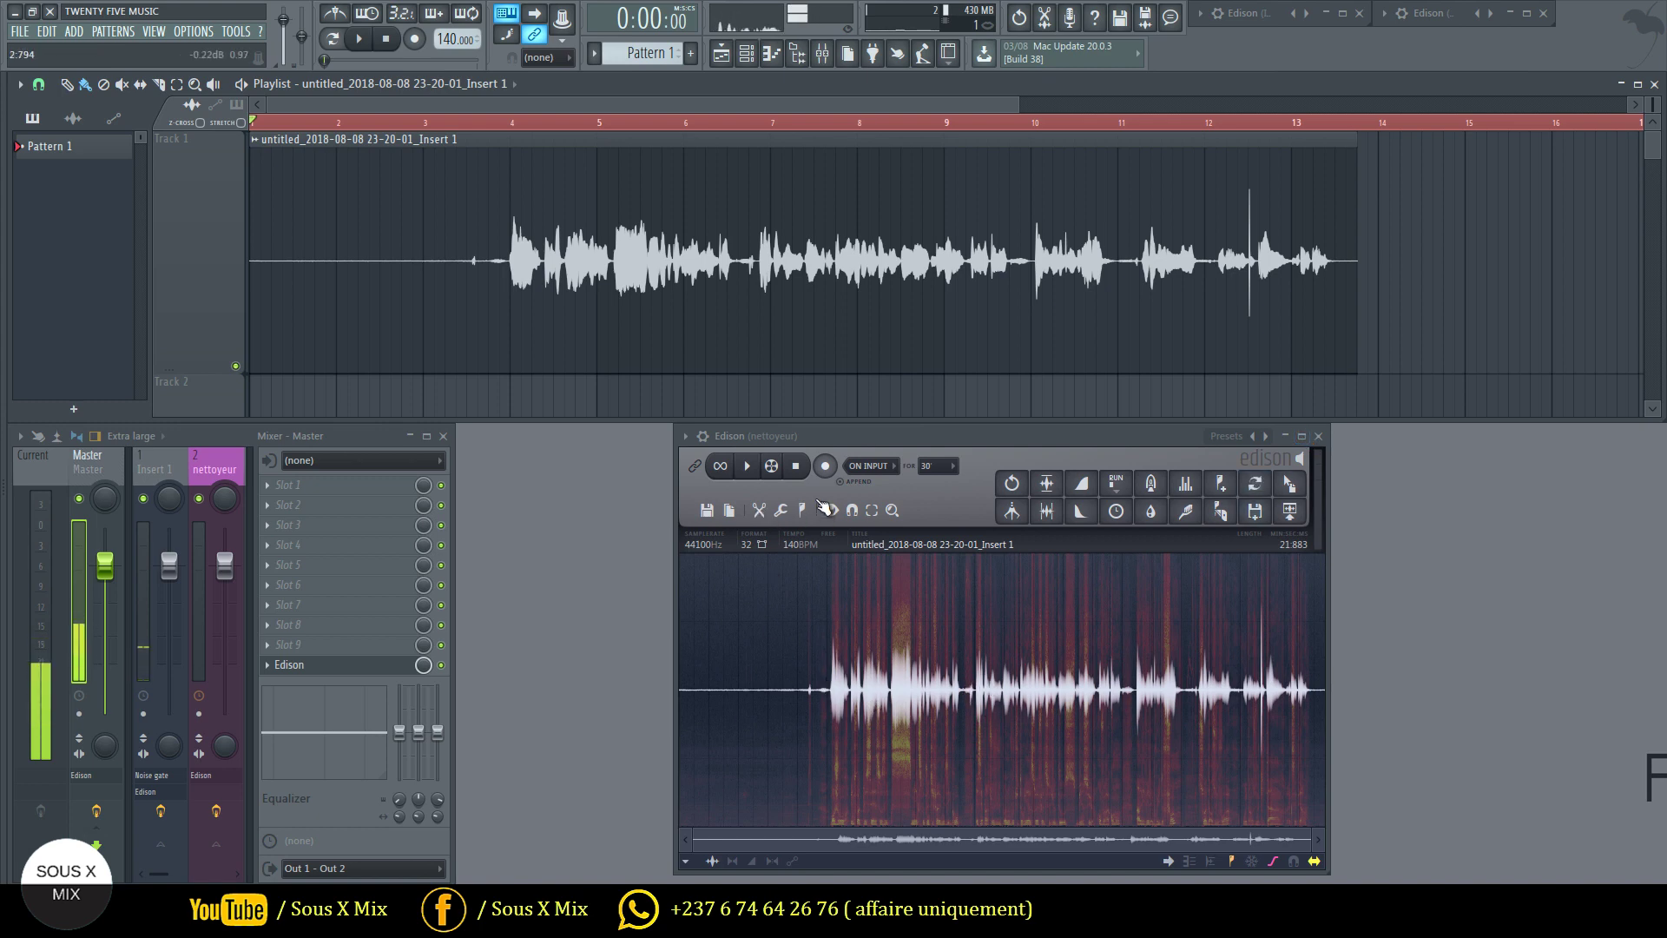
pyautogui.click(799, 477)
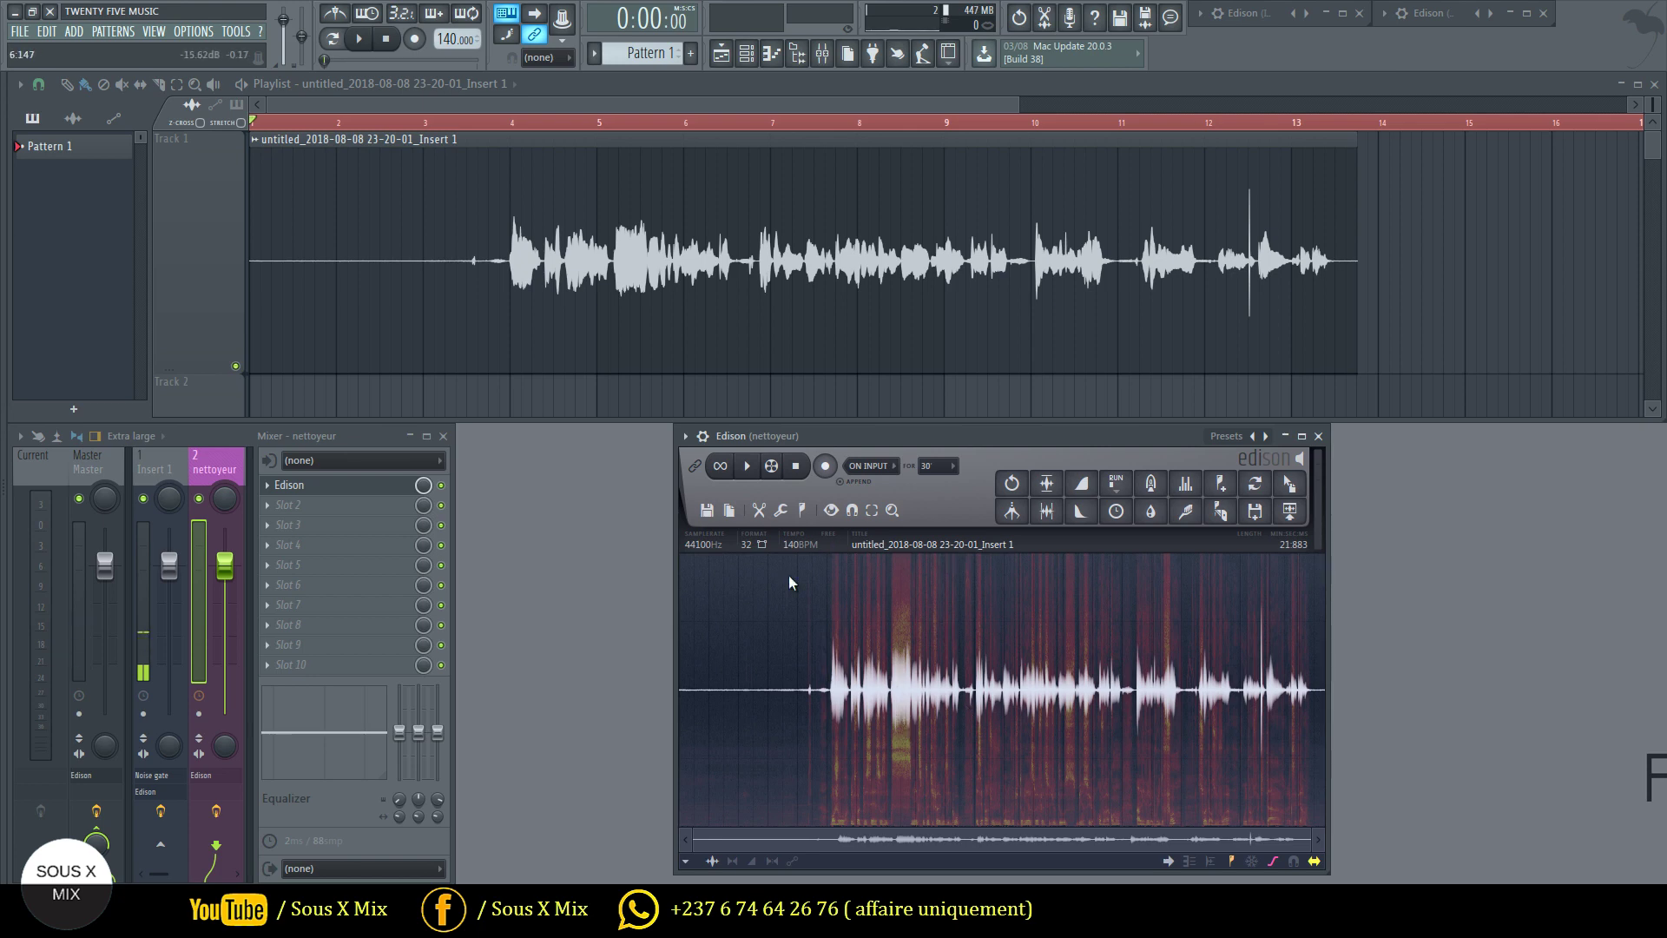
# Maximize the Edison window so the recording's waveform fills the workspace.
pyautogui.click(1301, 436)
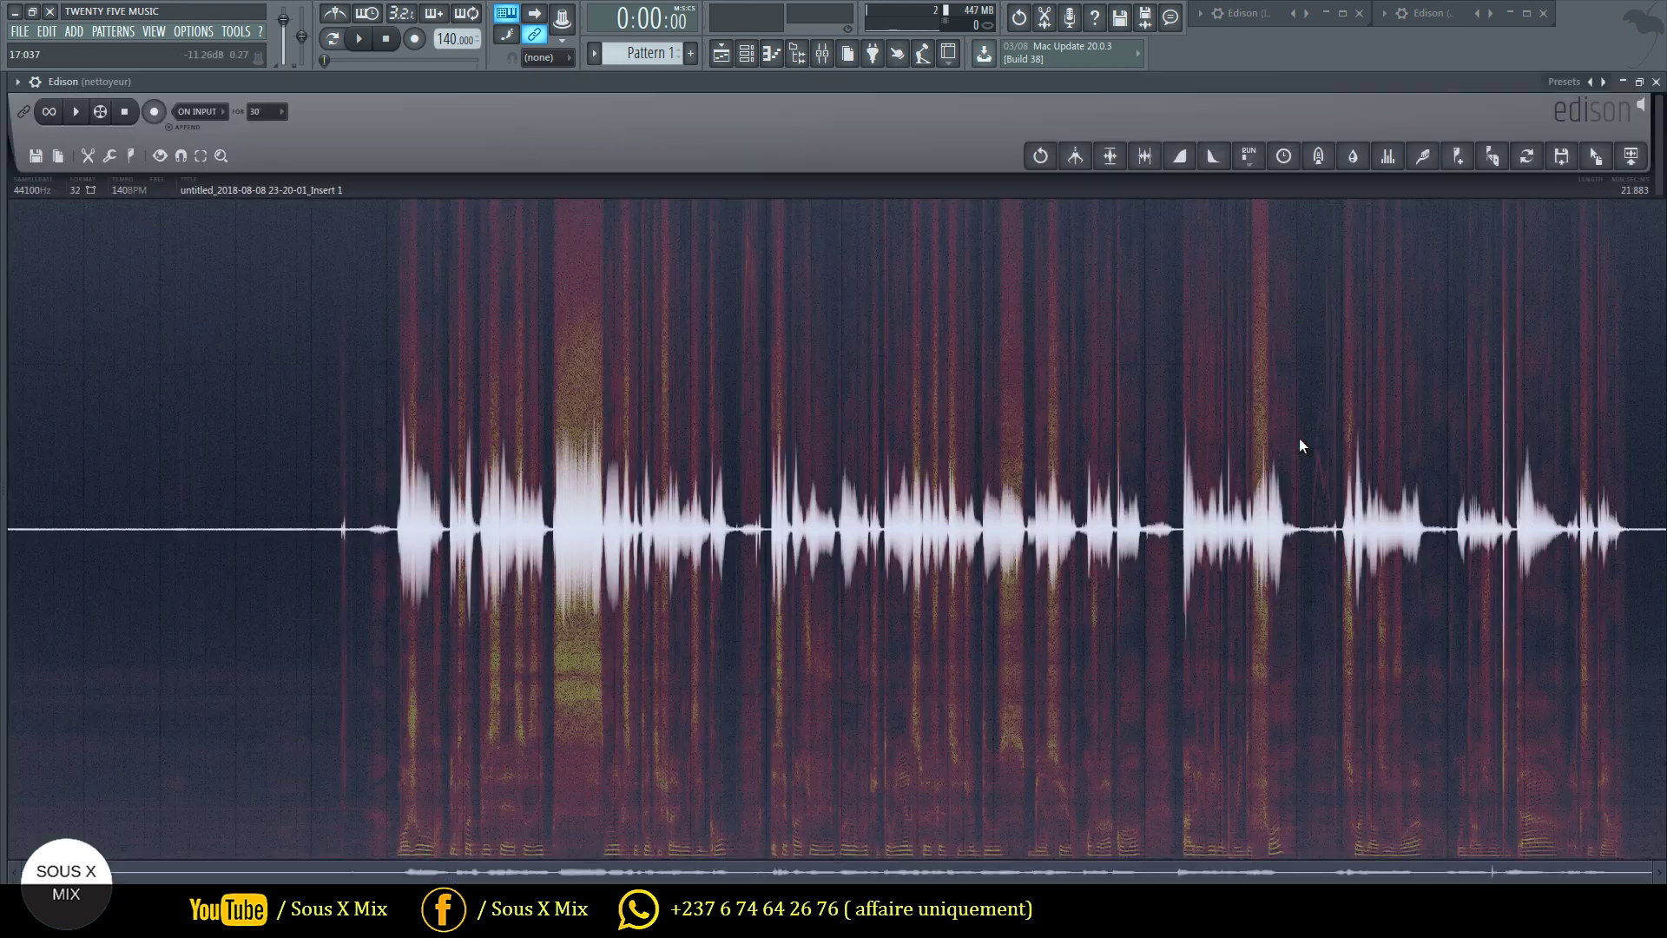
pyautogui.click(1640, 82)
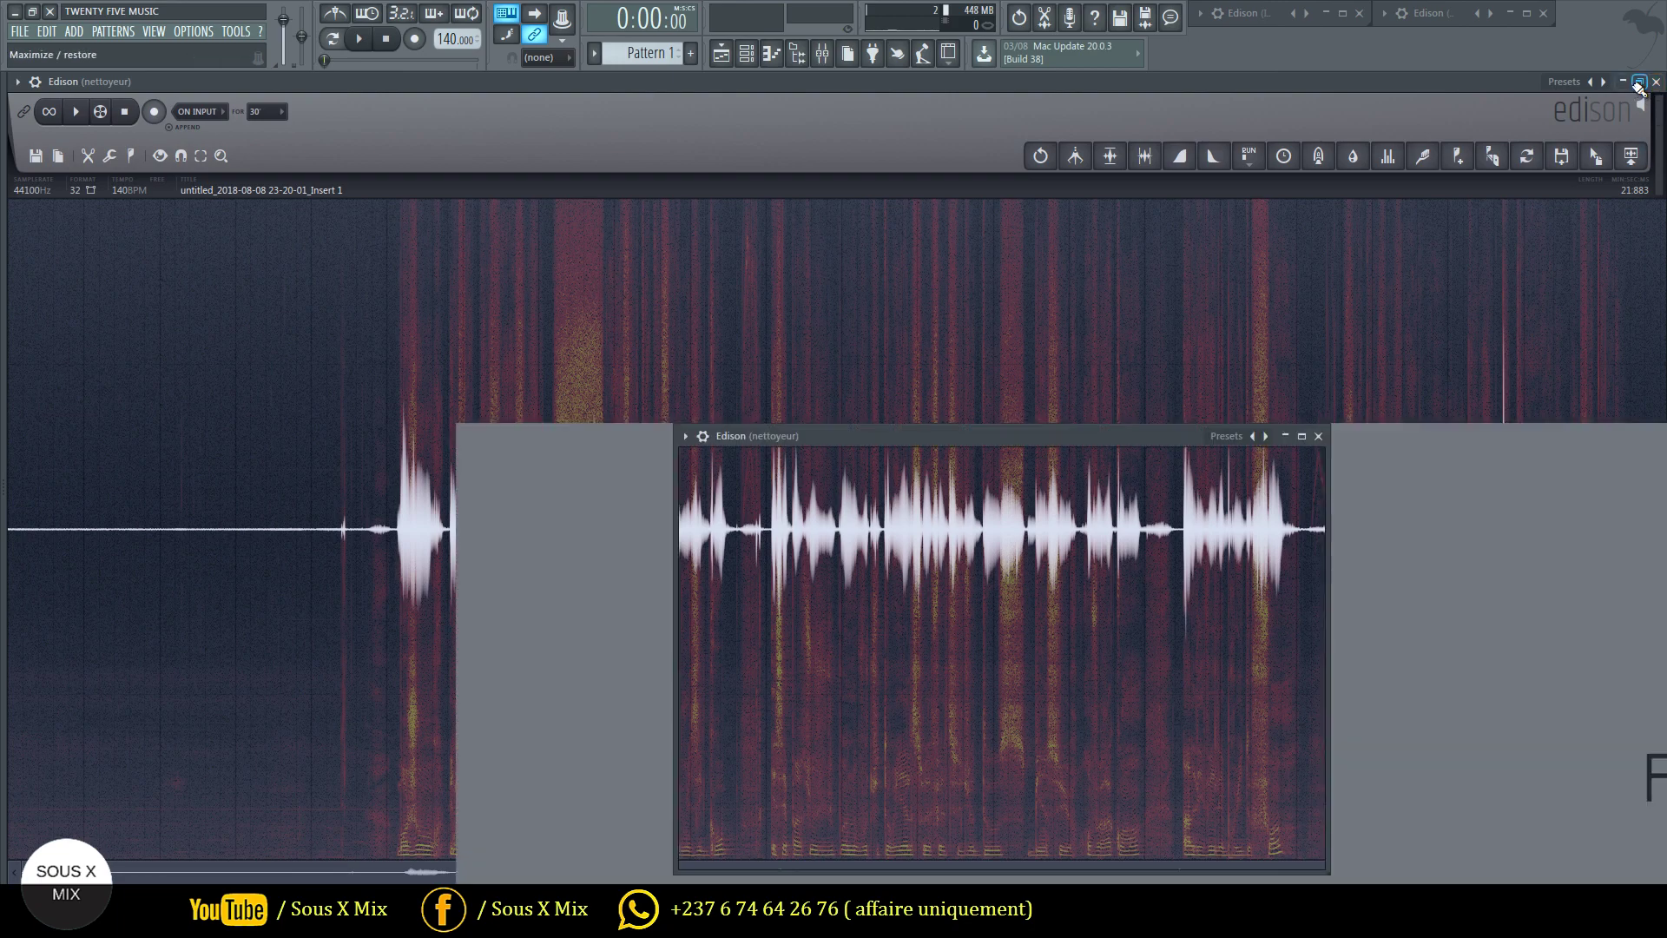
pyautogui.click(1301, 436)
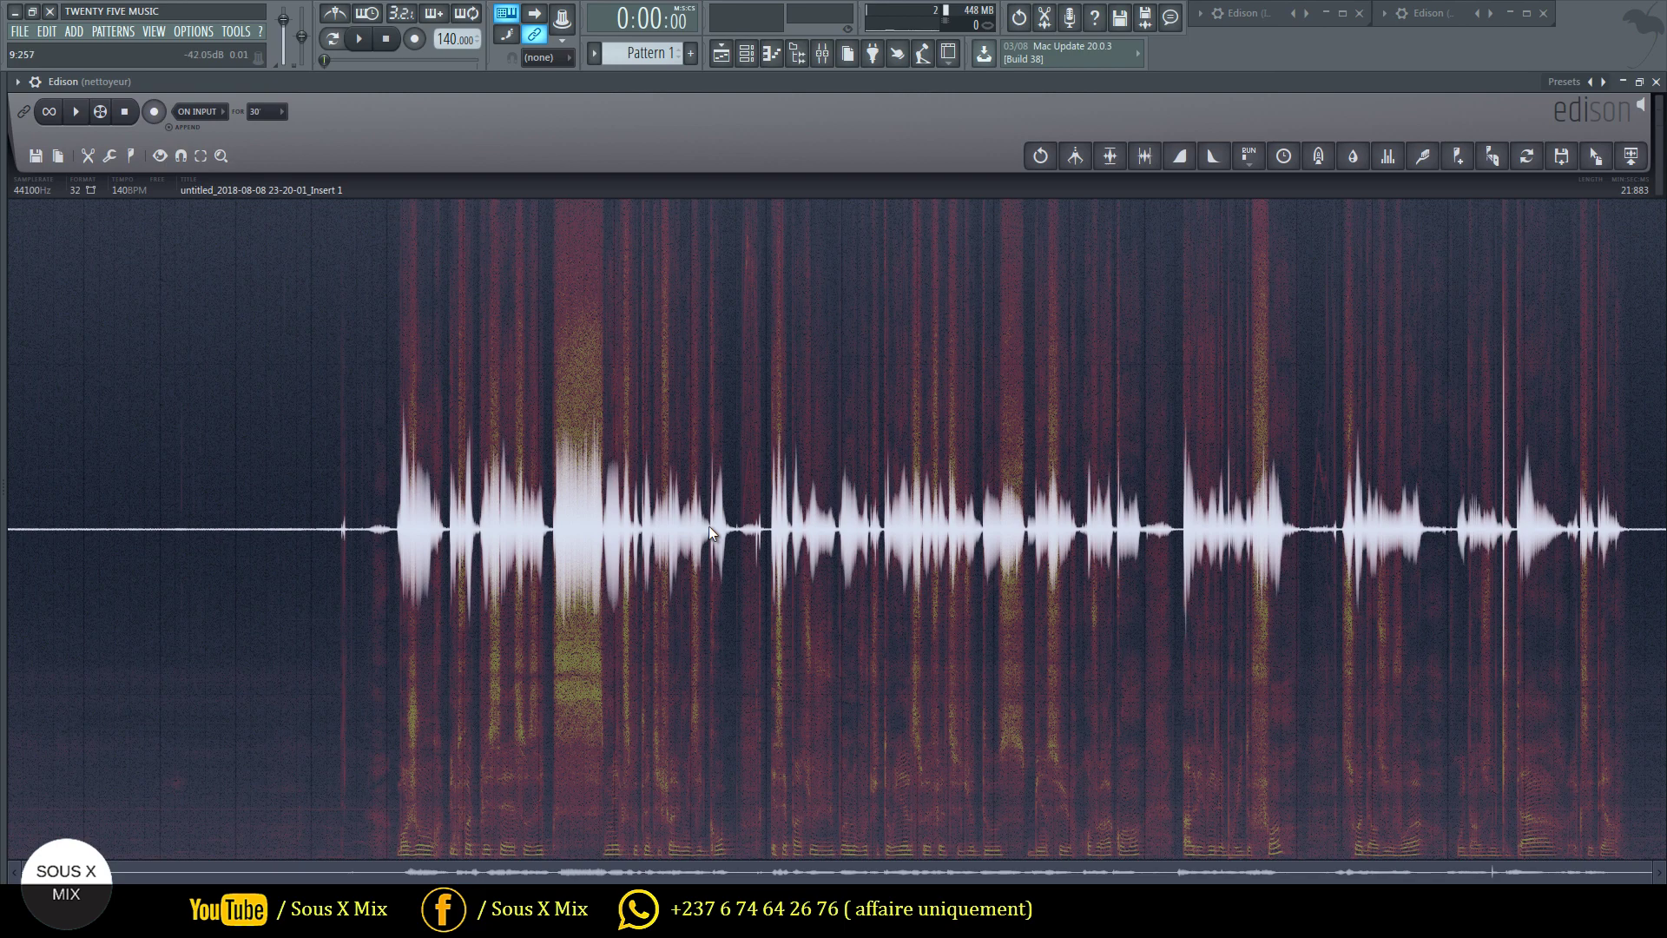
# Try the Glacier and The Matrix spectrum gradients on Edison's display.
pyautogui.click(161, 156)
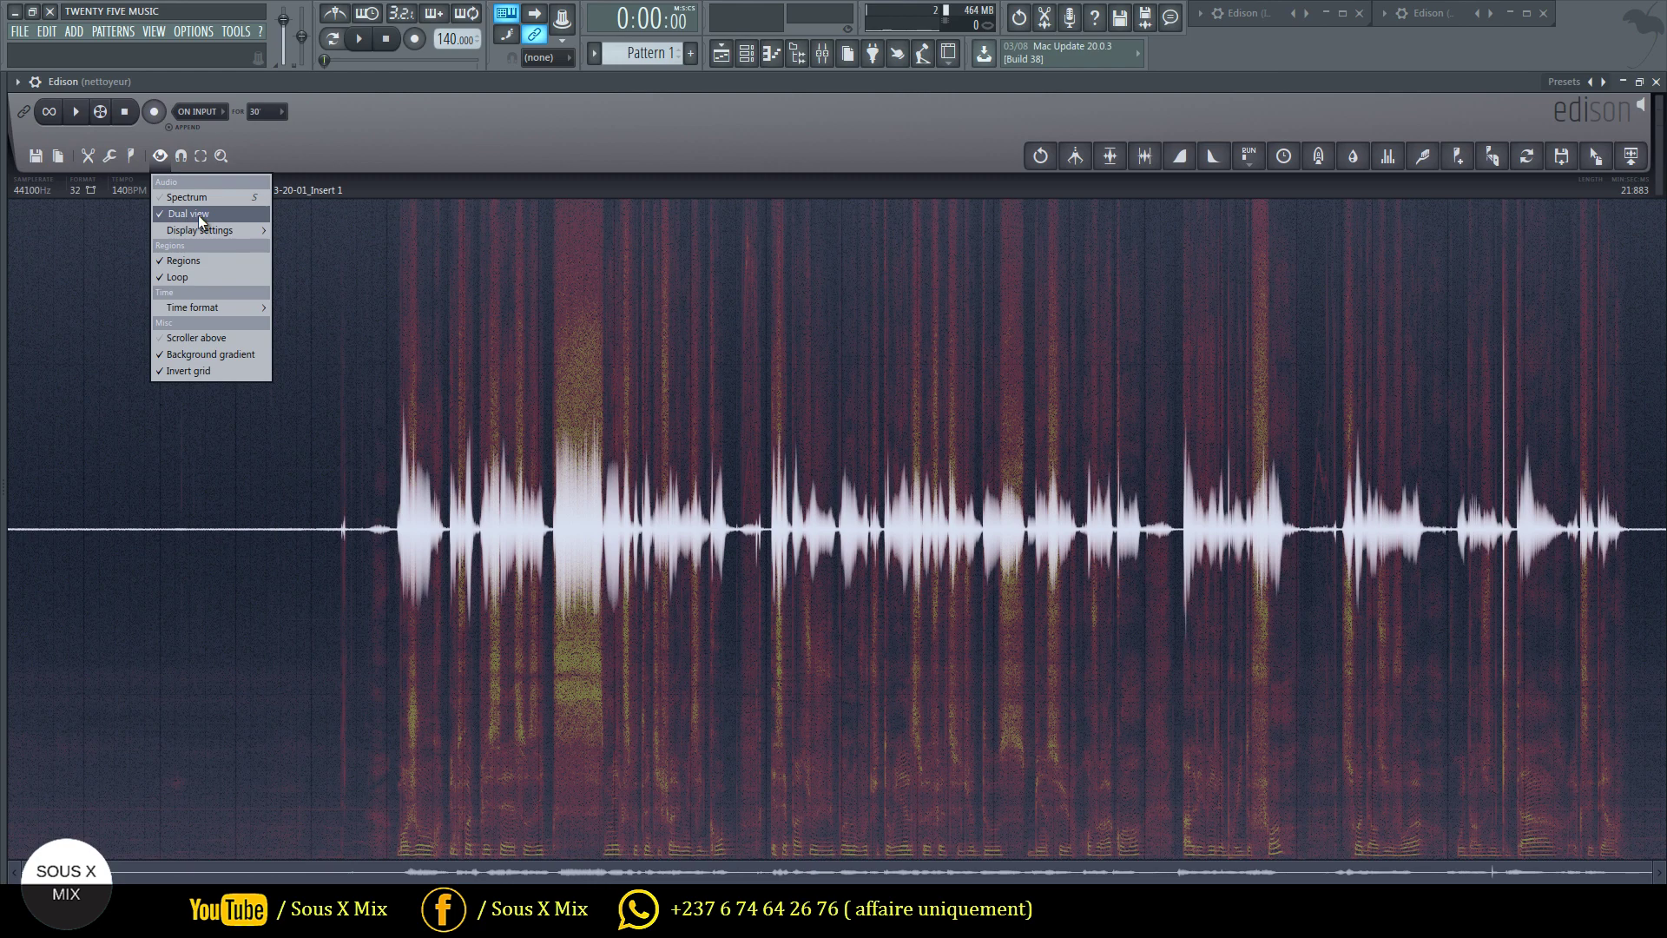
pyautogui.moveTo(188, 232)
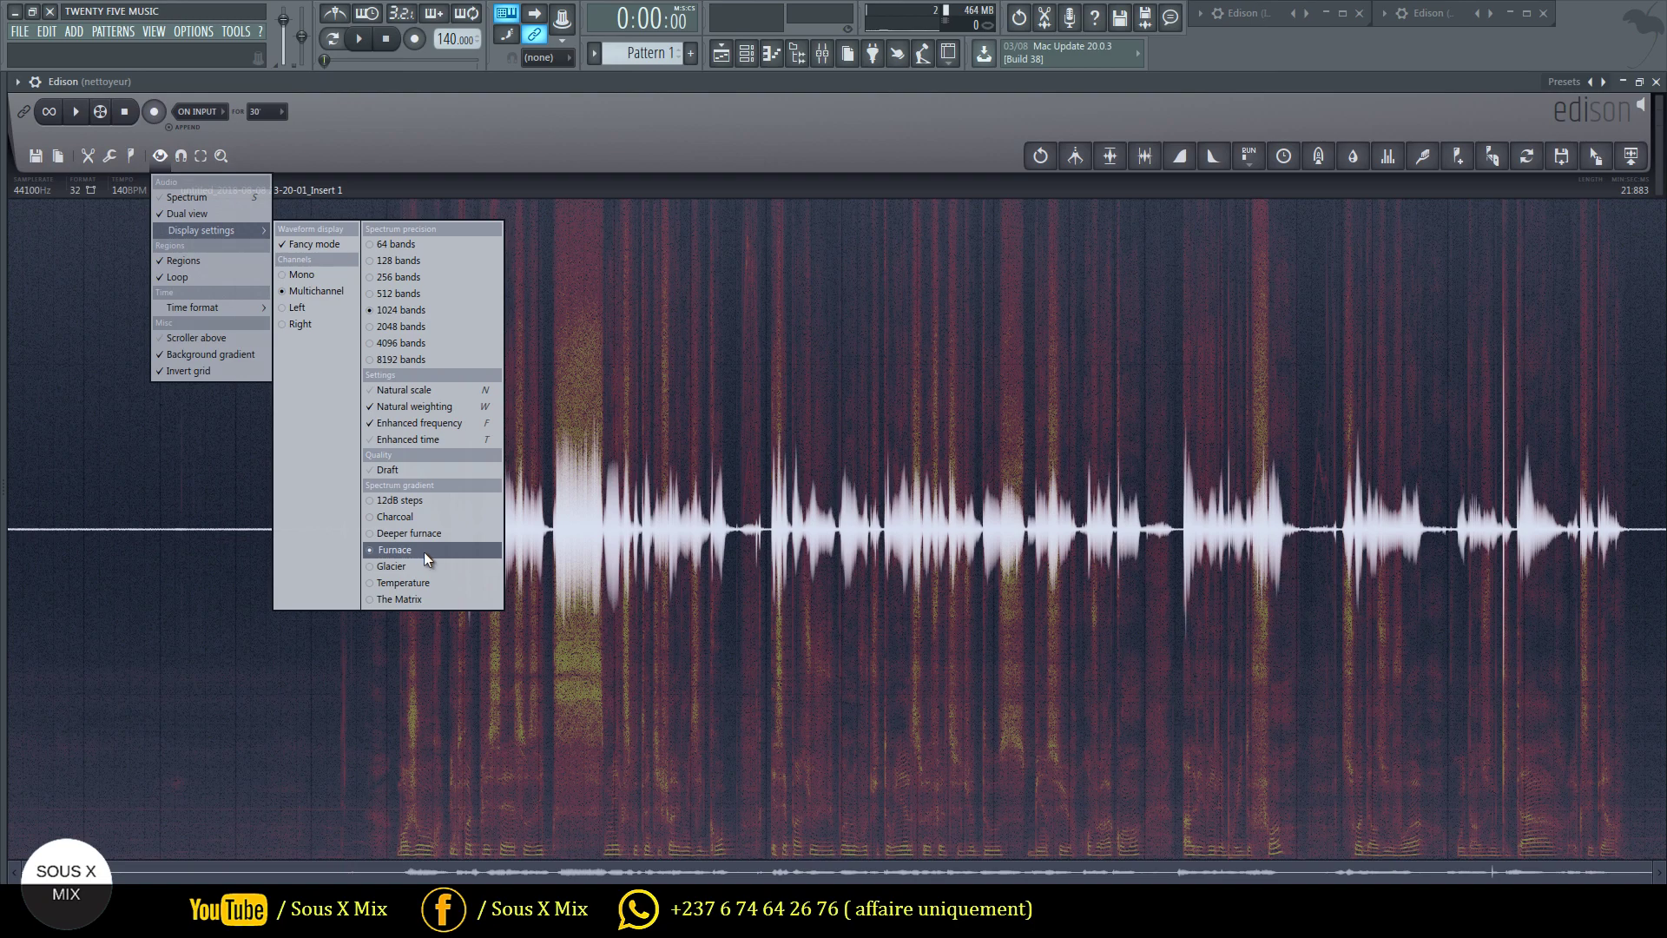
pyautogui.click(402, 567)
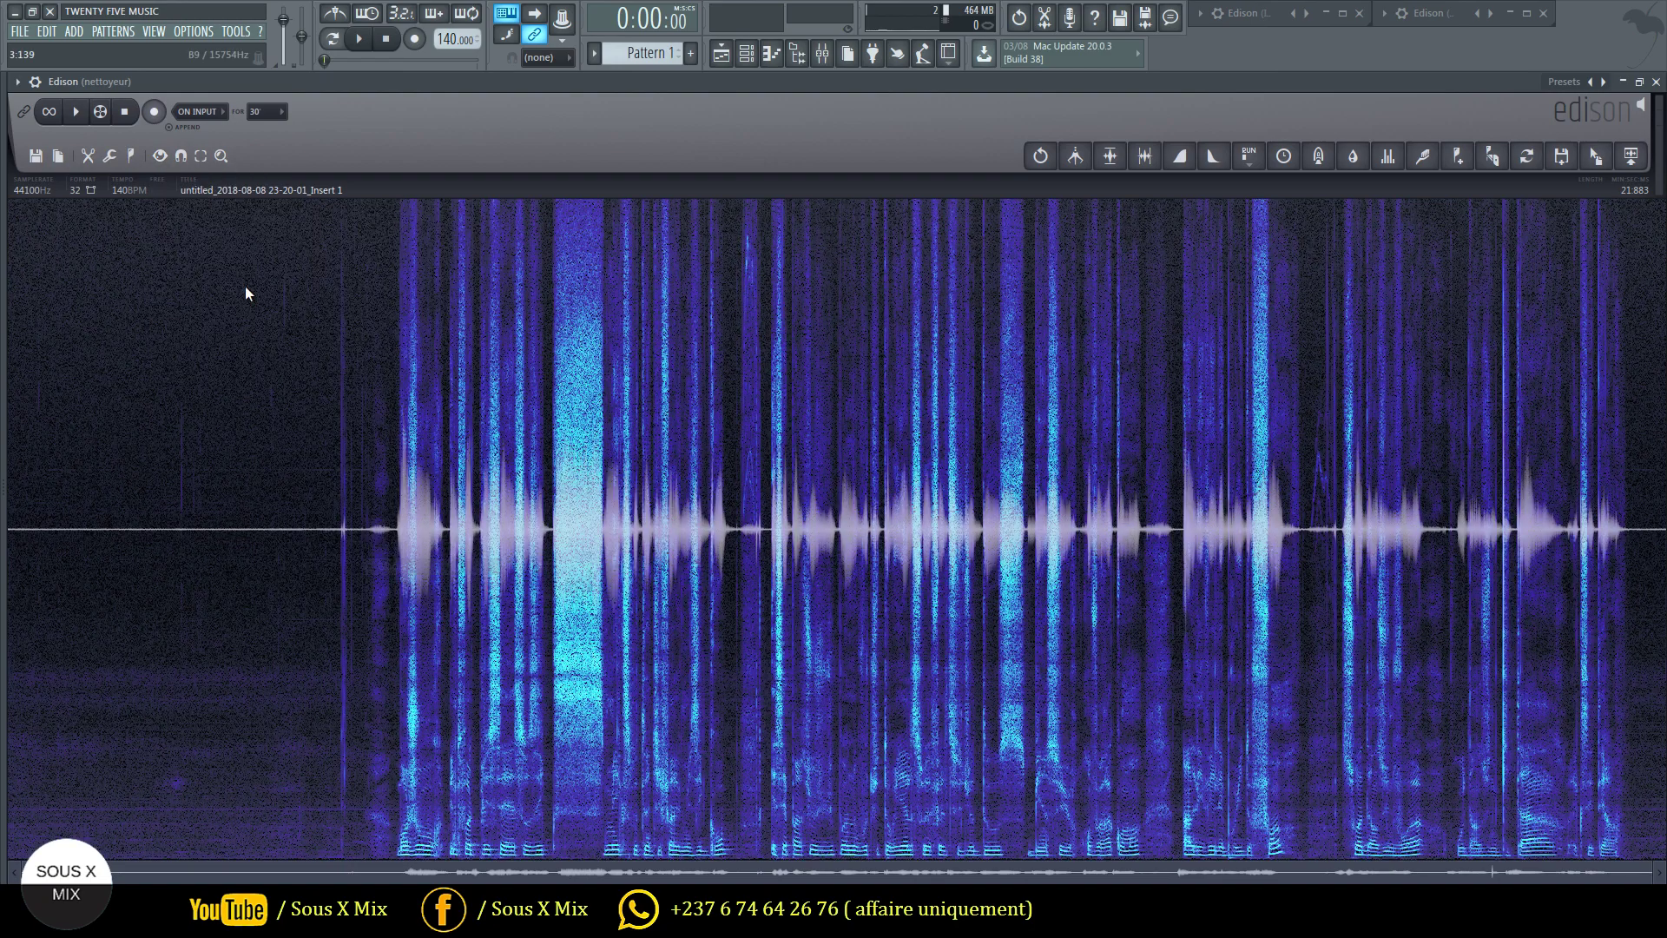
pyautogui.click(160, 156)
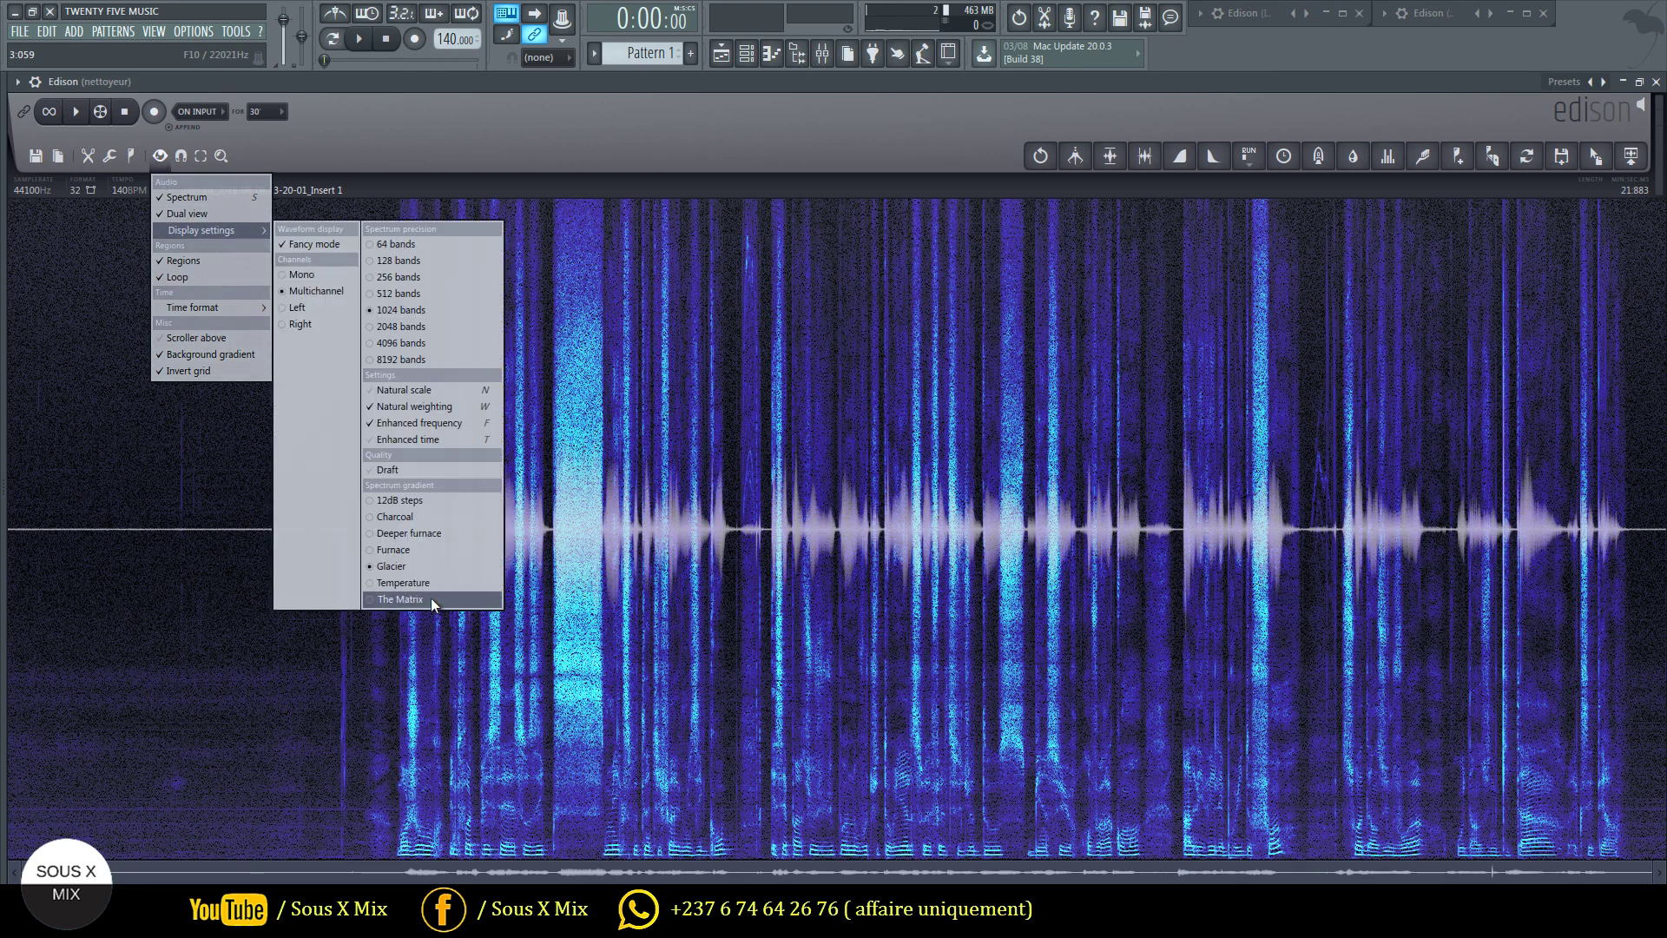
pyautogui.click(433, 599)
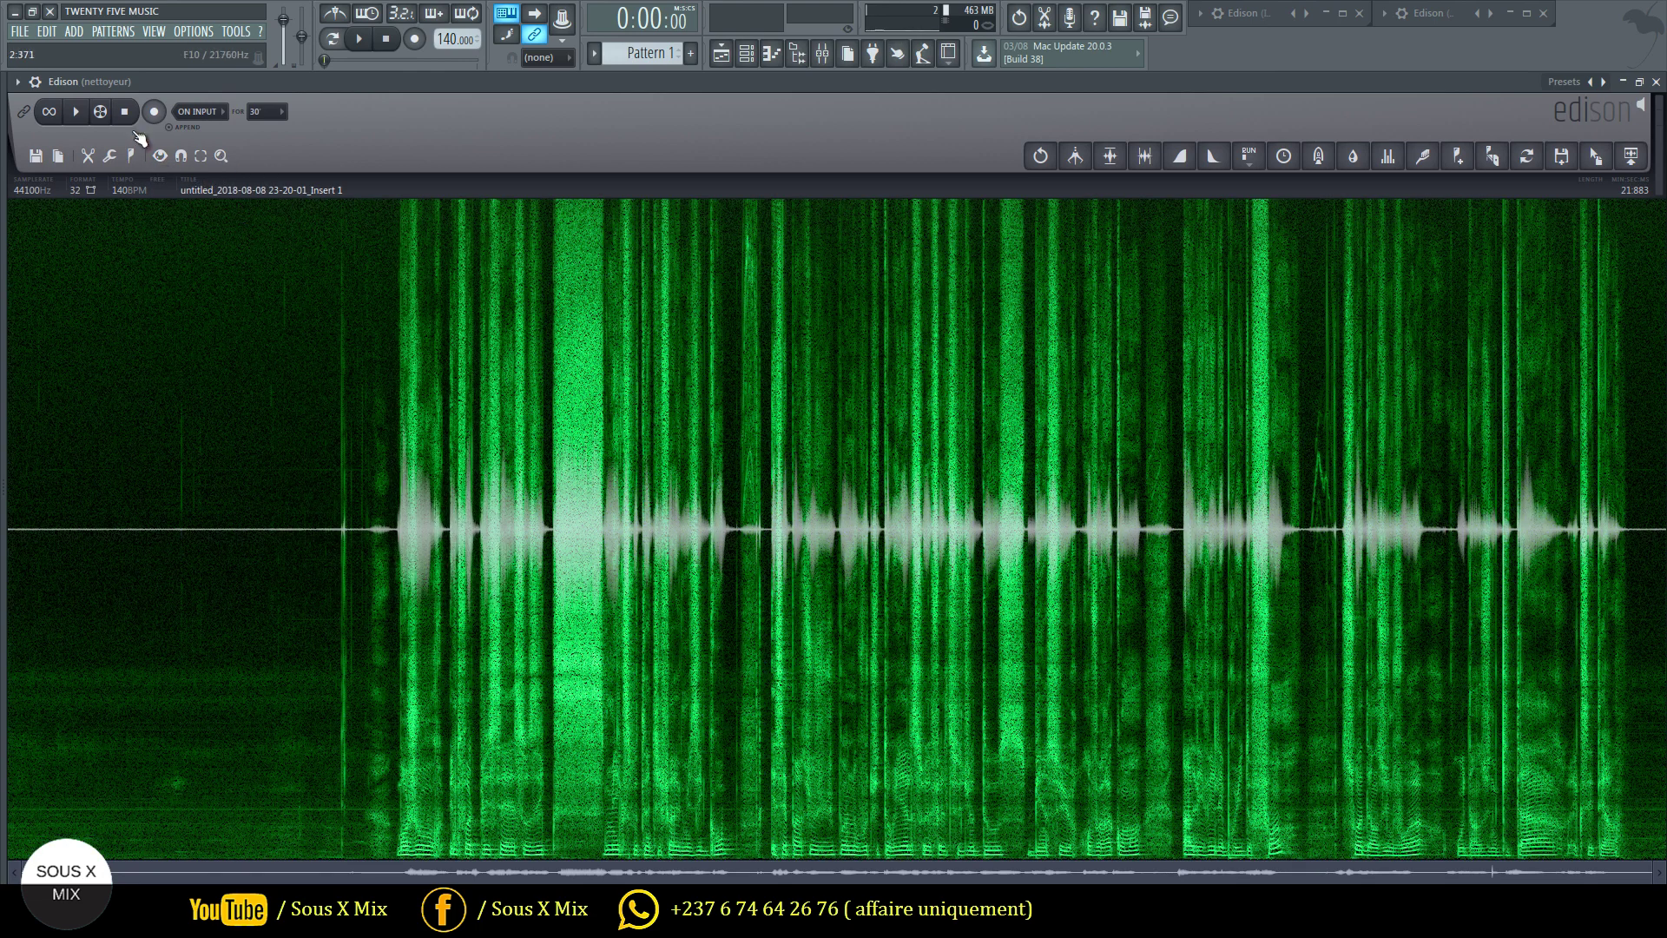
# Set Edison's spectrum gradient to Furnace.
pyautogui.click(159, 156)
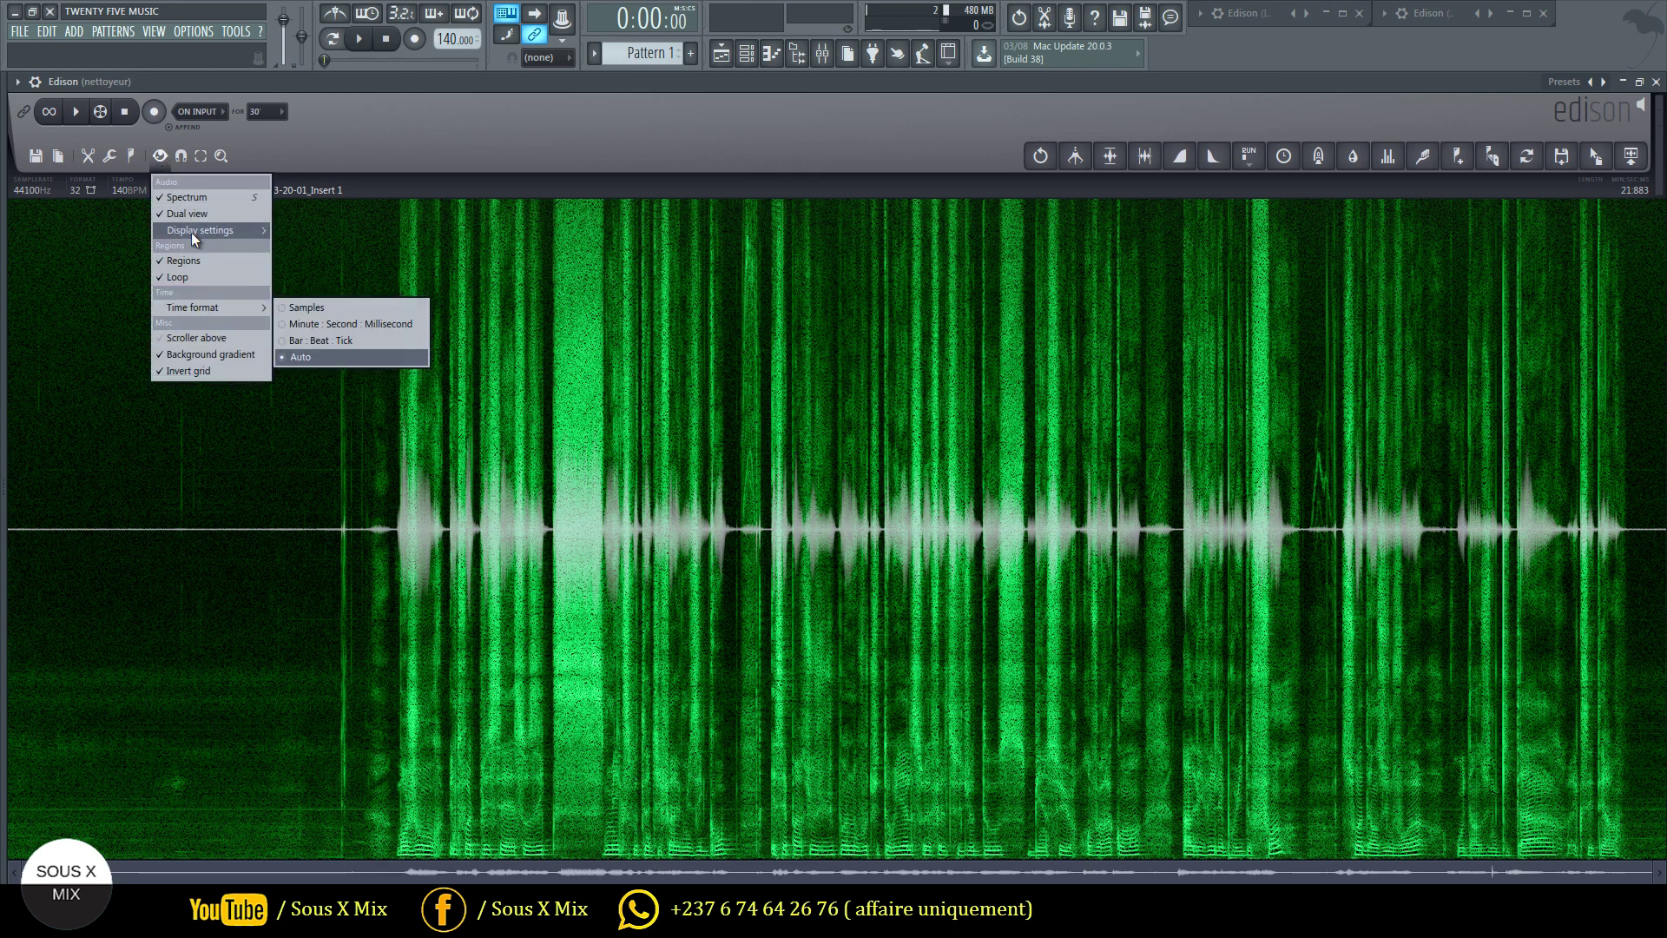
pyautogui.moveTo(191, 227)
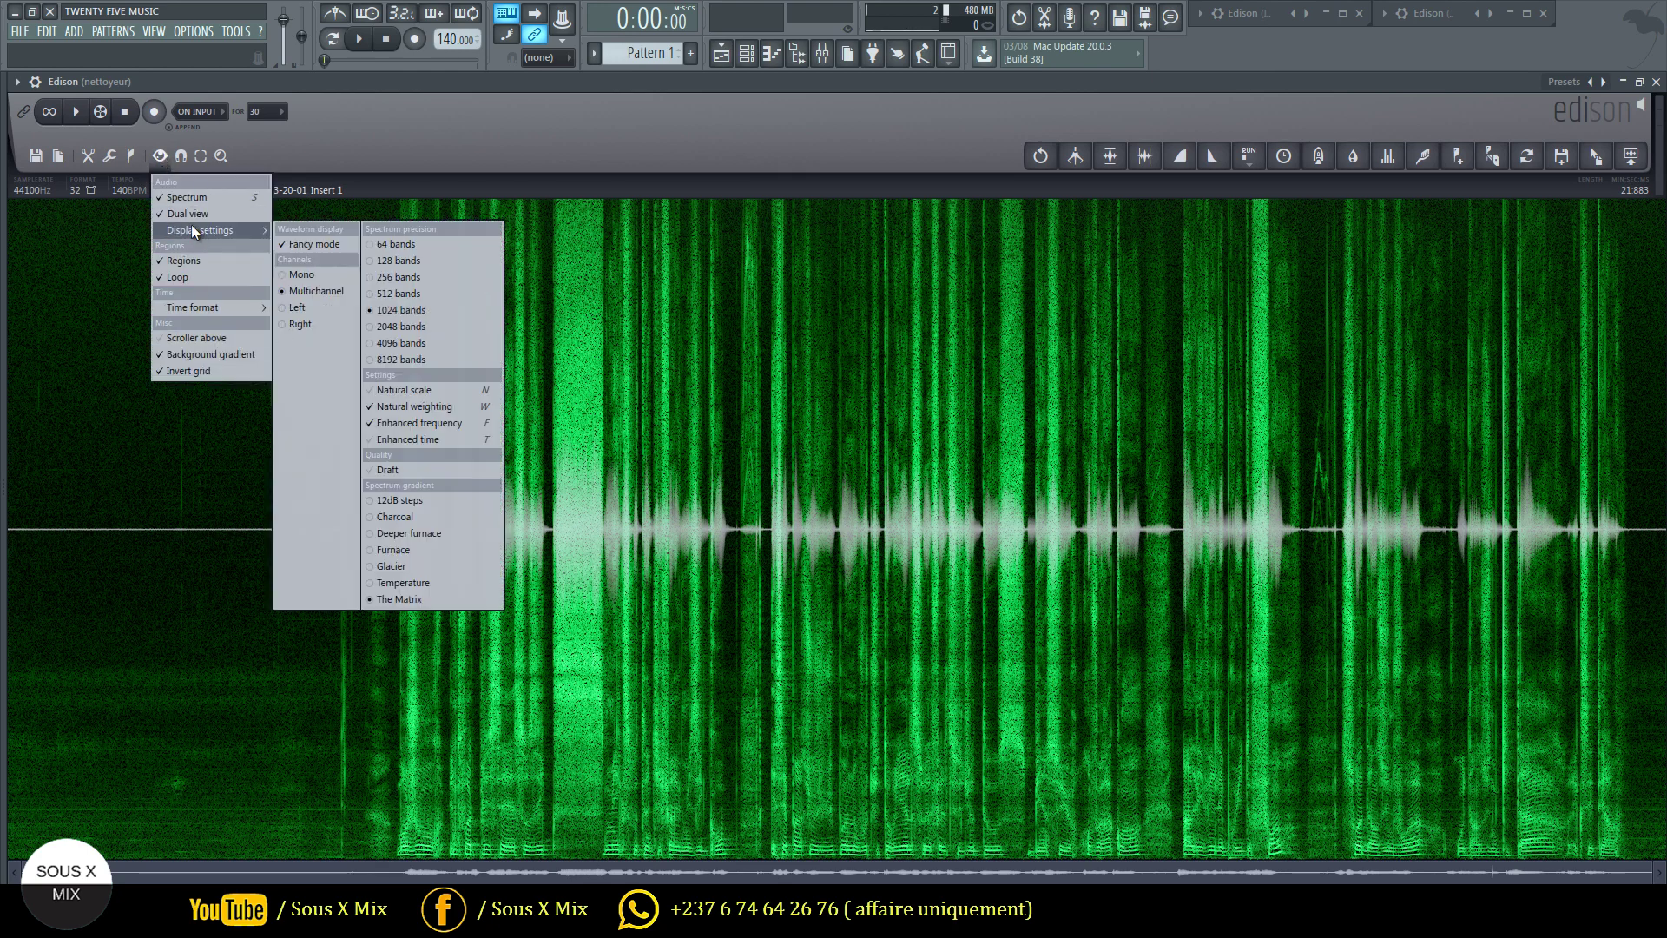
pyautogui.click(408, 548)
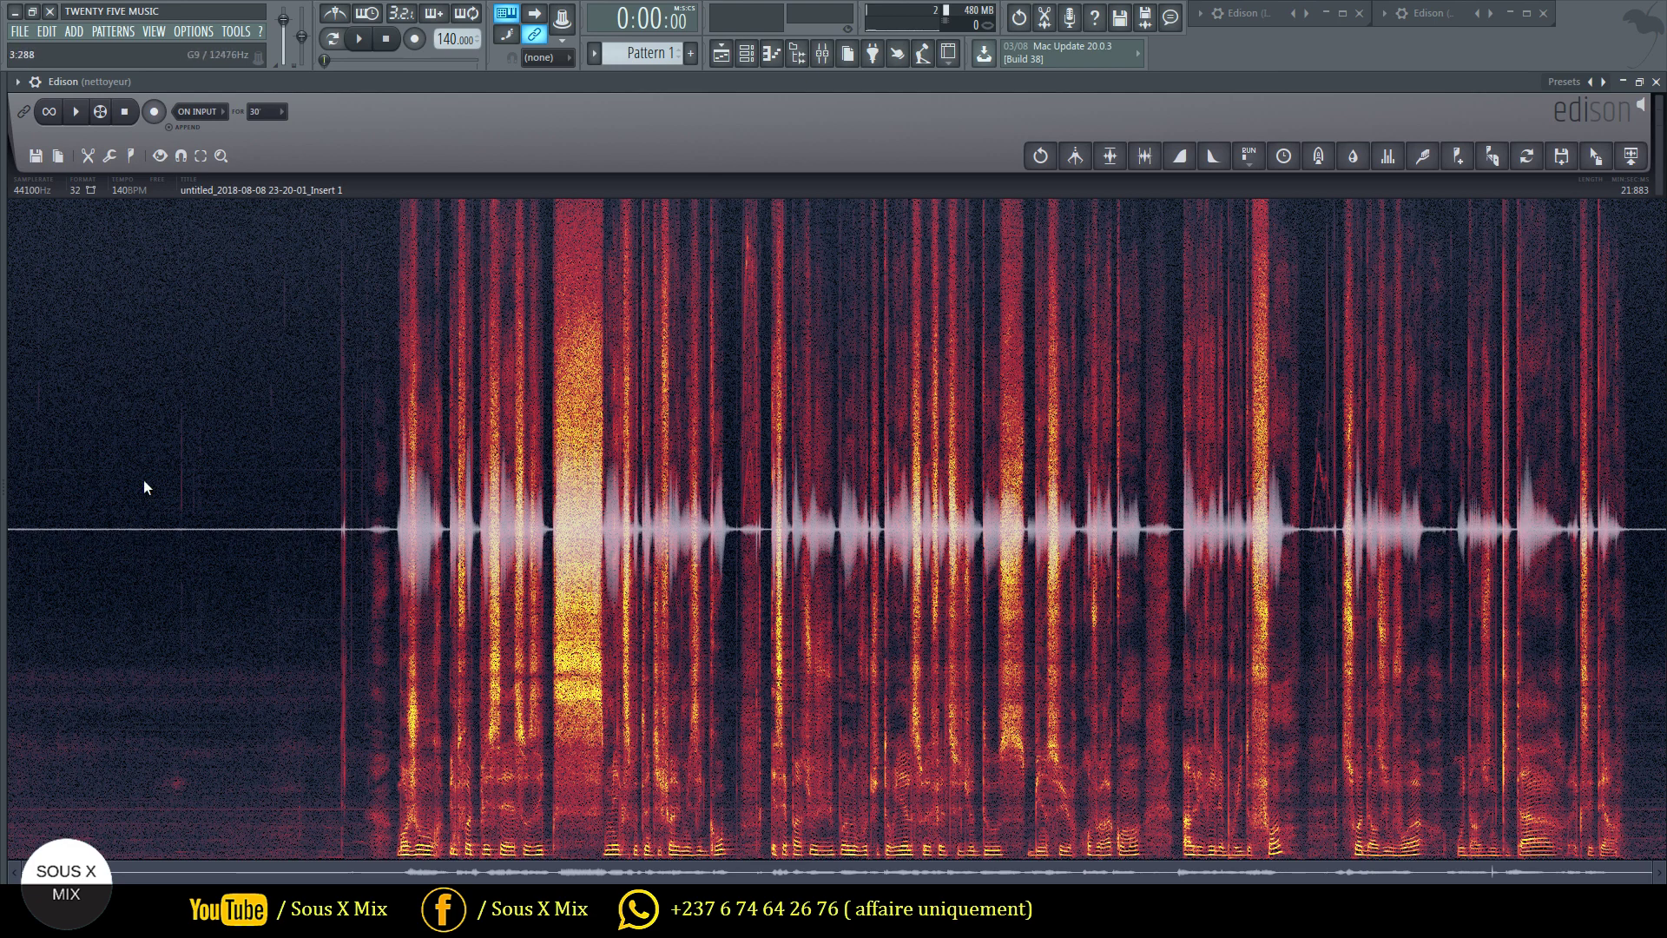
# Select a noise-only stretch before the voice starts, from about 2:417 to 3:597.
pyautogui.click(75, 111)
pyautogui.moveTo(117, 524); pyautogui.dragTo(178, 525)
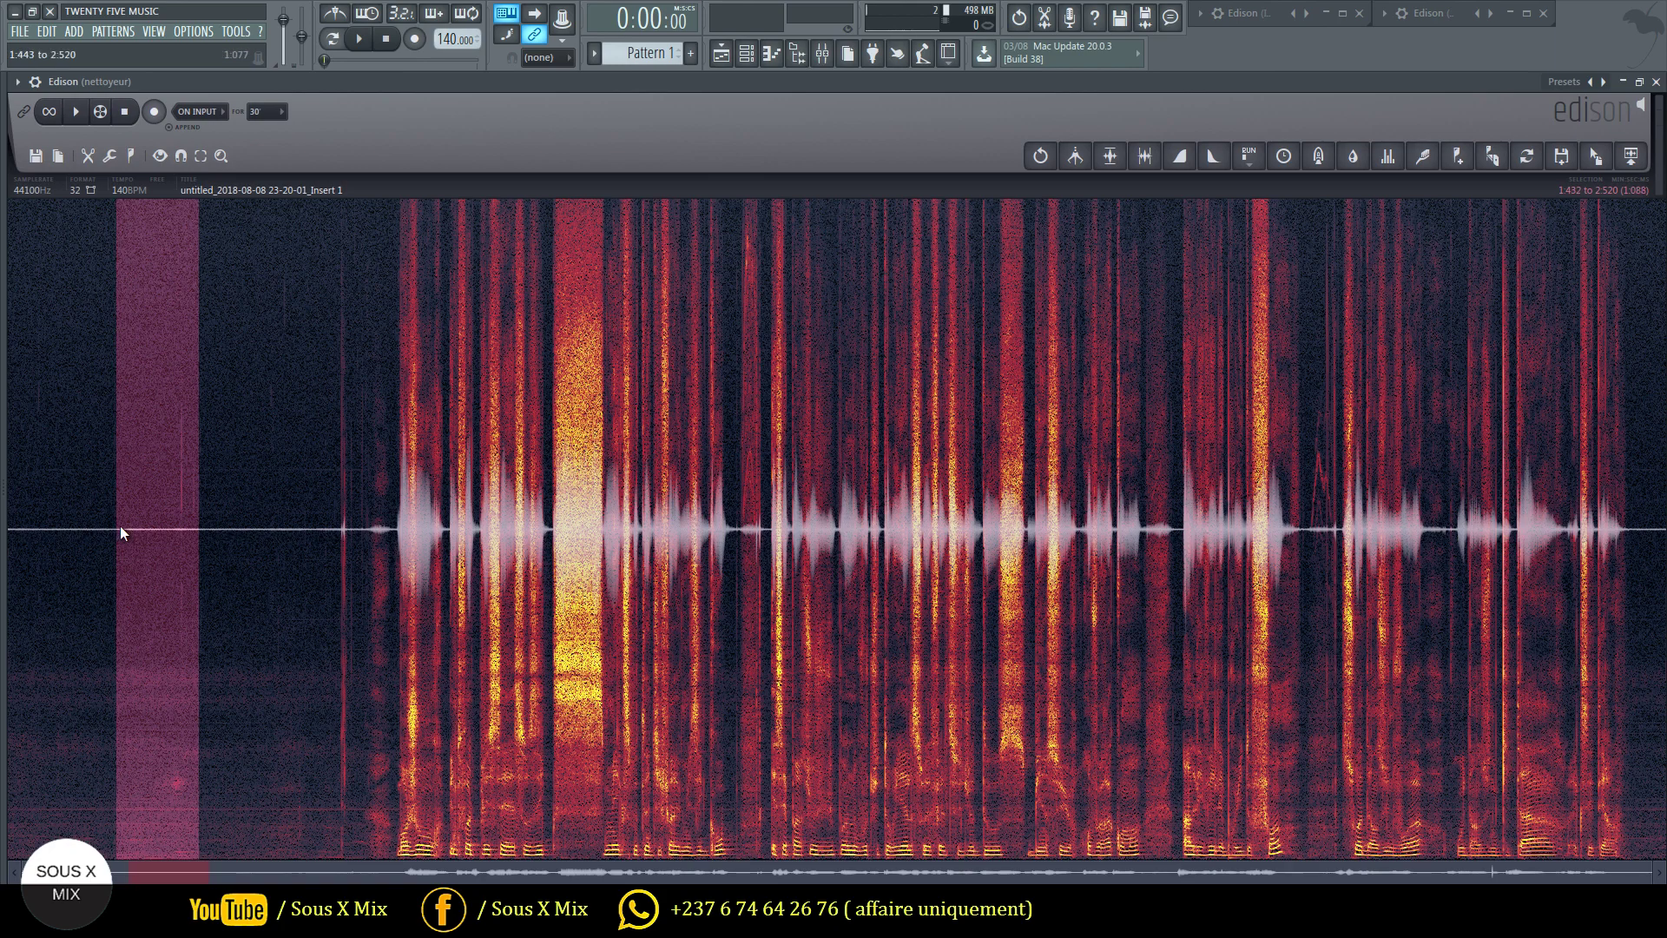
pyautogui.moveTo(199, 526)
pyautogui.mouseDown()
pyautogui.moveTo(280, 531)
pyautogui.moveTo(191, 528)
pyautogui.mouseUp()
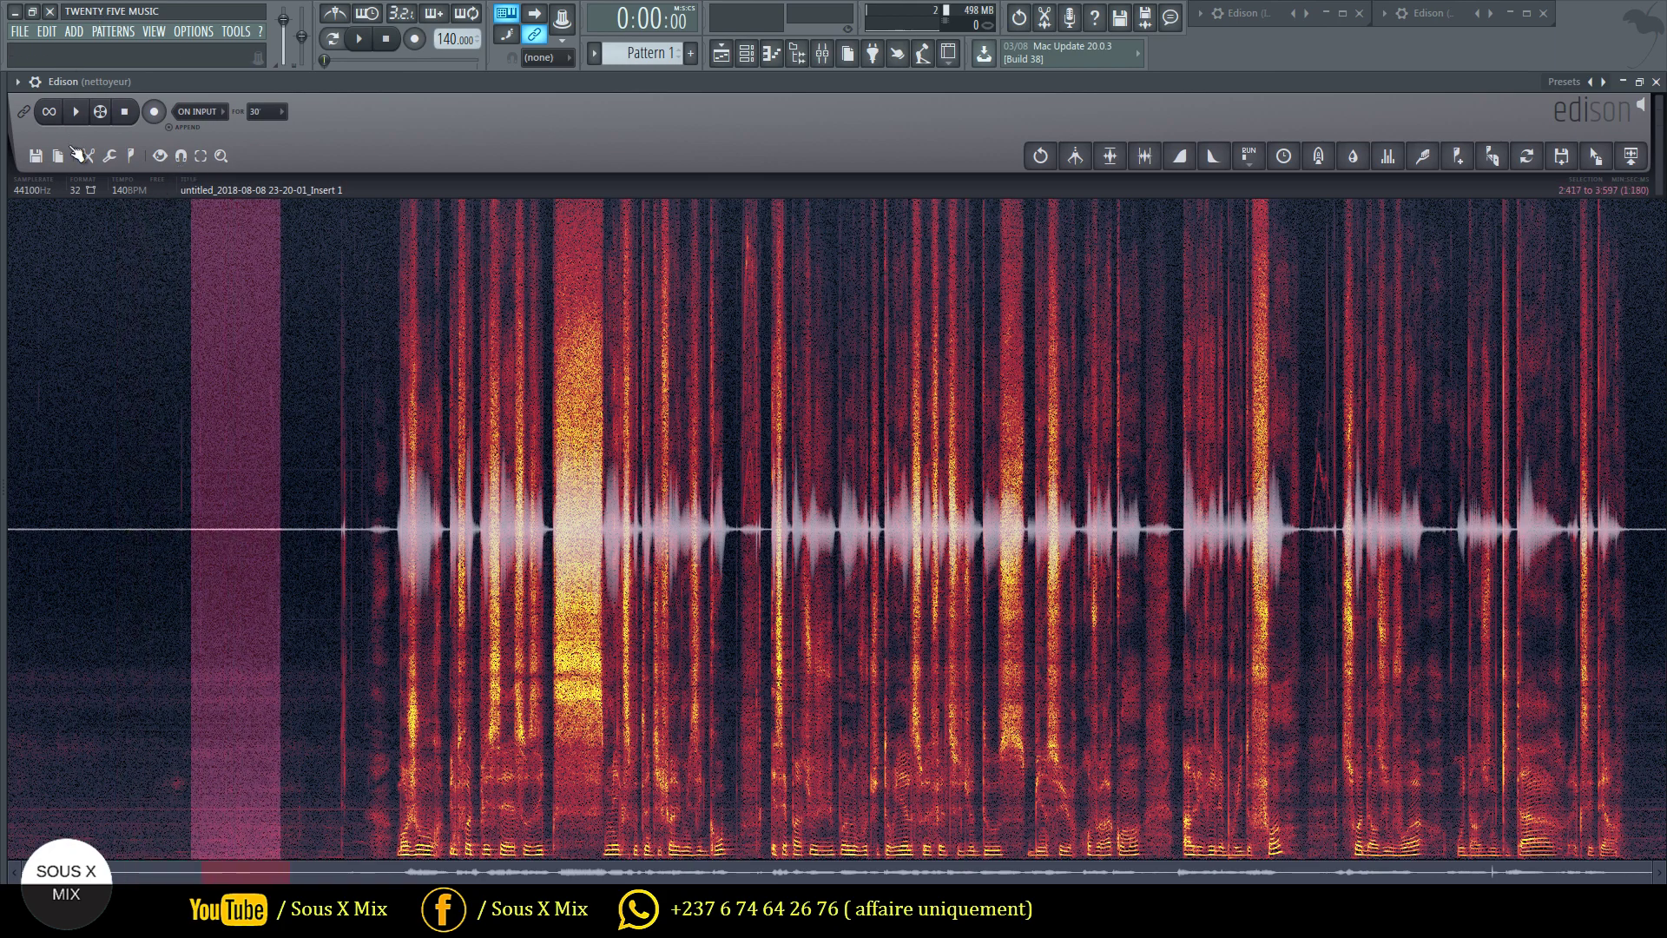
# Audition the selected noise-only section and capture it as the noise profile for the Clean up (denoise) tool.
pyautogui.click(78, 113)
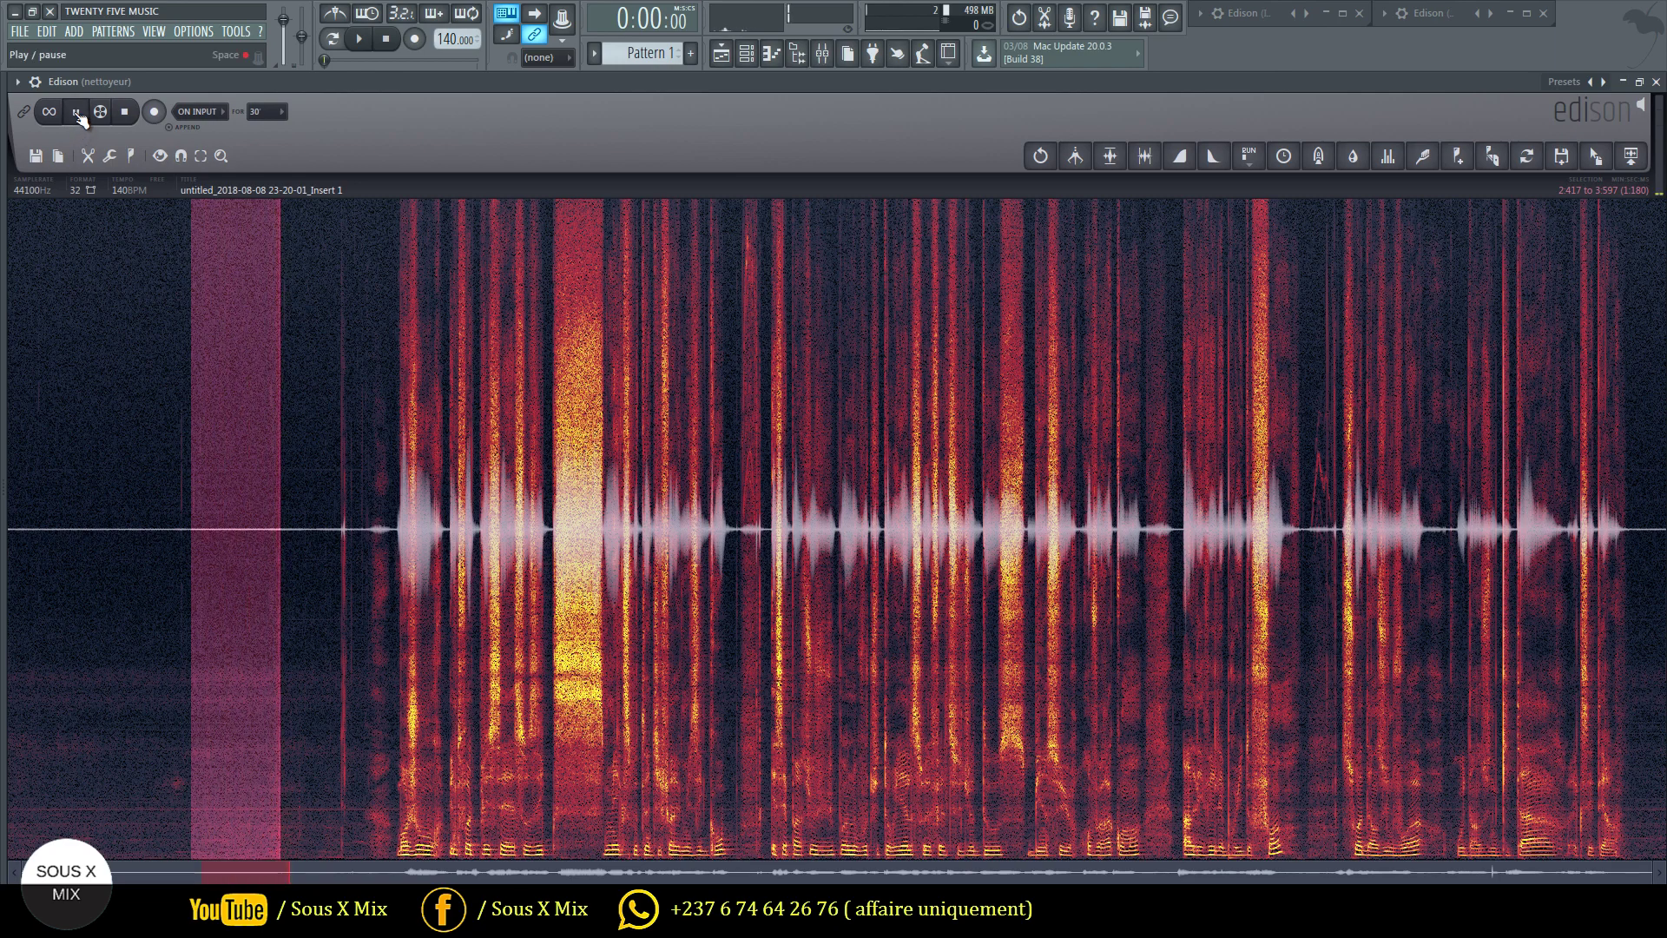
pyautogui.click(78, 113)
pyautogui.click(78, 113)
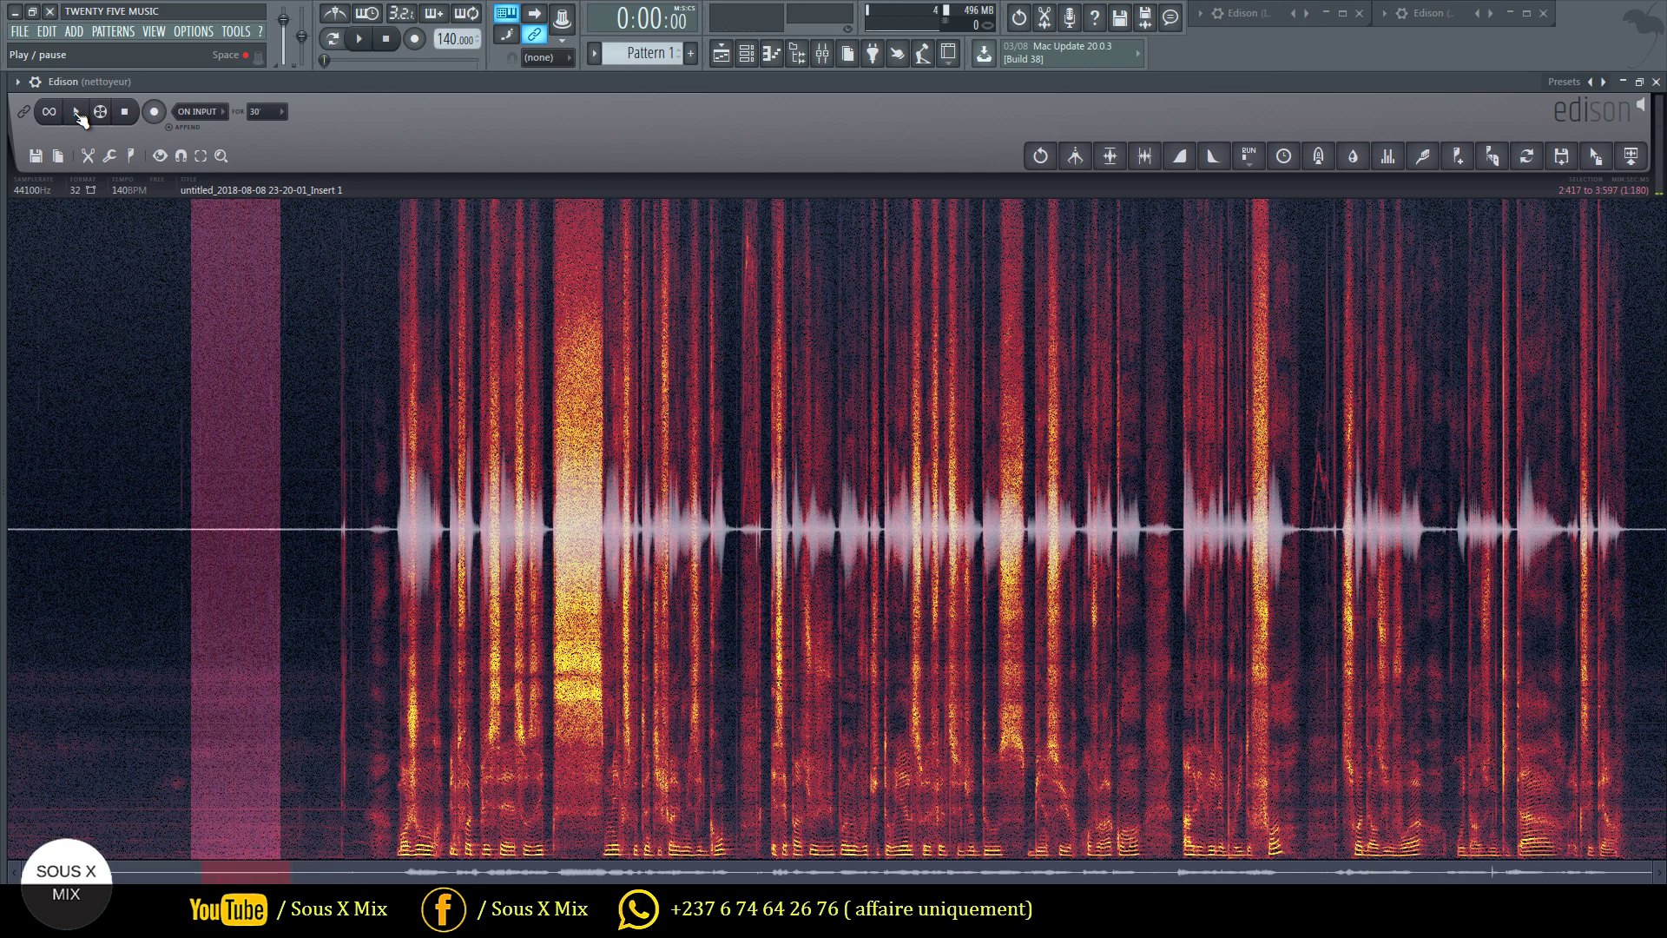
pyautogui.click(1426, 160)
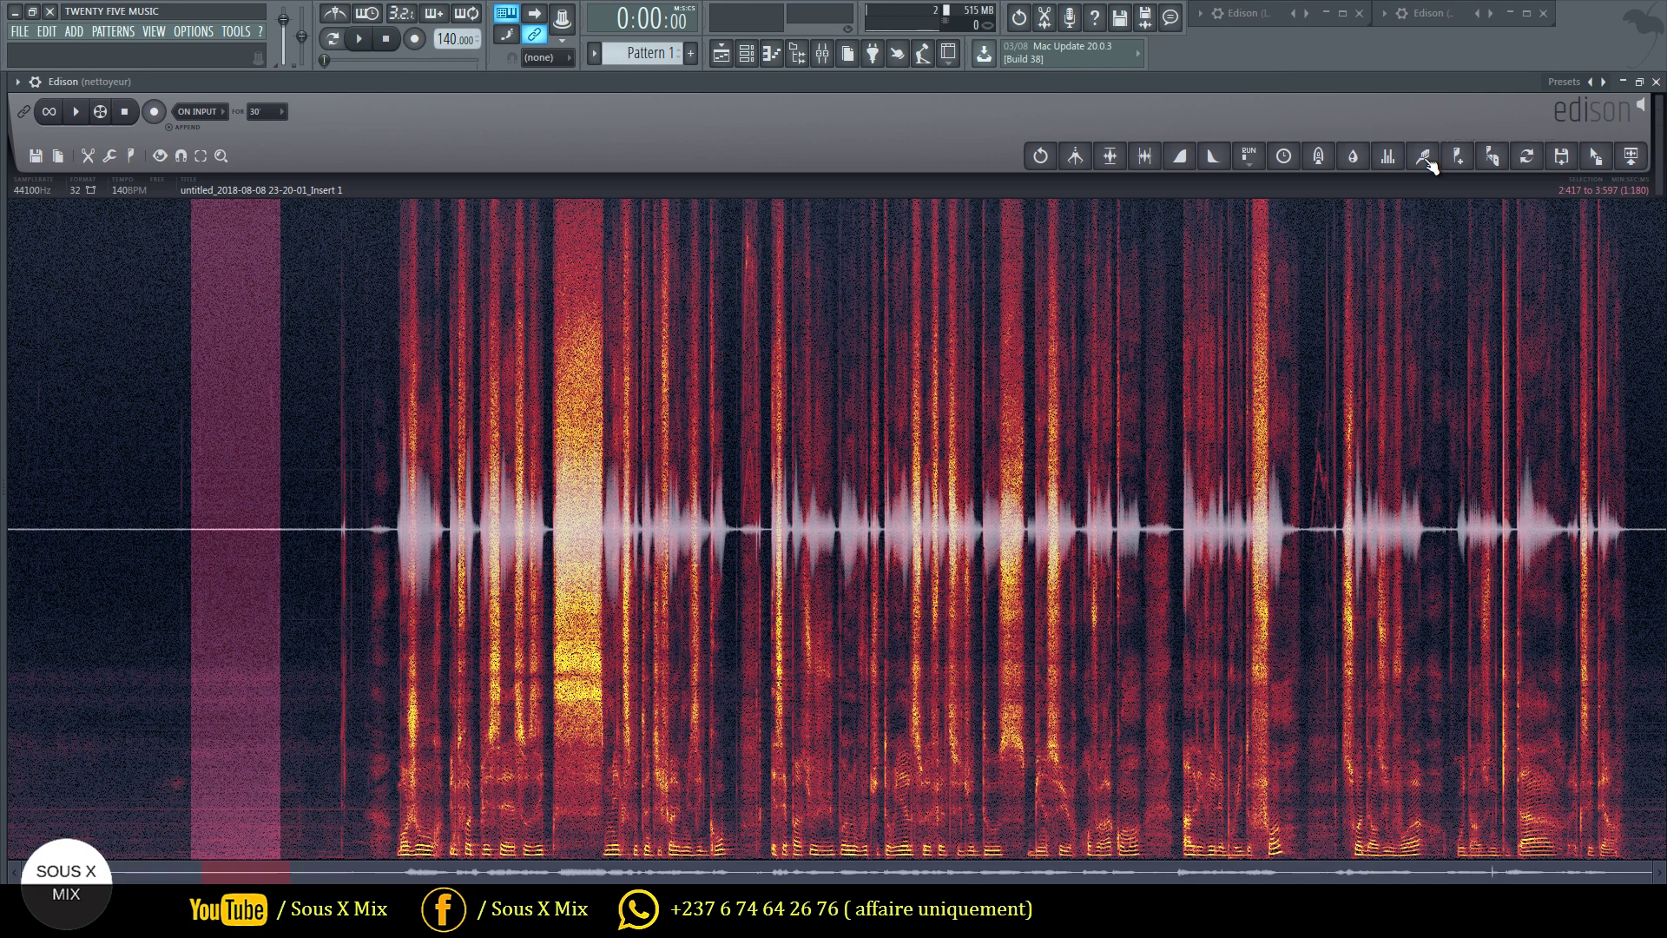
pyautogui.click(1427, 160)
# Extend the selection to the whole recording, 0:000 to 21:883, and open the Clean up (denoise) tool on it.
pyautogui.moveTo(9, 520)
pyautogui.mouseDown()
pyautogui.moveTo(129, 530)
pyautogui.moveTo(8, 540)
pyautogui.mouseUp()
pyautogui.moveTo(280, 510); pyautogui.dragTo(1666, 526)
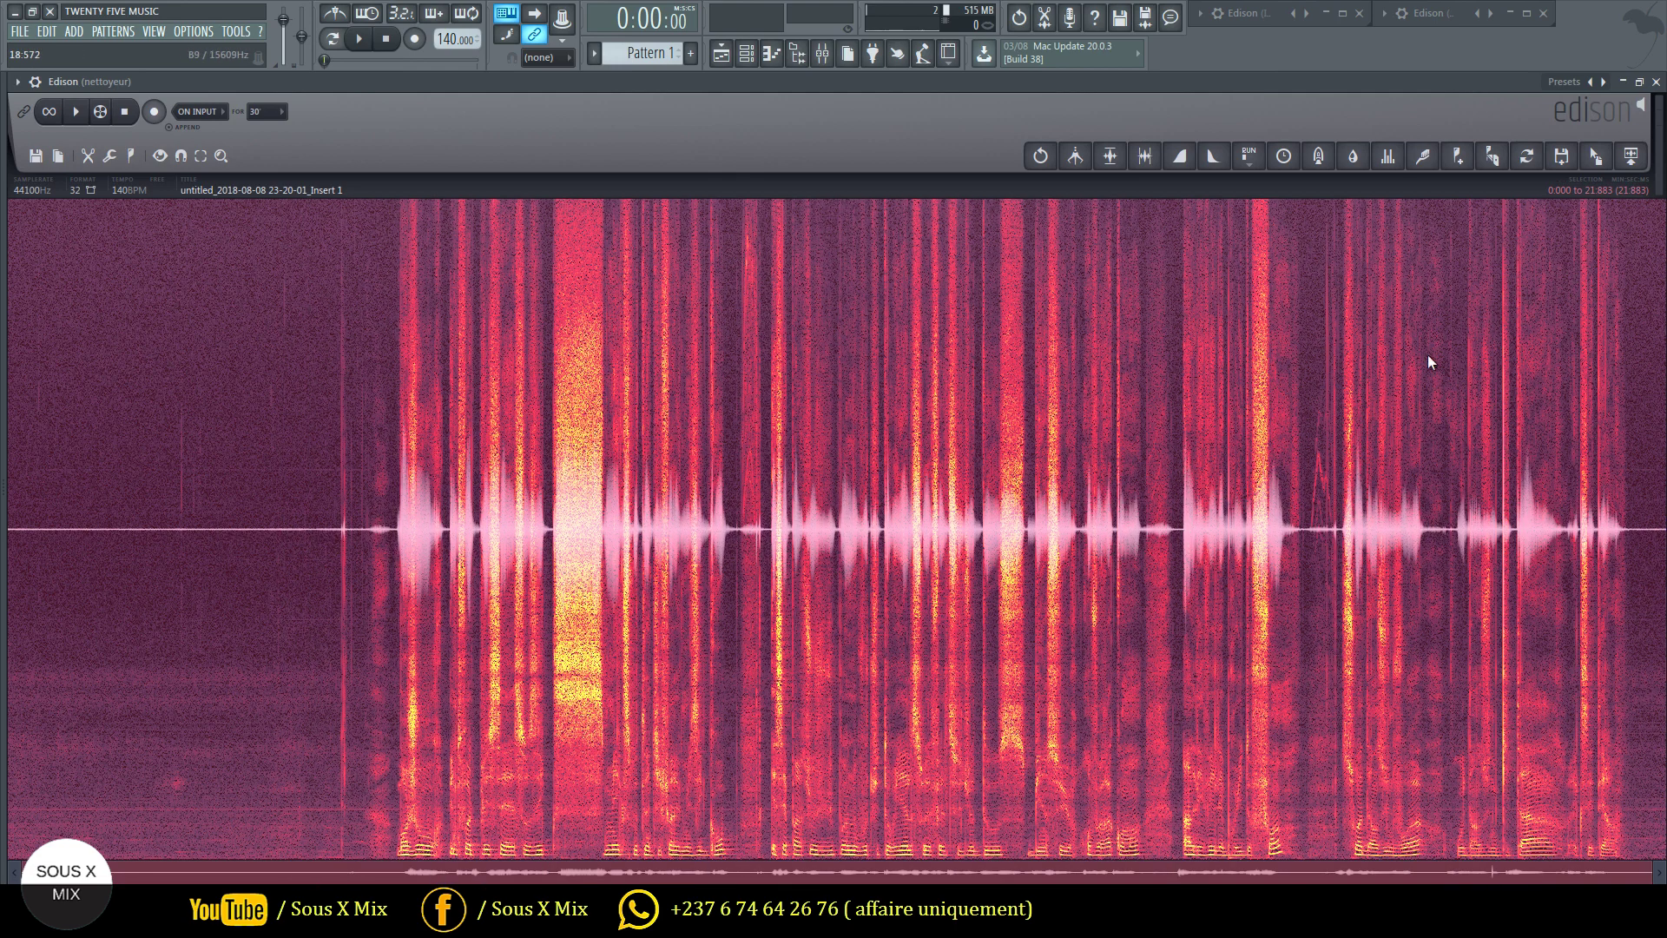
pyautogui.click(1423, 157)
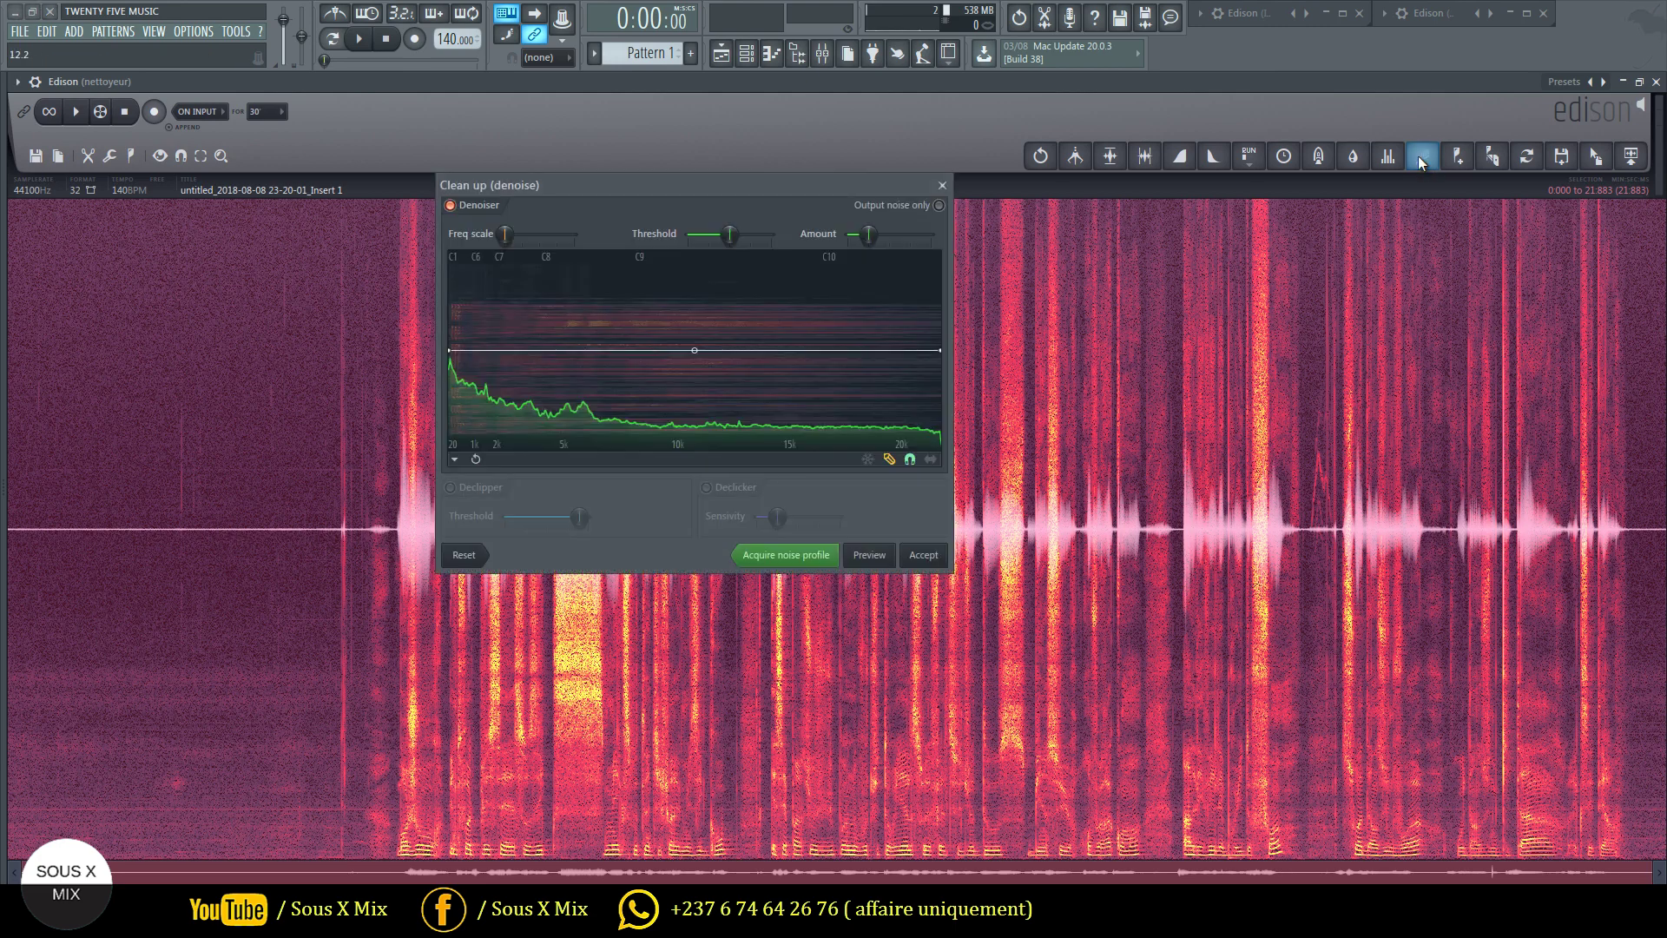
pyautogui.moveTo(787, 182); pyautogui.dragTo(881, 244)
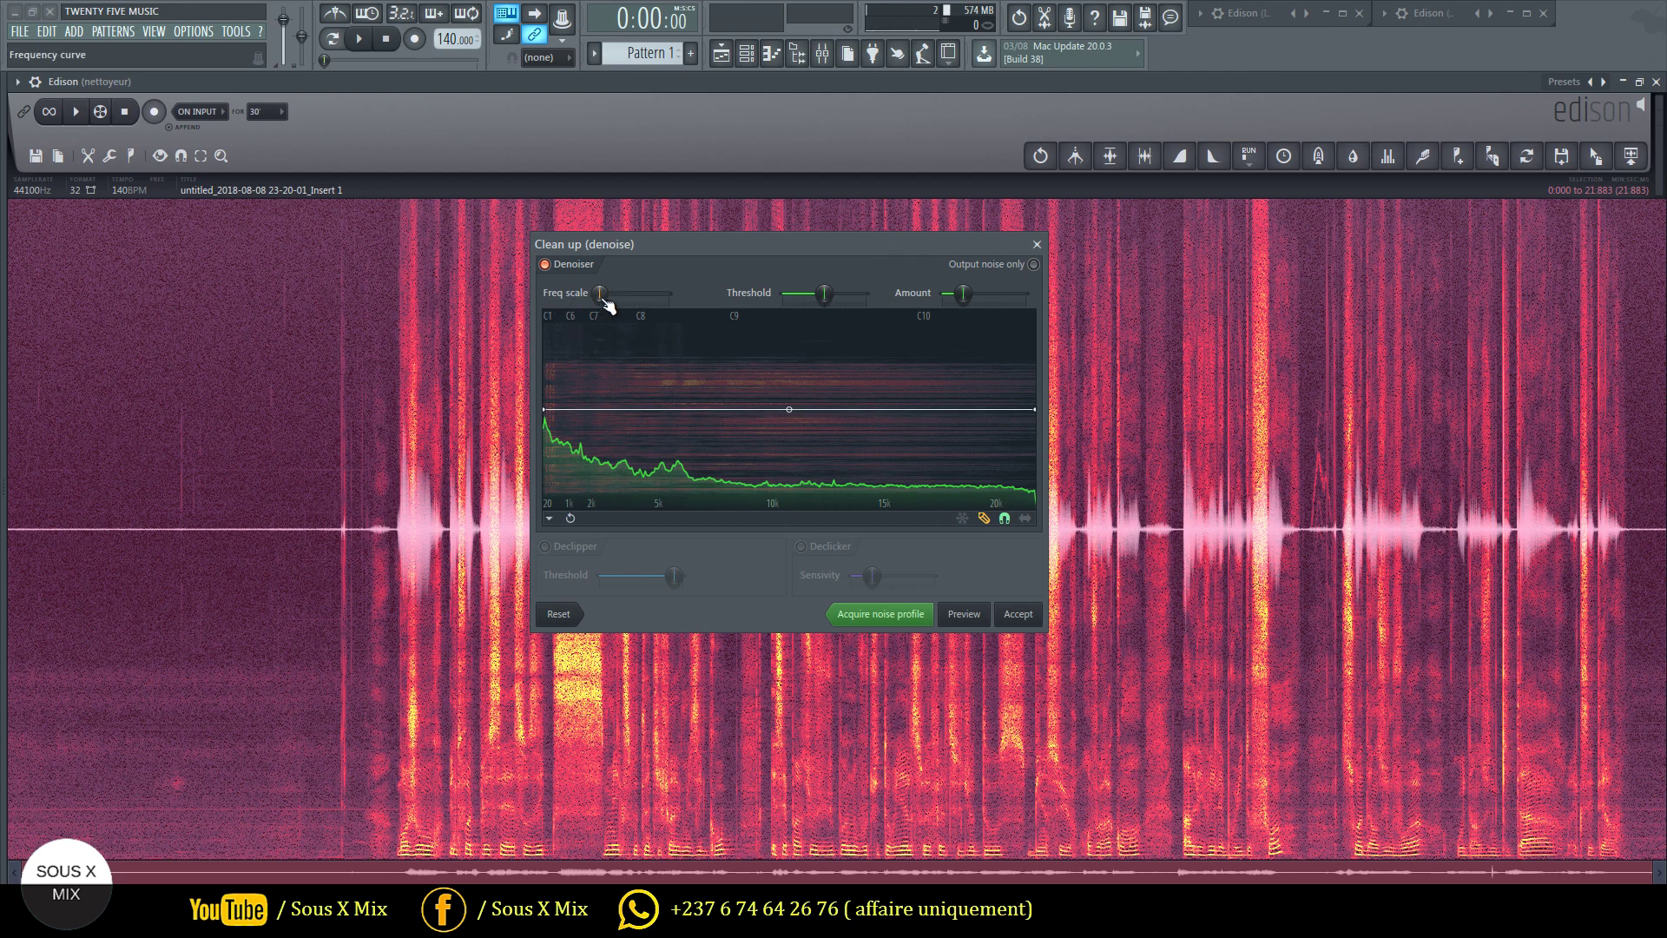
# Try different denoiser Amount levels, from 40.0 down to a low setting.
pyautogui.moveTo(604, 298)
pyautogui.mouseDown()
pyautogui.moveTo(772, 297)
pyautogui.moveTo(603, 302)
pyautogui.mouseUp()
pyautogui.moveTo(964, 295); pyautogui.dragTo(1144, 302)
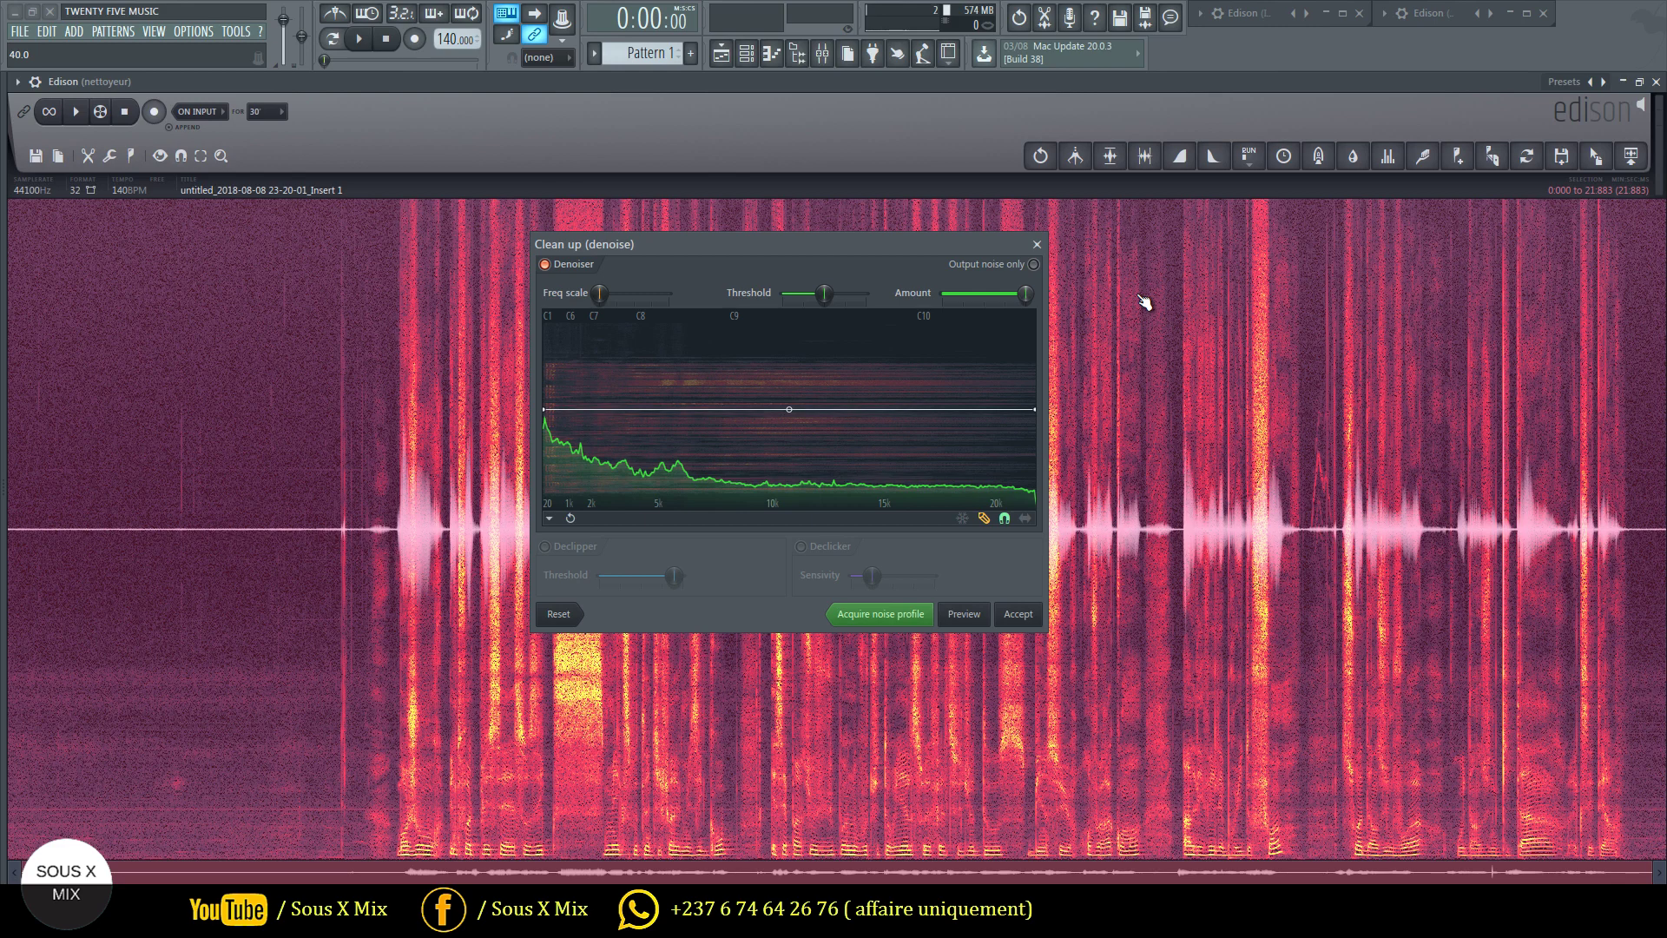
pyautogui.moveTo(1145, 302); pyautogui.dragTo(949, 300)
pyautogui.moveTo(950, 301); pyautogui.dragTo(997, 306)
# Enable the denoiser's Output noise only option.
pyautogui.click(1035, 264)
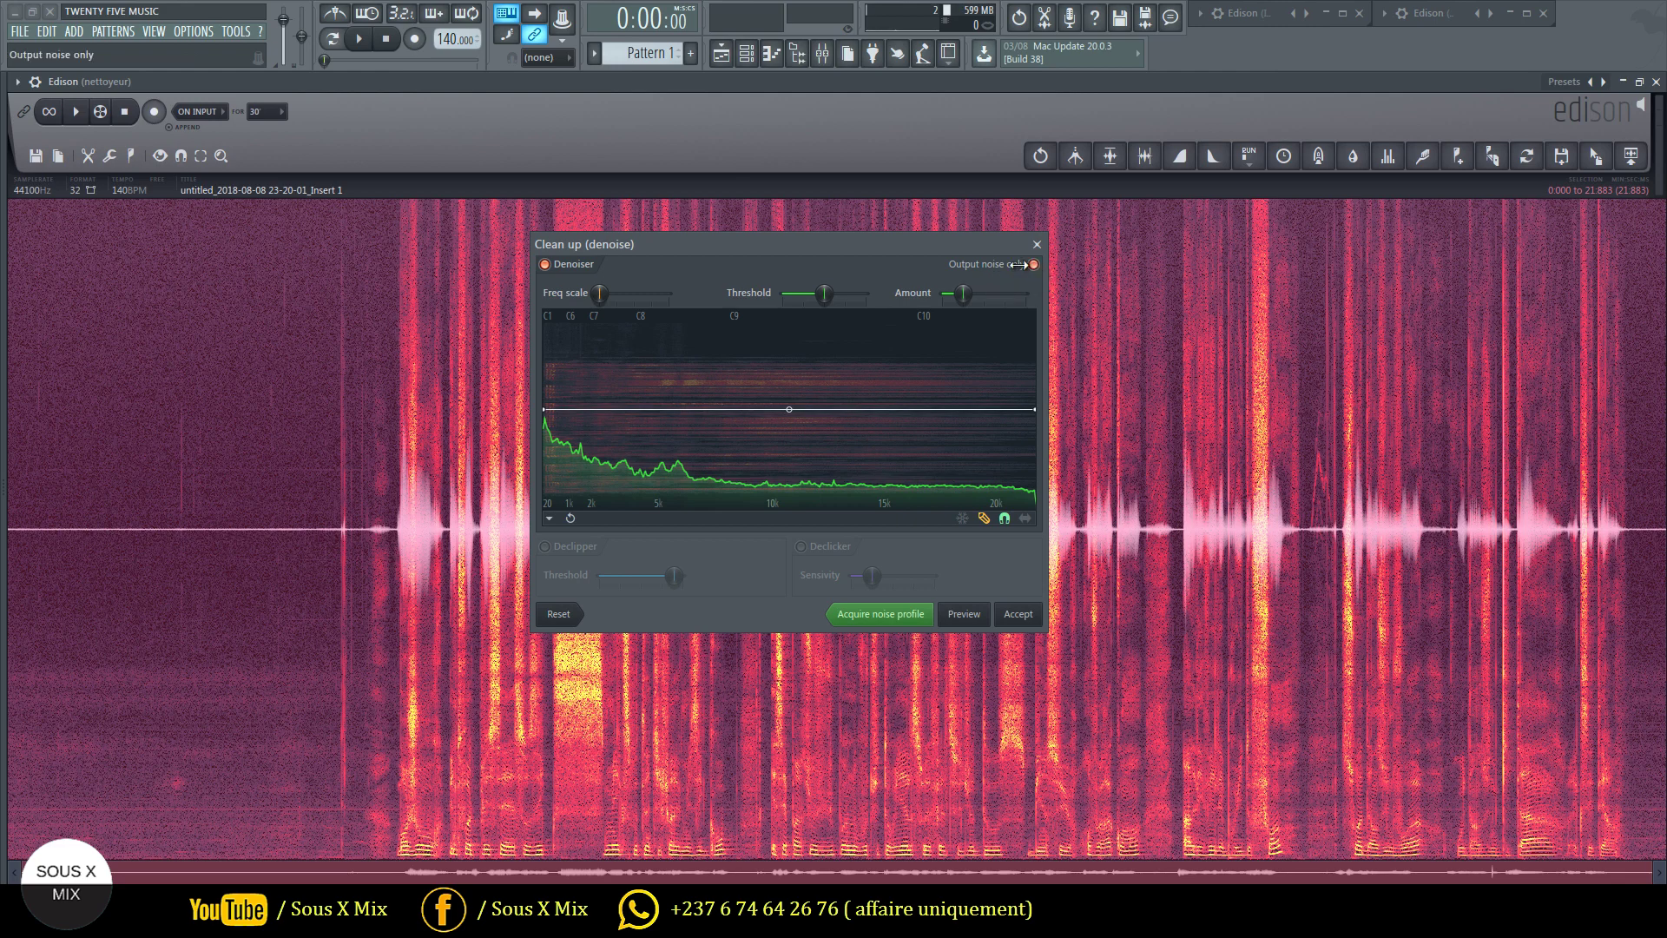
# Preview the noise-only output, turn off Output noise only, and apply the denoising to the whole recording.
pyautogui.click(966, 618)
pyautogui.click(965, 619)
pyautogui.click(1033, 265)
pyautogui.click(1018, 614)
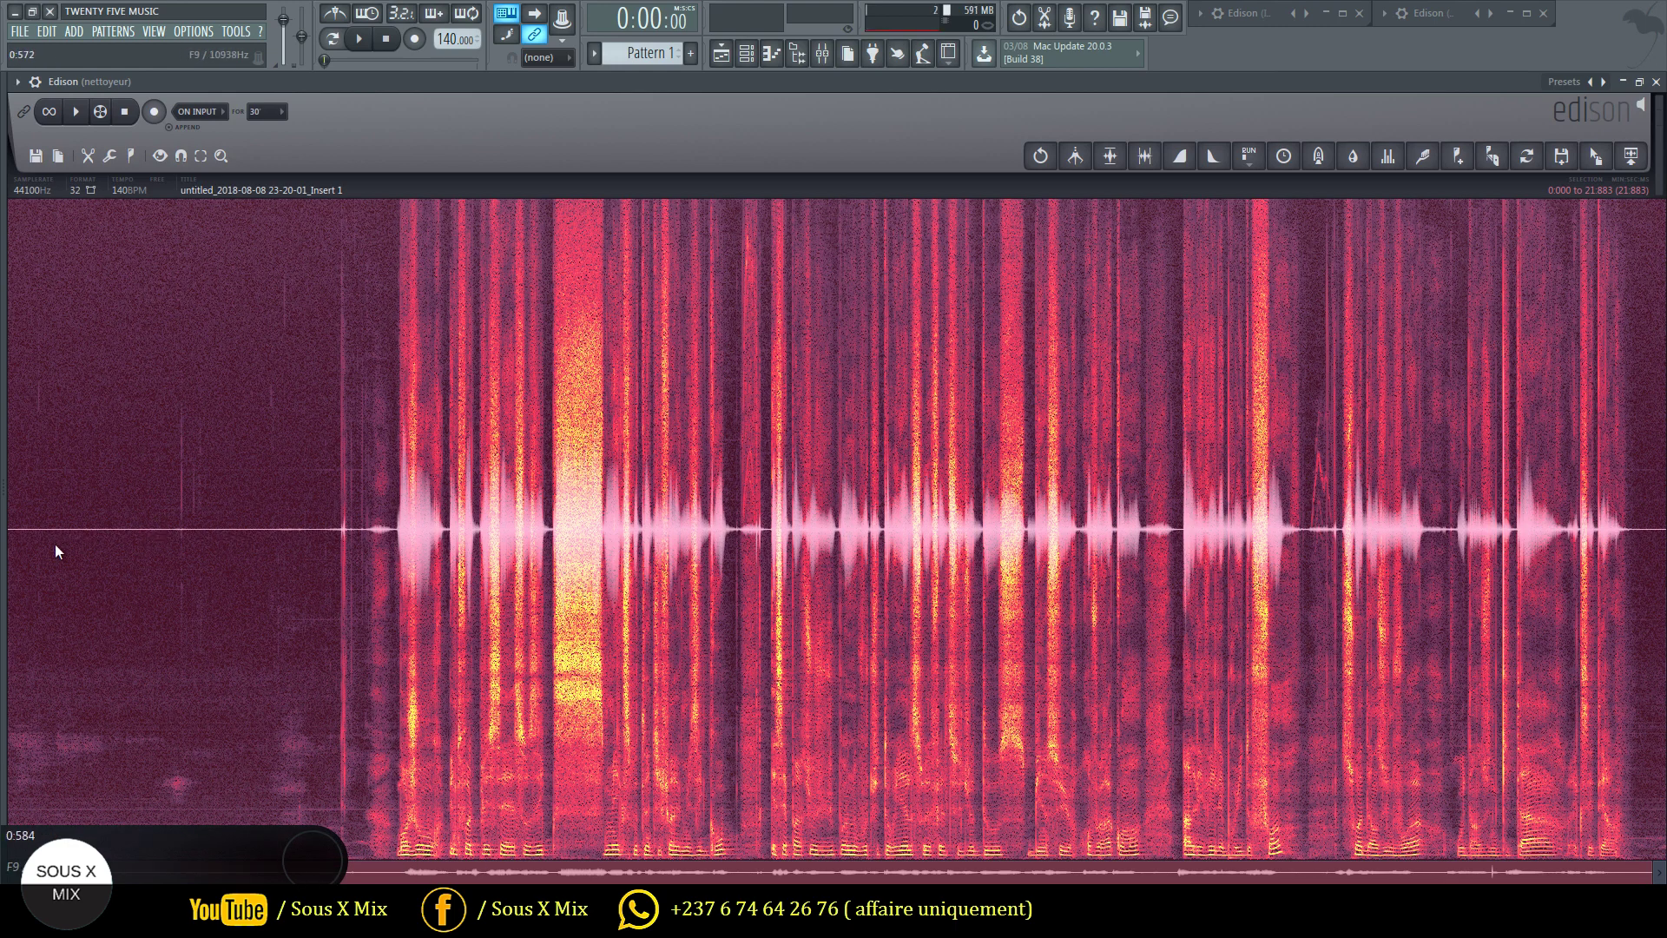
# Audition the denoised recording in Edison, from the quiet section before the voice and from the very beginning.
pyautogui.click(185, 524)
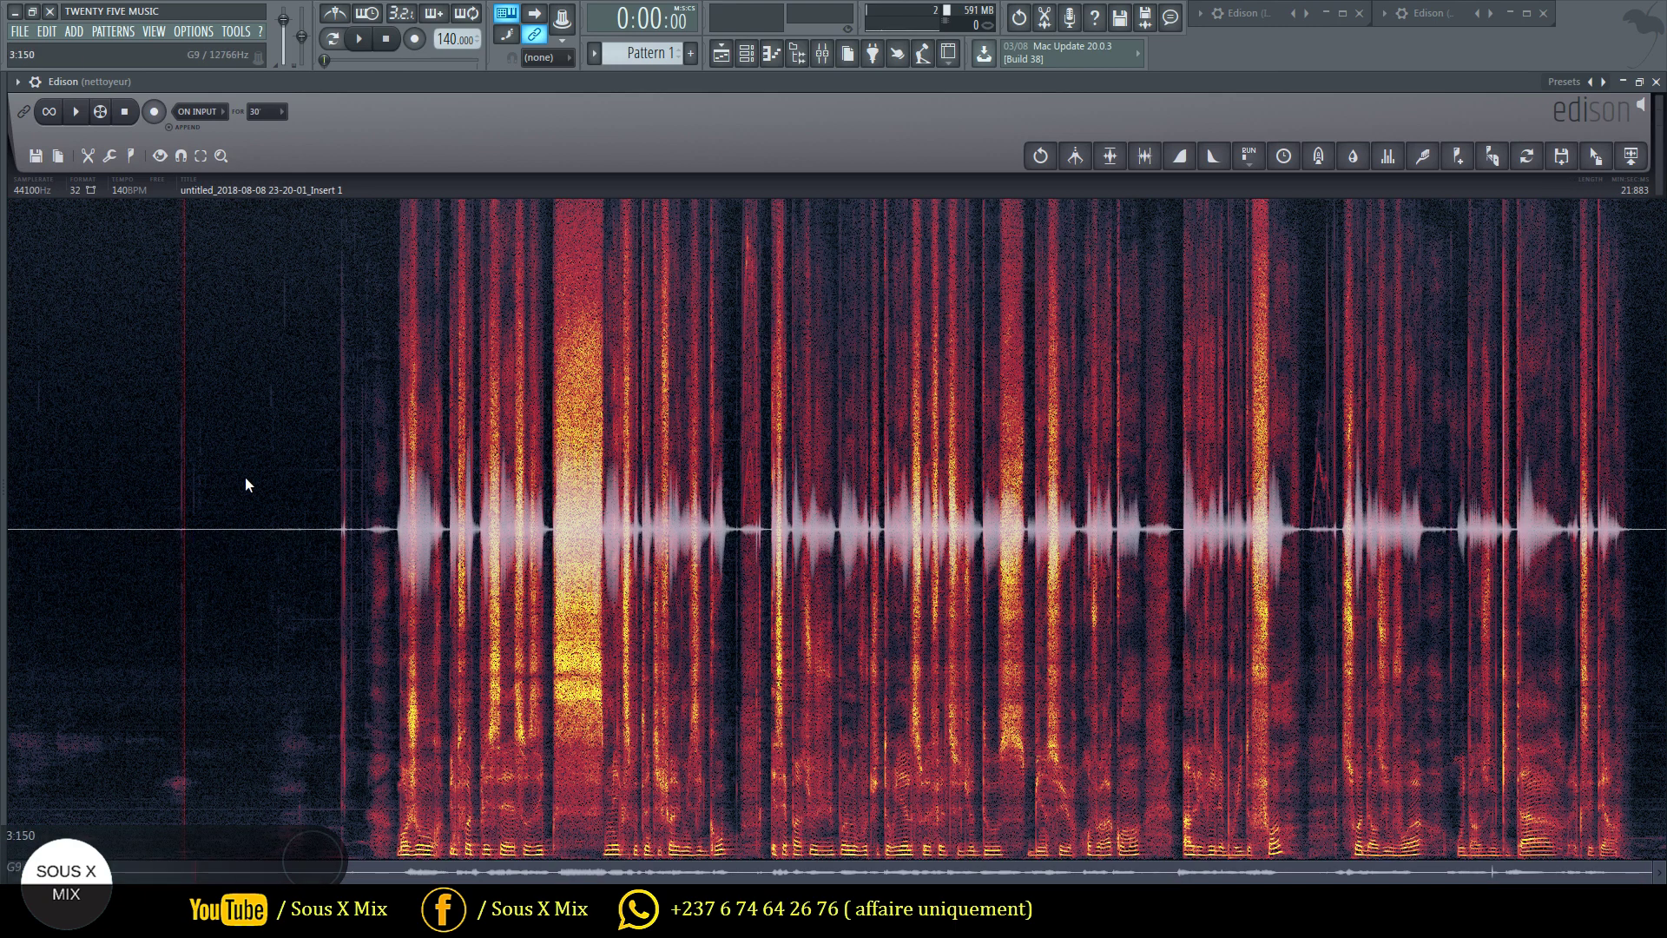
pyautogui.click(76, 112)
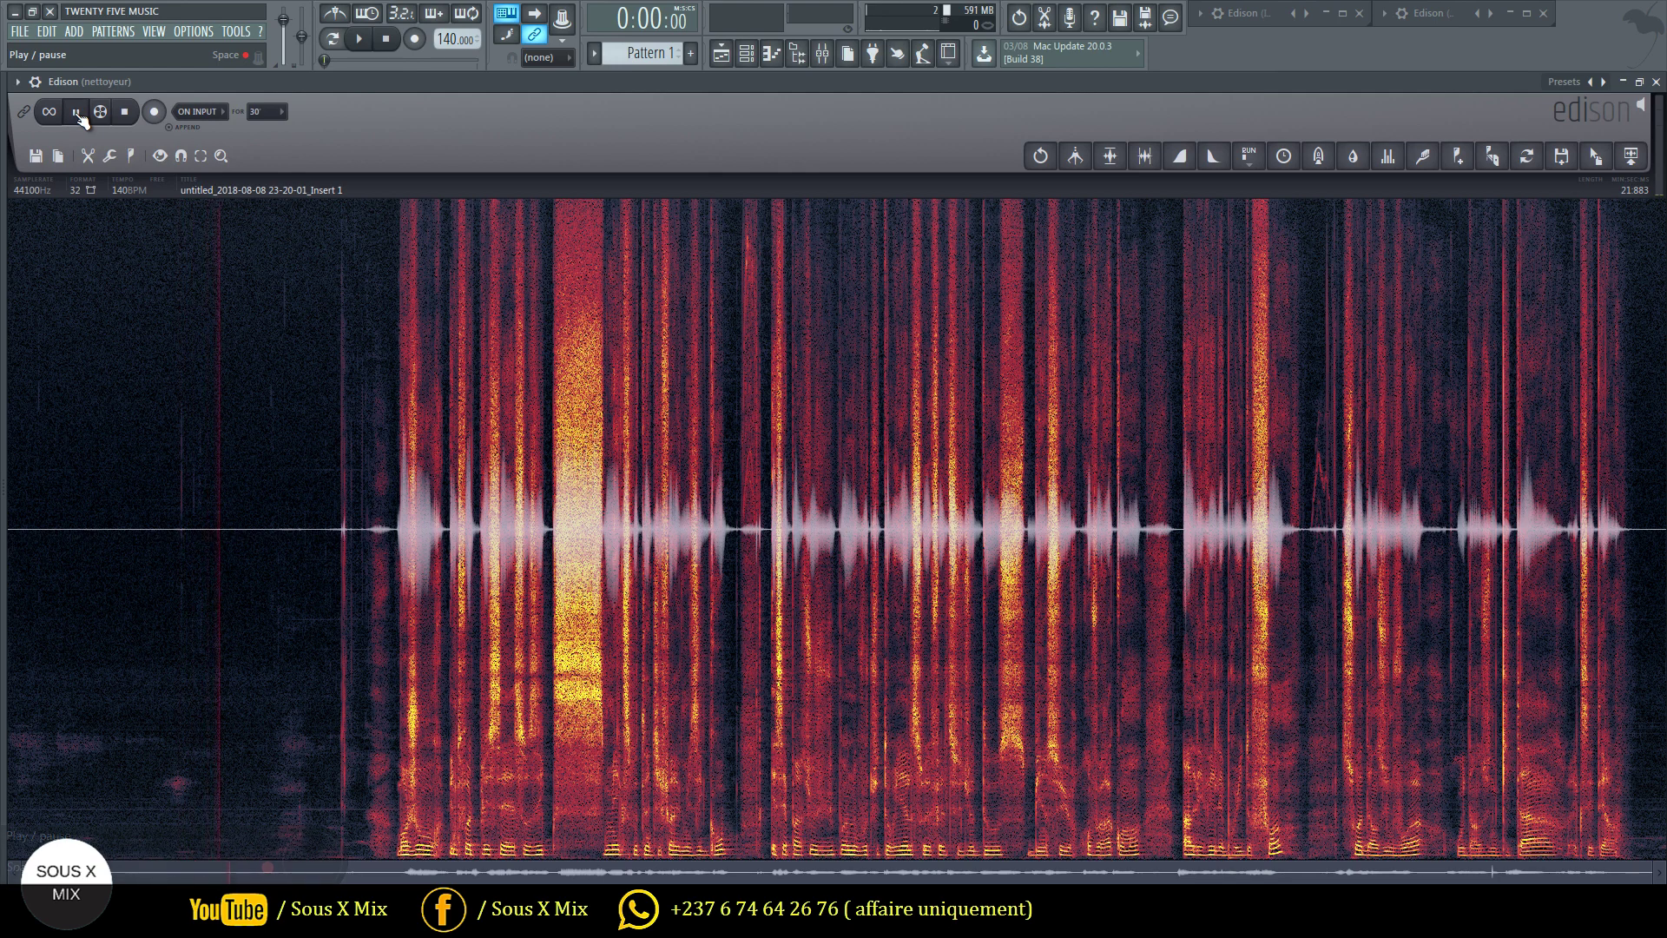
pyautogui.click(124, 111)
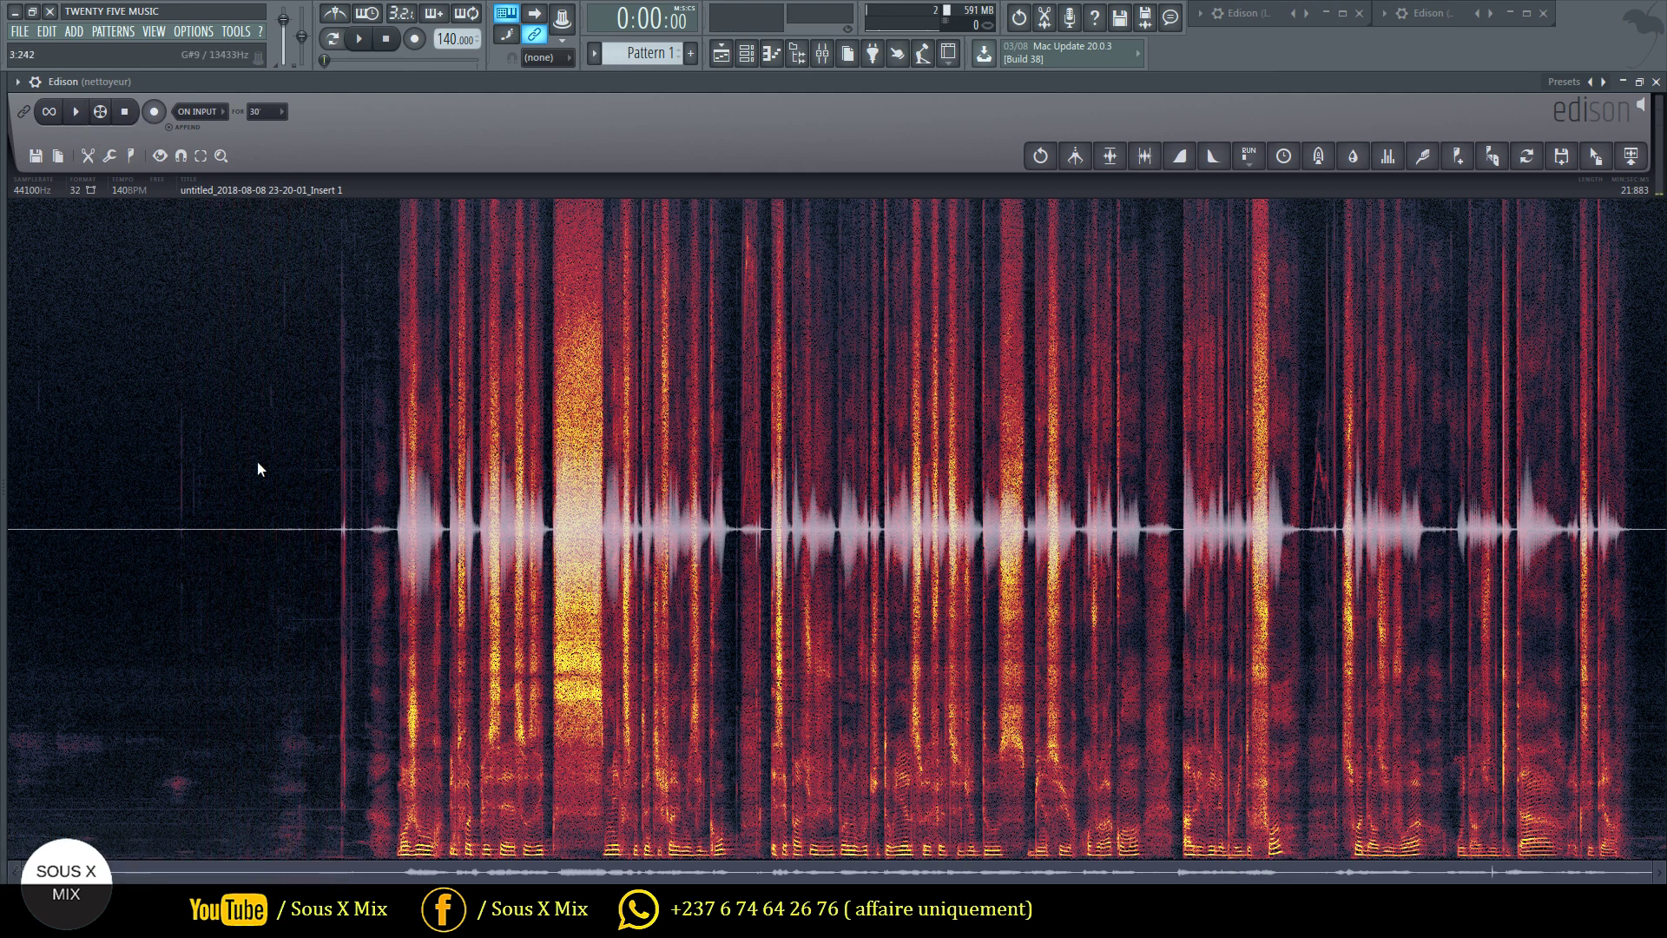
pyautogui.moveTo(339, 525); pyautogui.dragTo(173, 530)
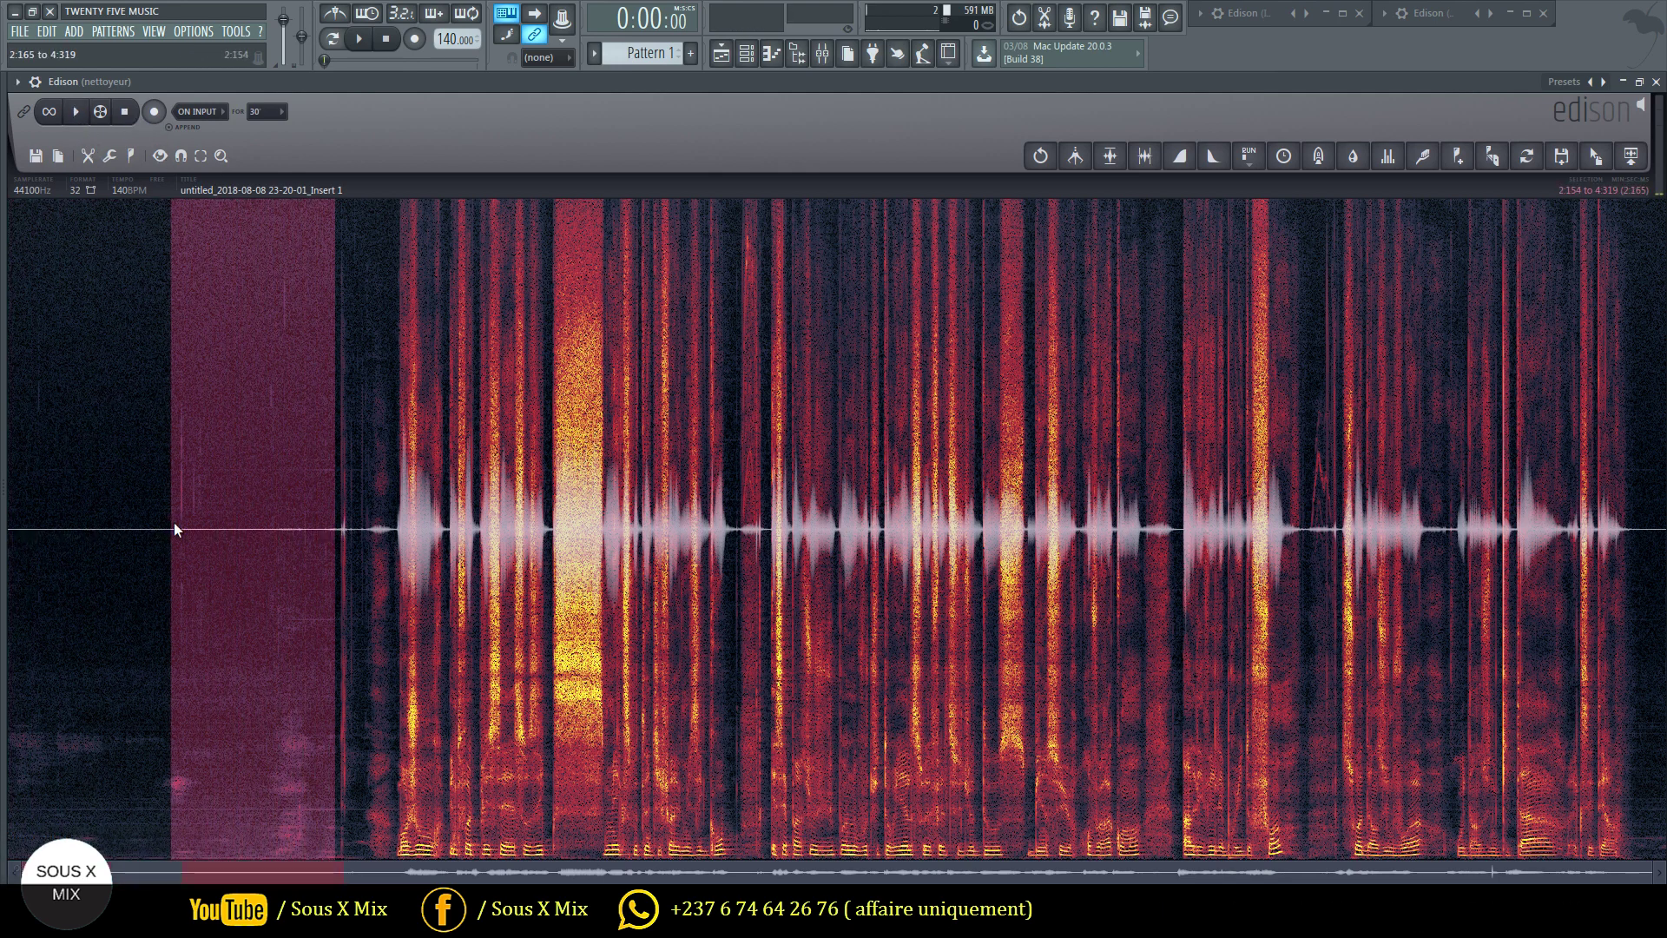
pyautogui.click(17, 516)
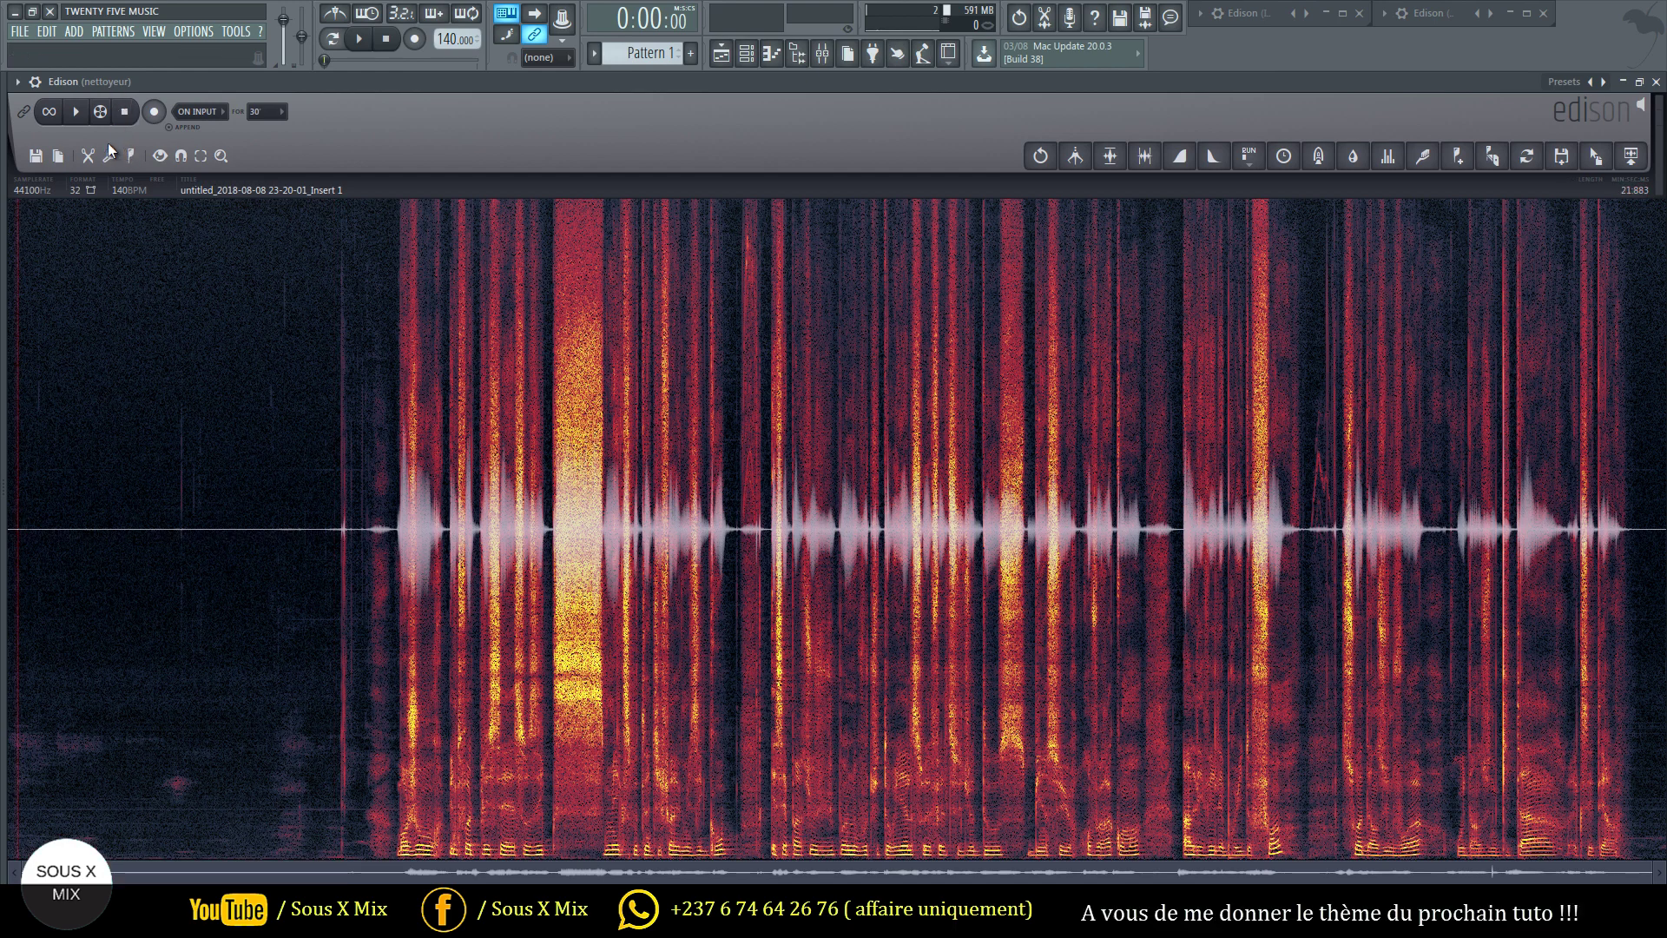
pyautogui.click(75, 111)
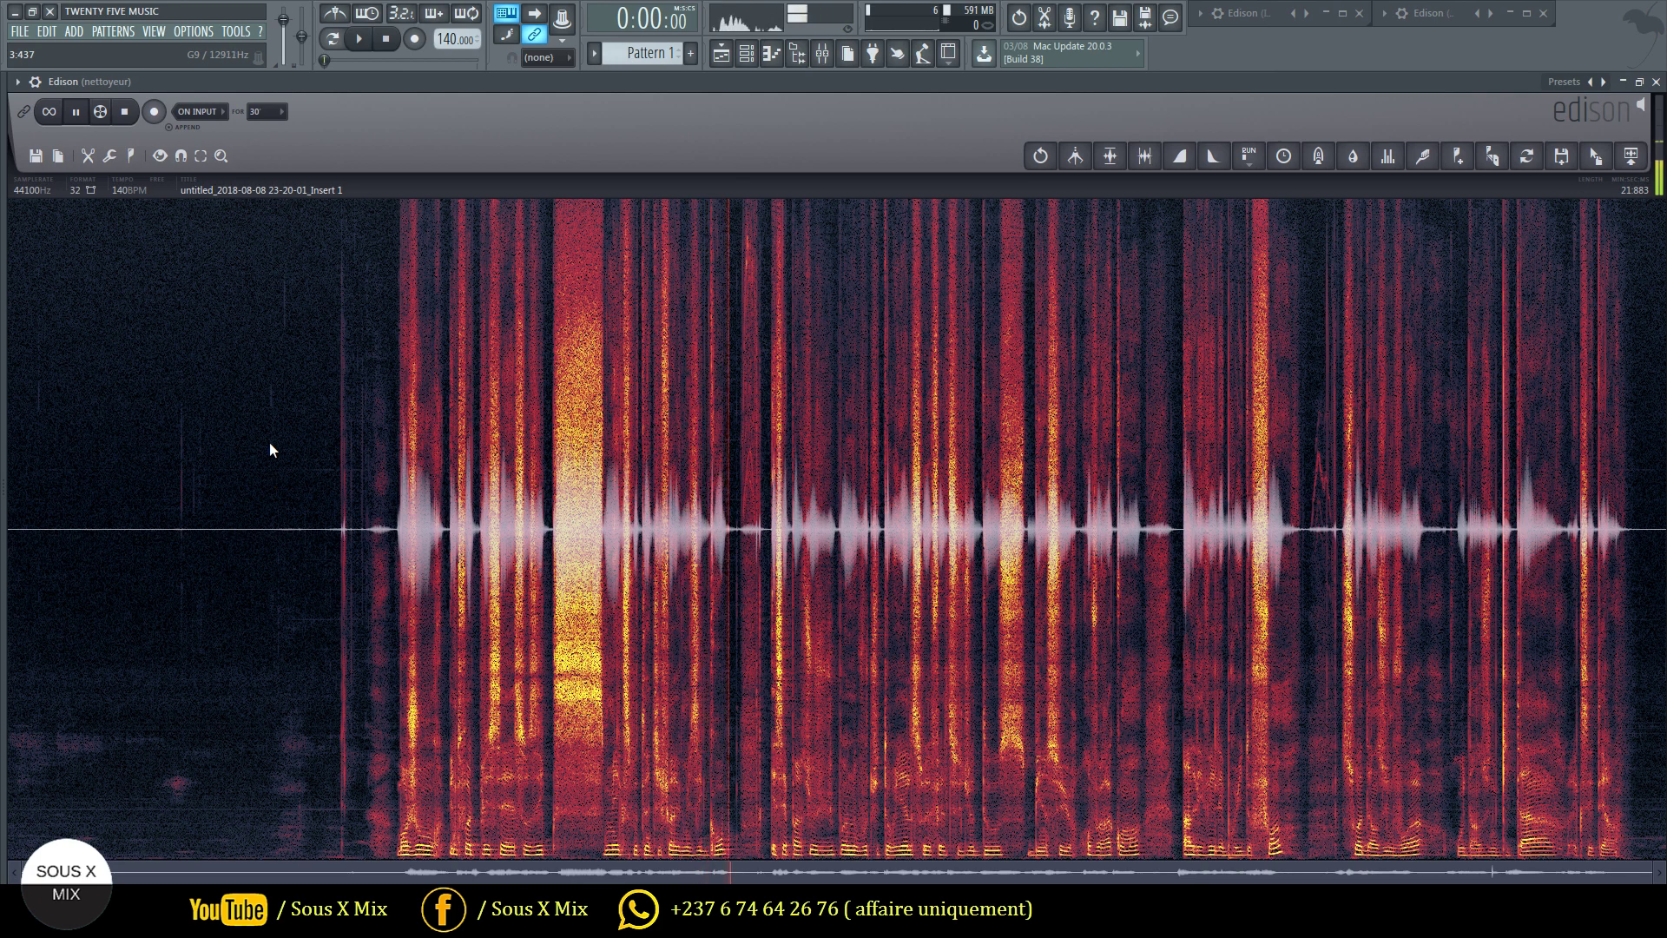
pyautogui.click(124, 111)
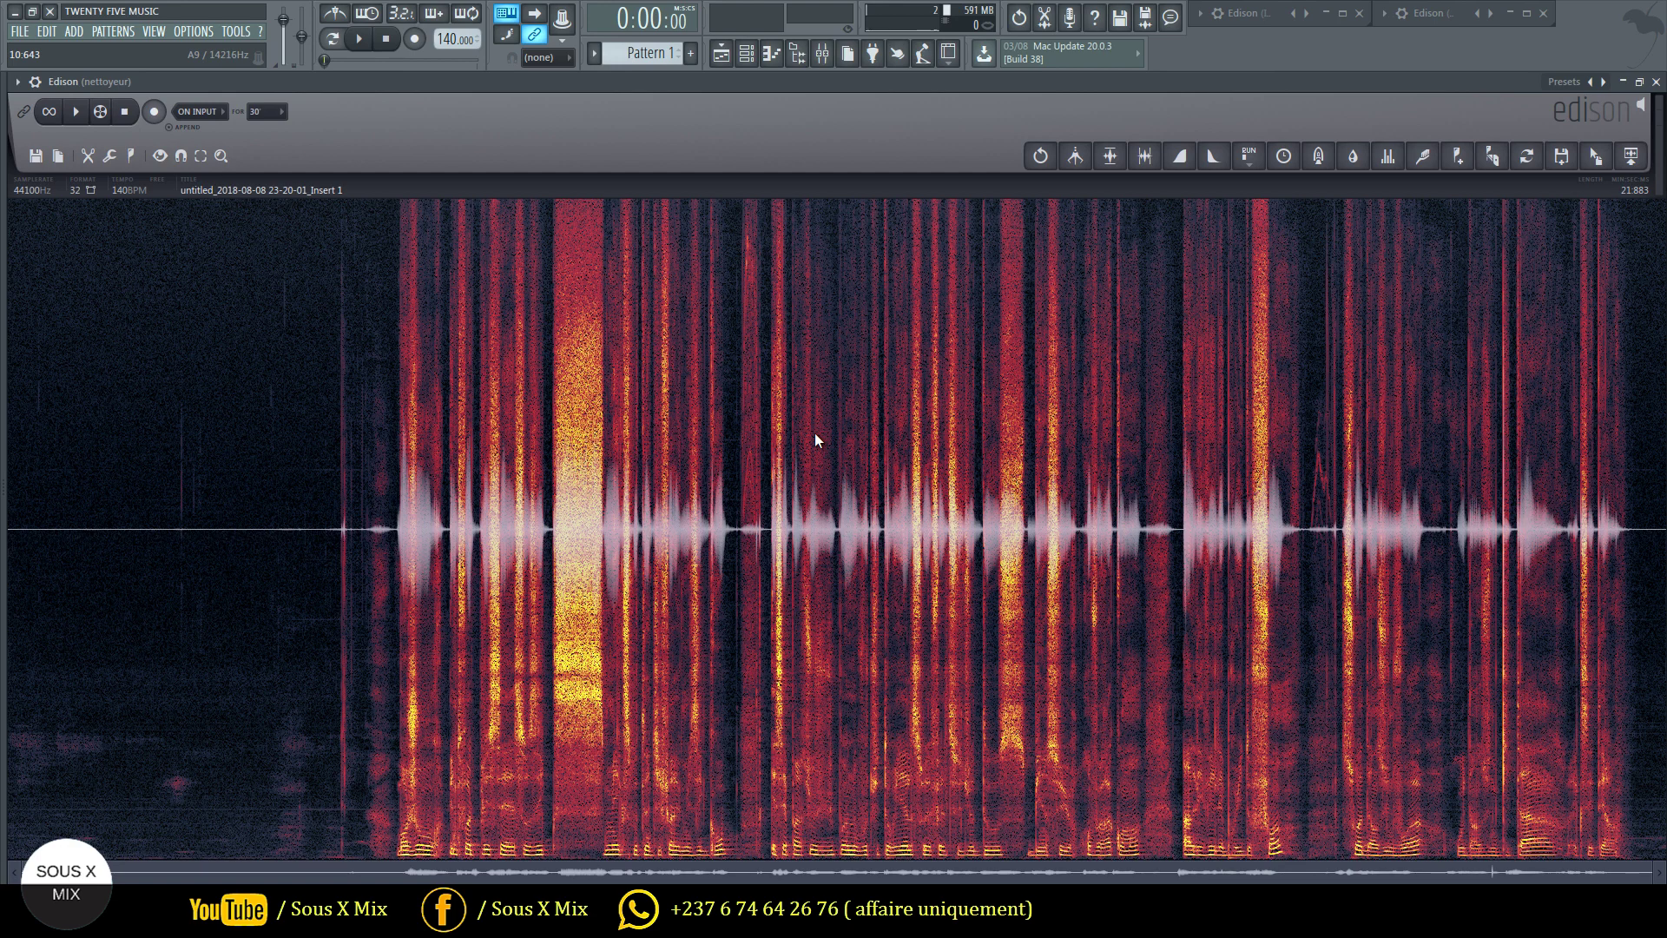
# Restore Edison to a smaller window, select the entire cleaned recording, and resize the playlist and its tracks to show Track 2.
pyautogui.click(1640, 82)
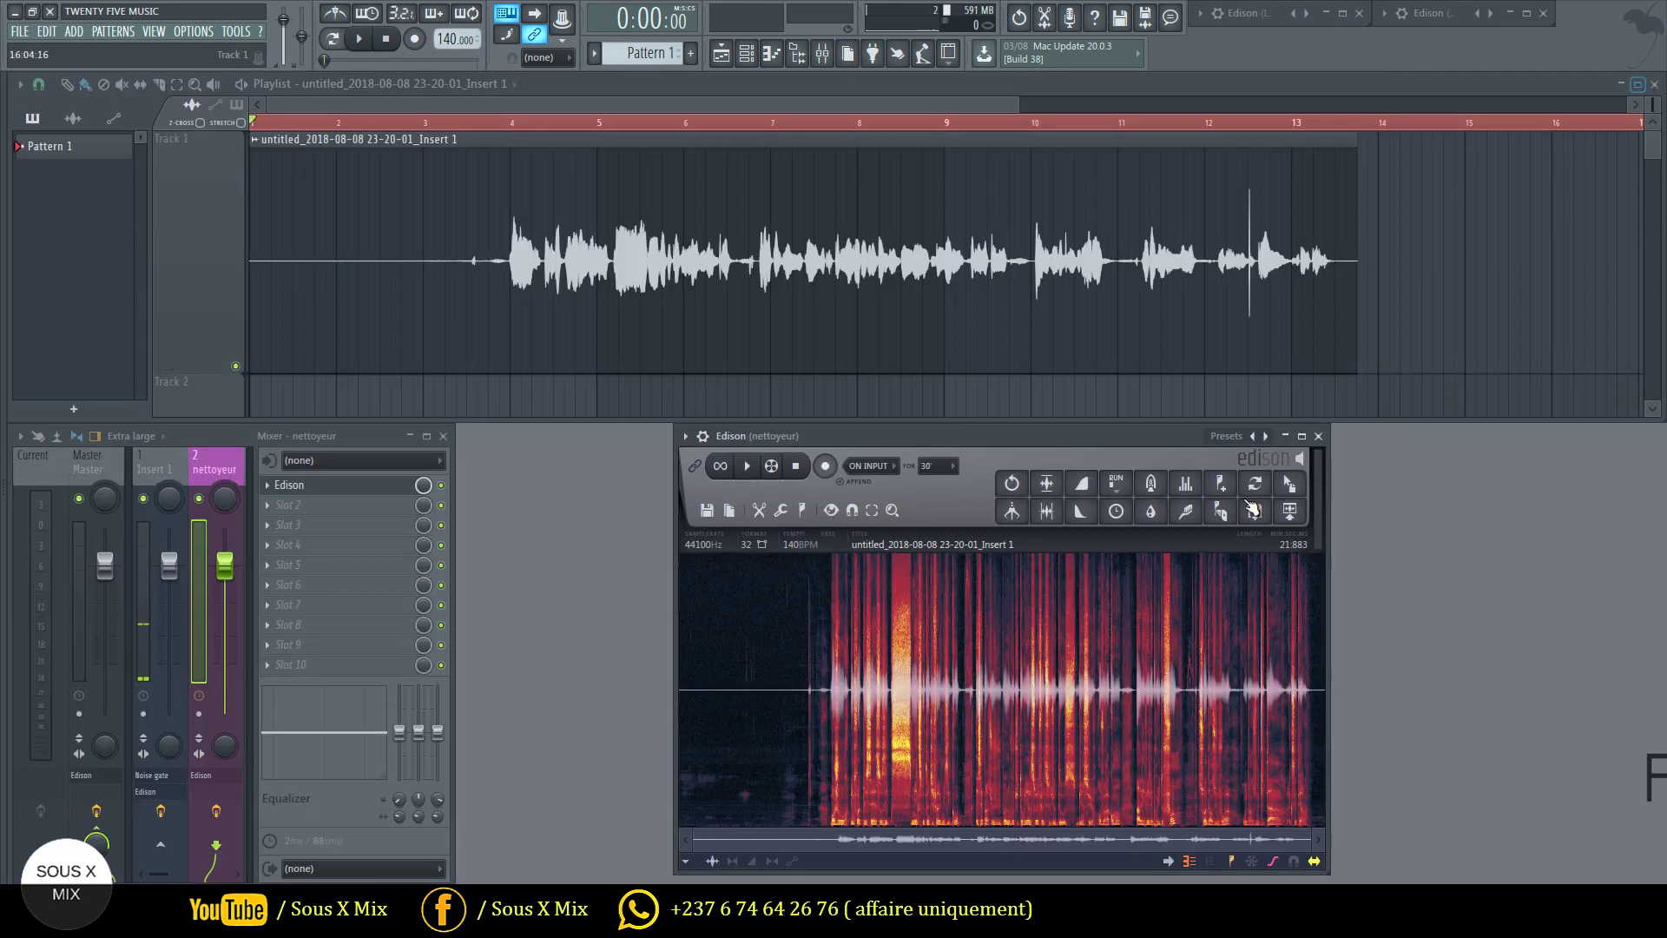
pyautogui.moveTo(1031, 445); pyautogui.dragTo(1033, 462)
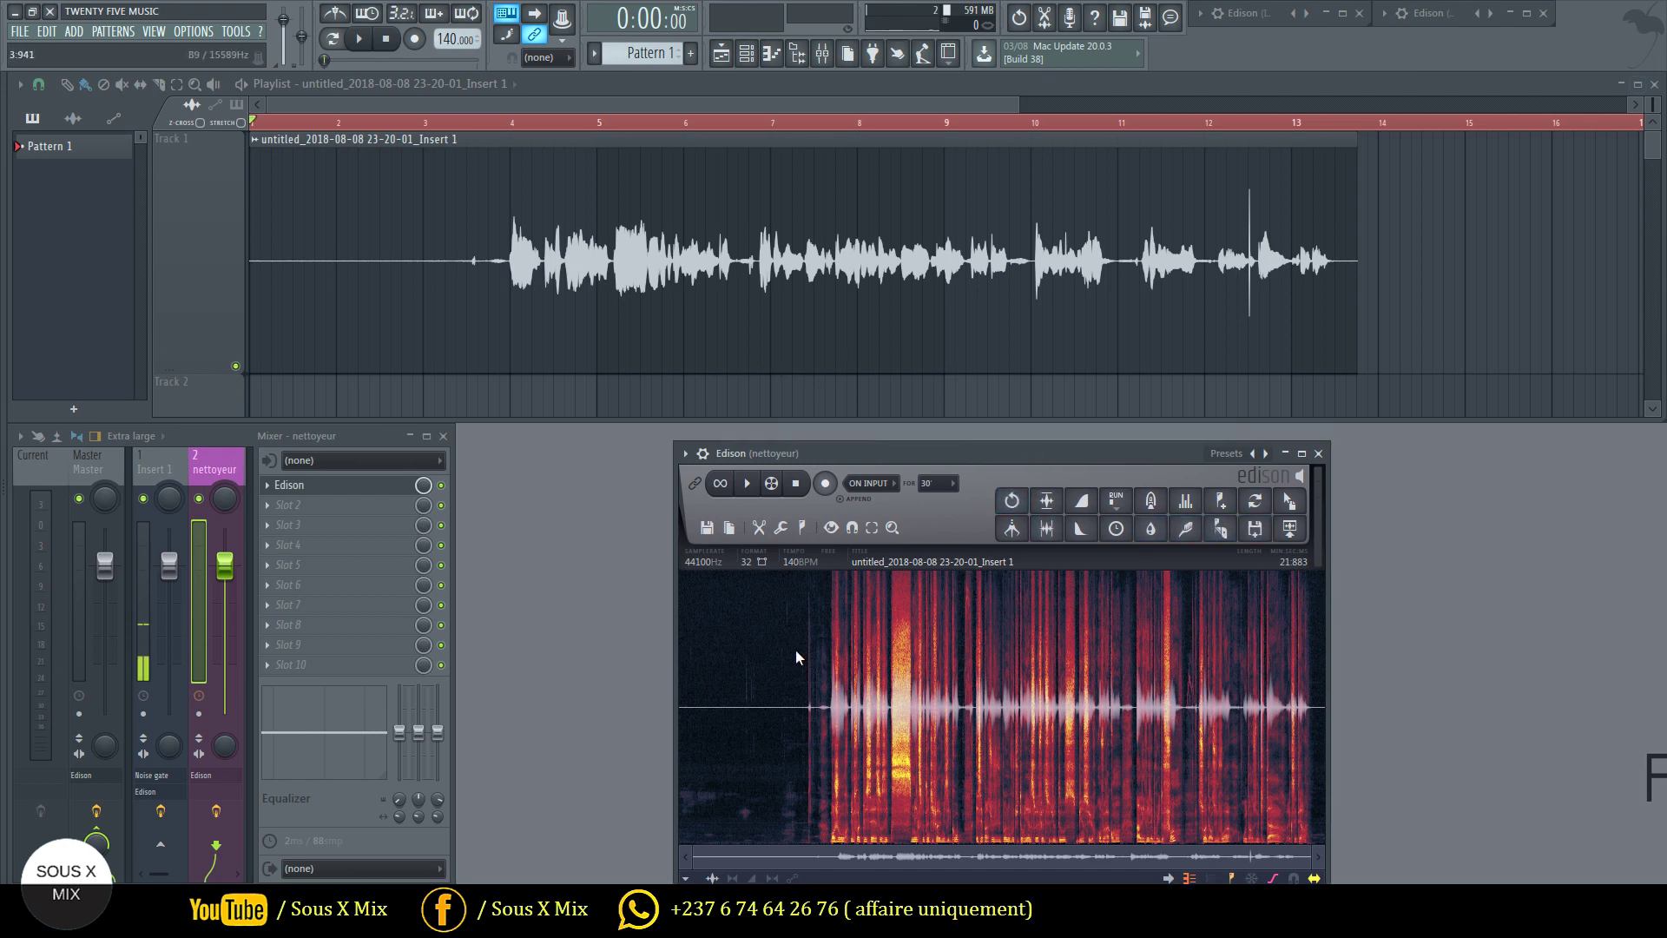
pyautogui.hotkey('ctrl', 'a')
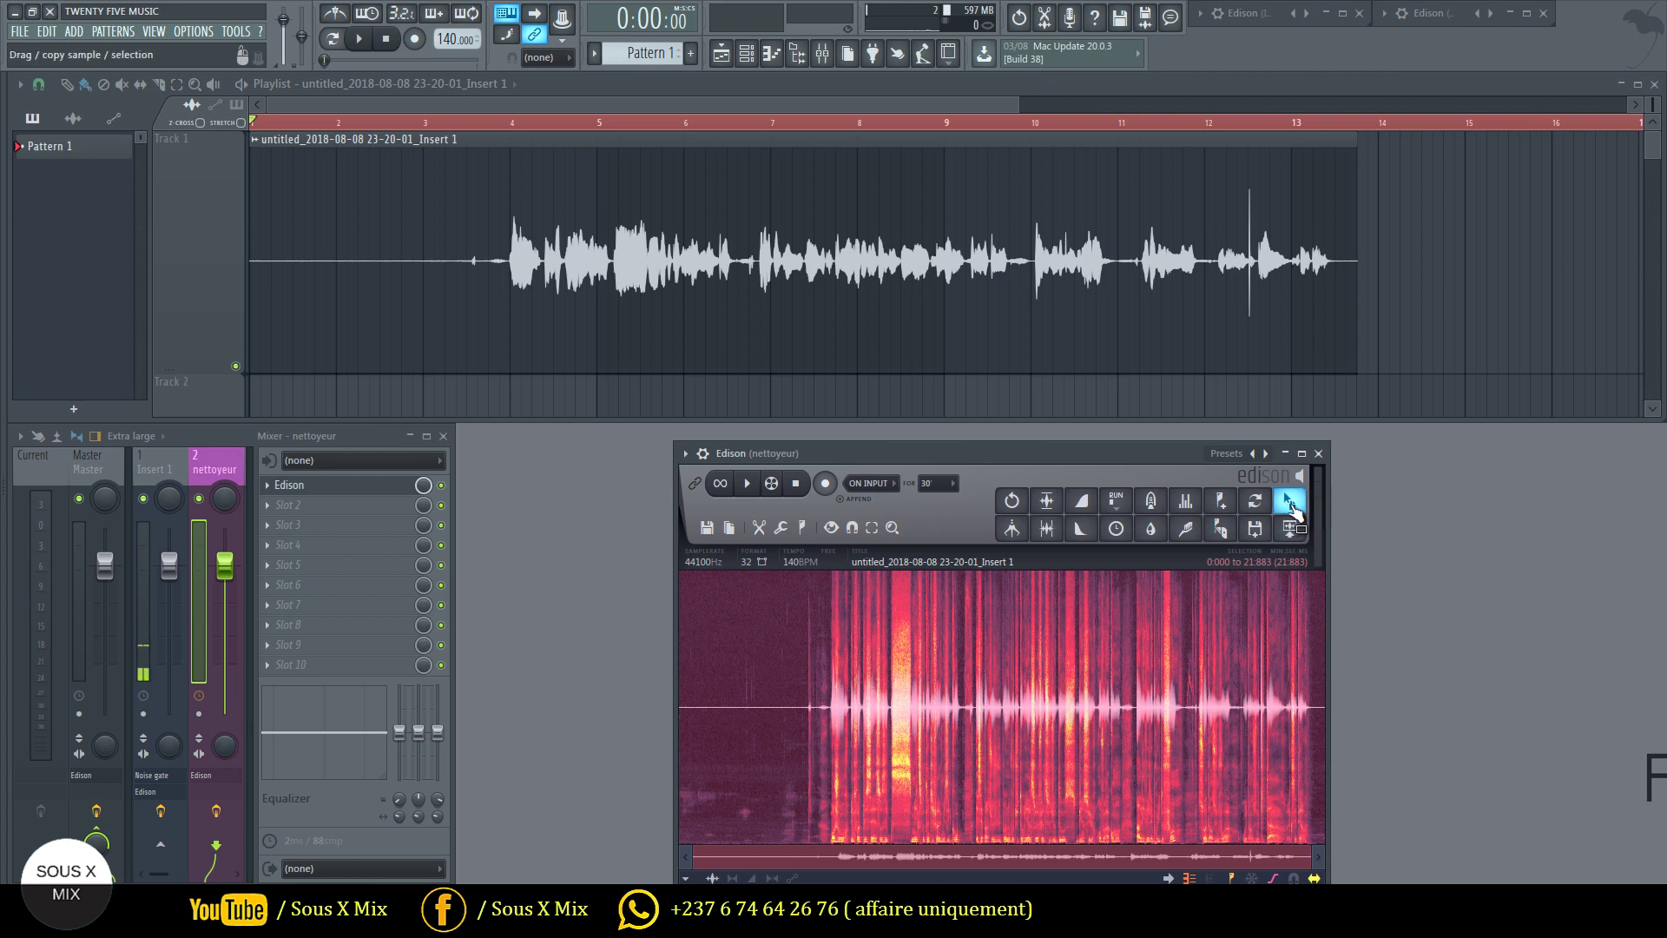
pyautogui.moveTo(1290, 420); pyautogui.dragTo(1287, 486)
pyautogui.click(956, 543)
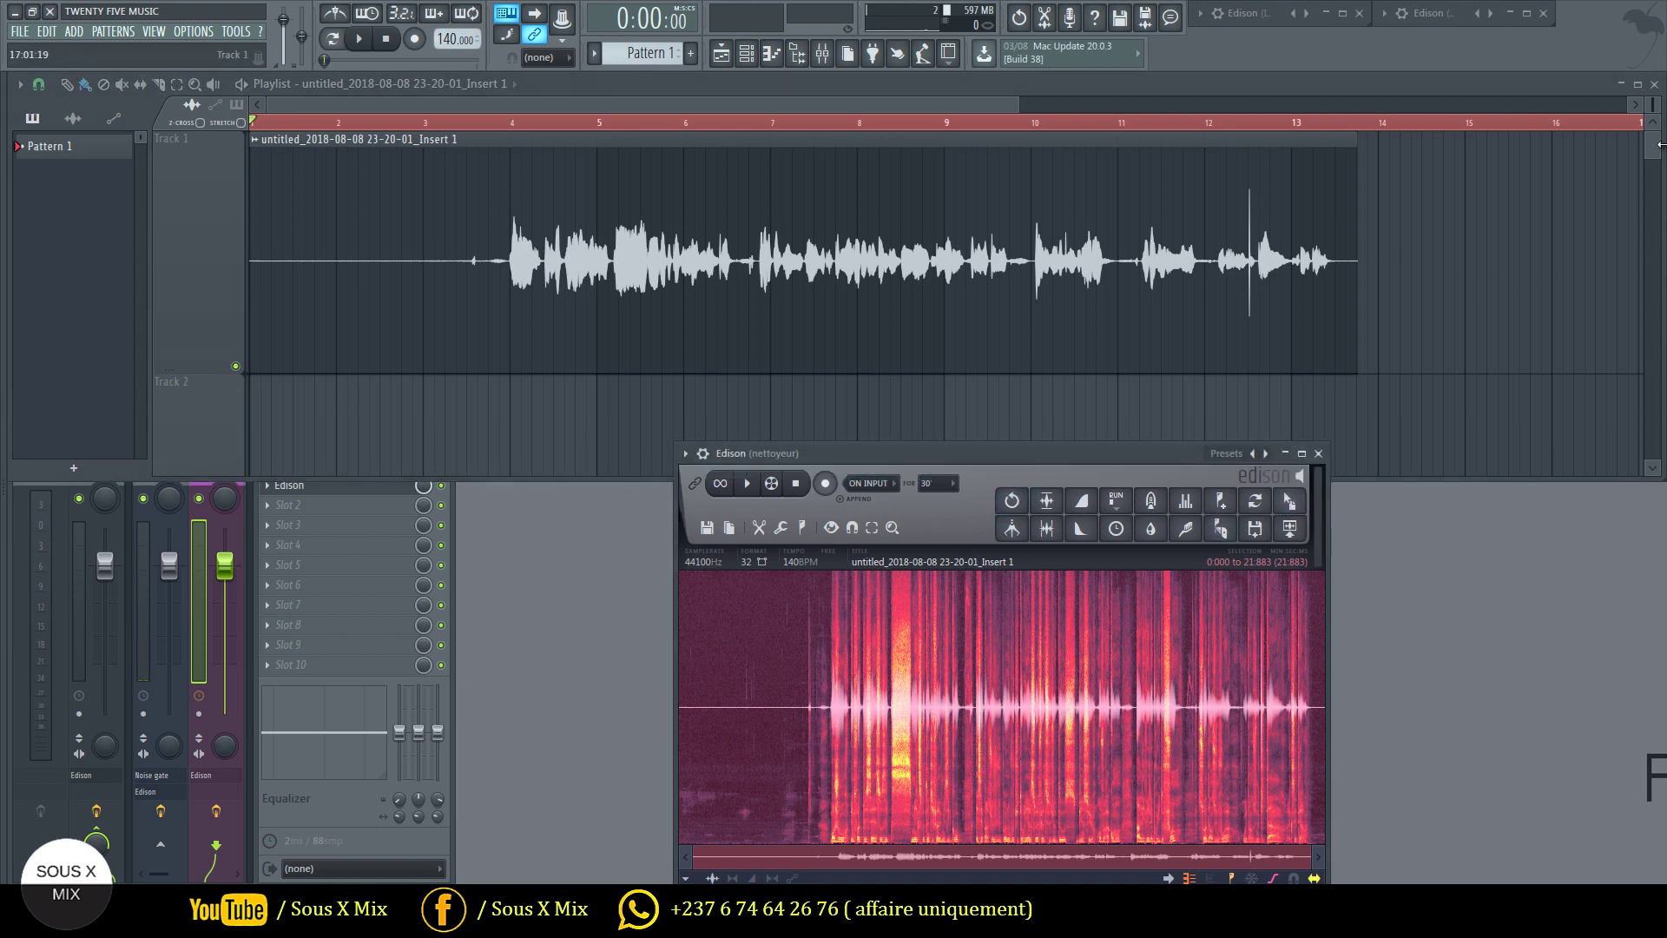
pyautogui.moveTo(1652, 105); pyautogui.dragTo(1652, 146)
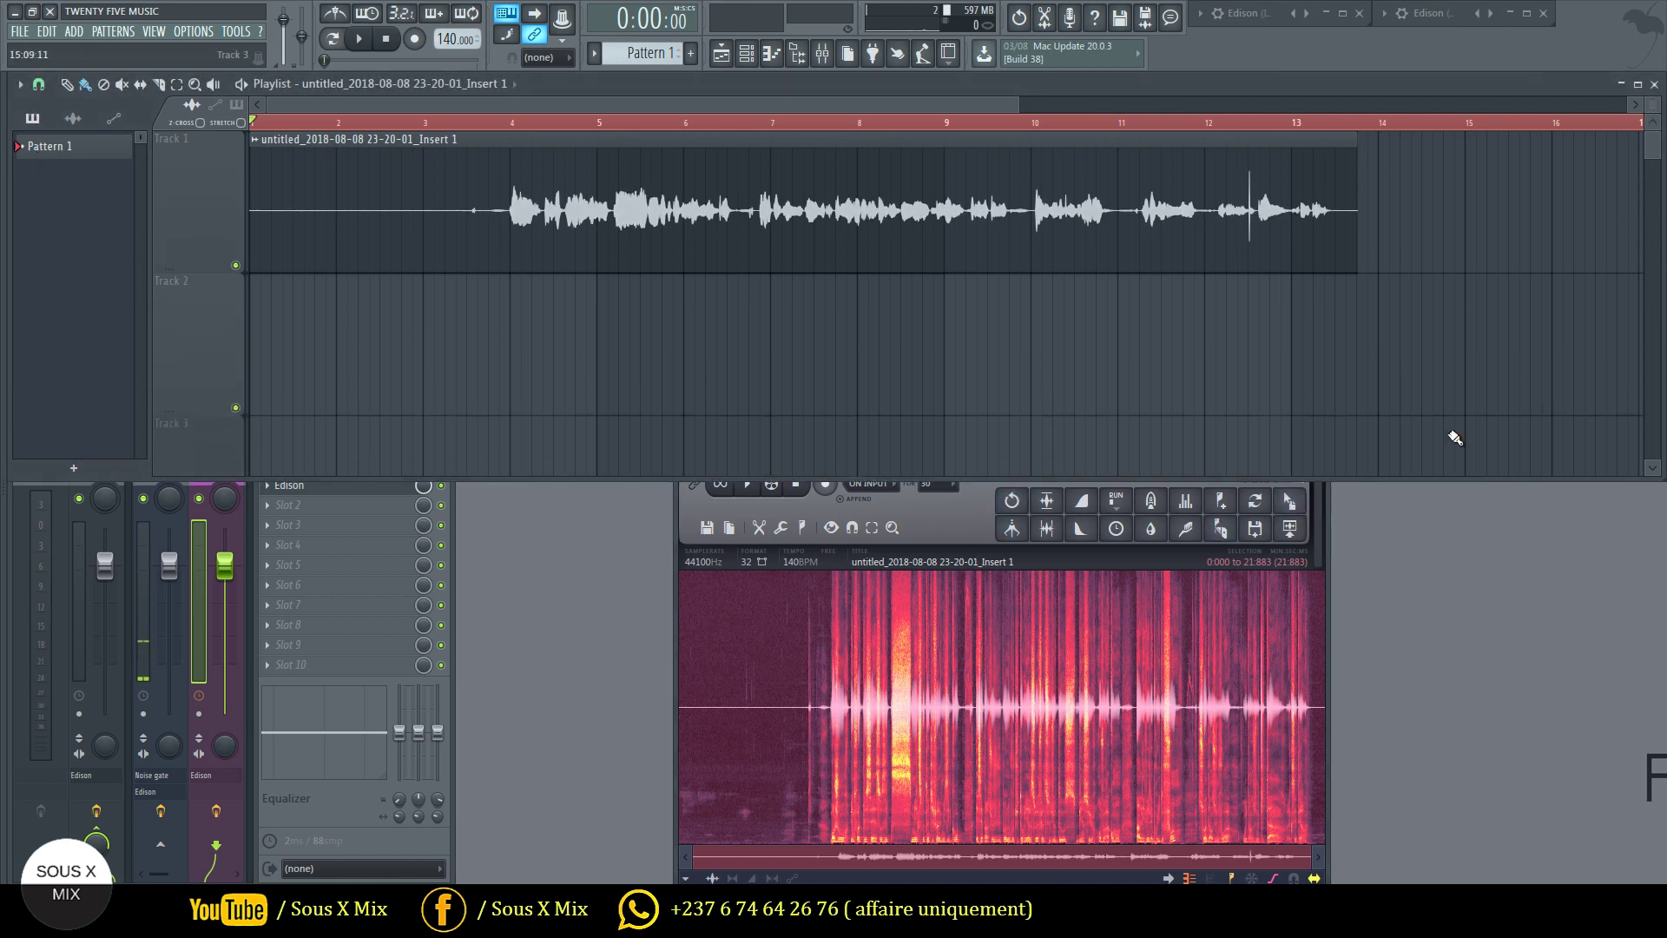
# Place the cleaned recording on playlist Track 2, aligned with the start of the Track 1 clip, and close Edison.
pyautogui.moveTo(1289, 502); pyautogui.dragTo(316, 321)
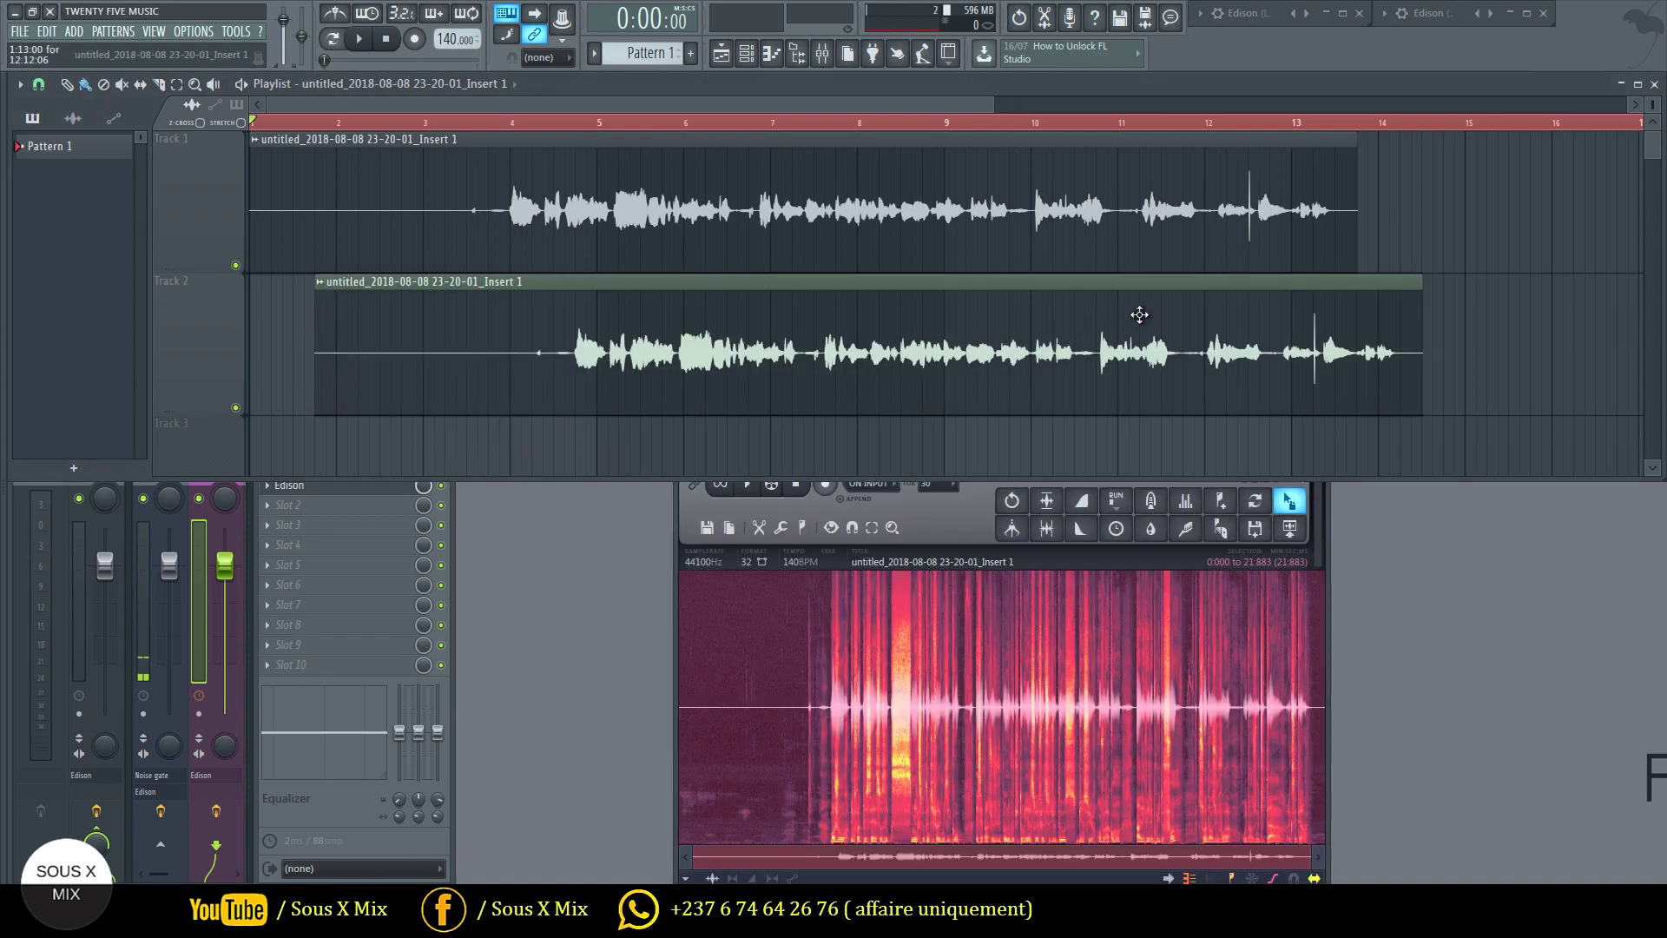
pyautogui.moveTo(1139, 314); pyautogui.dragTo(785, 316)
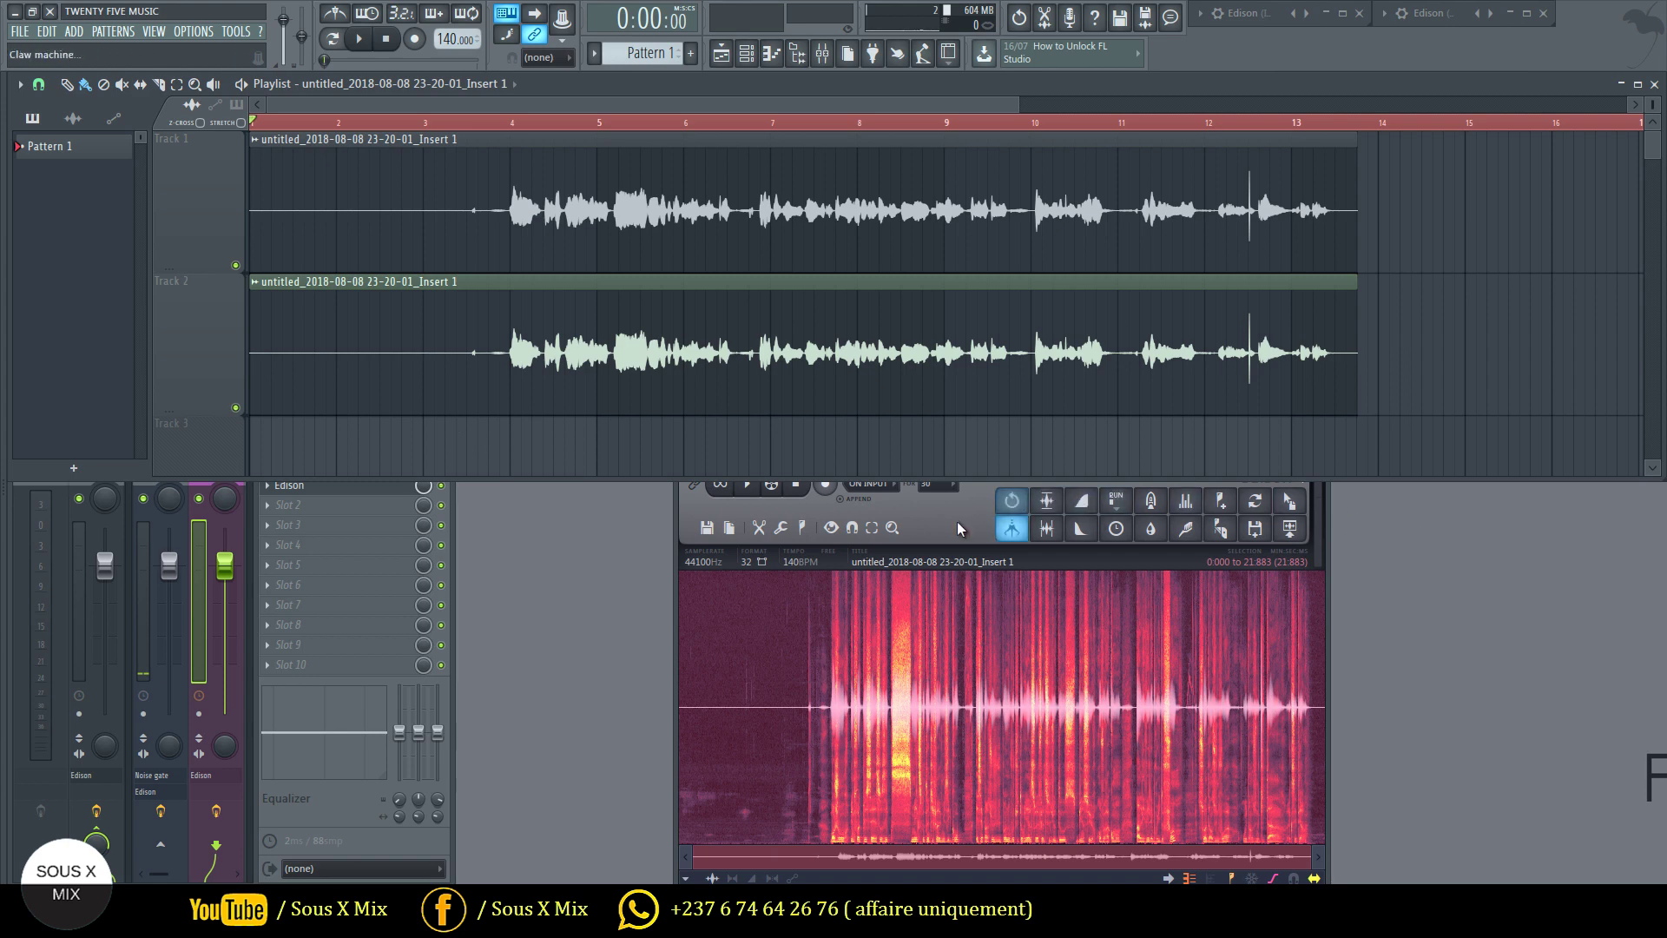
pyautogui.click(1321, 453)
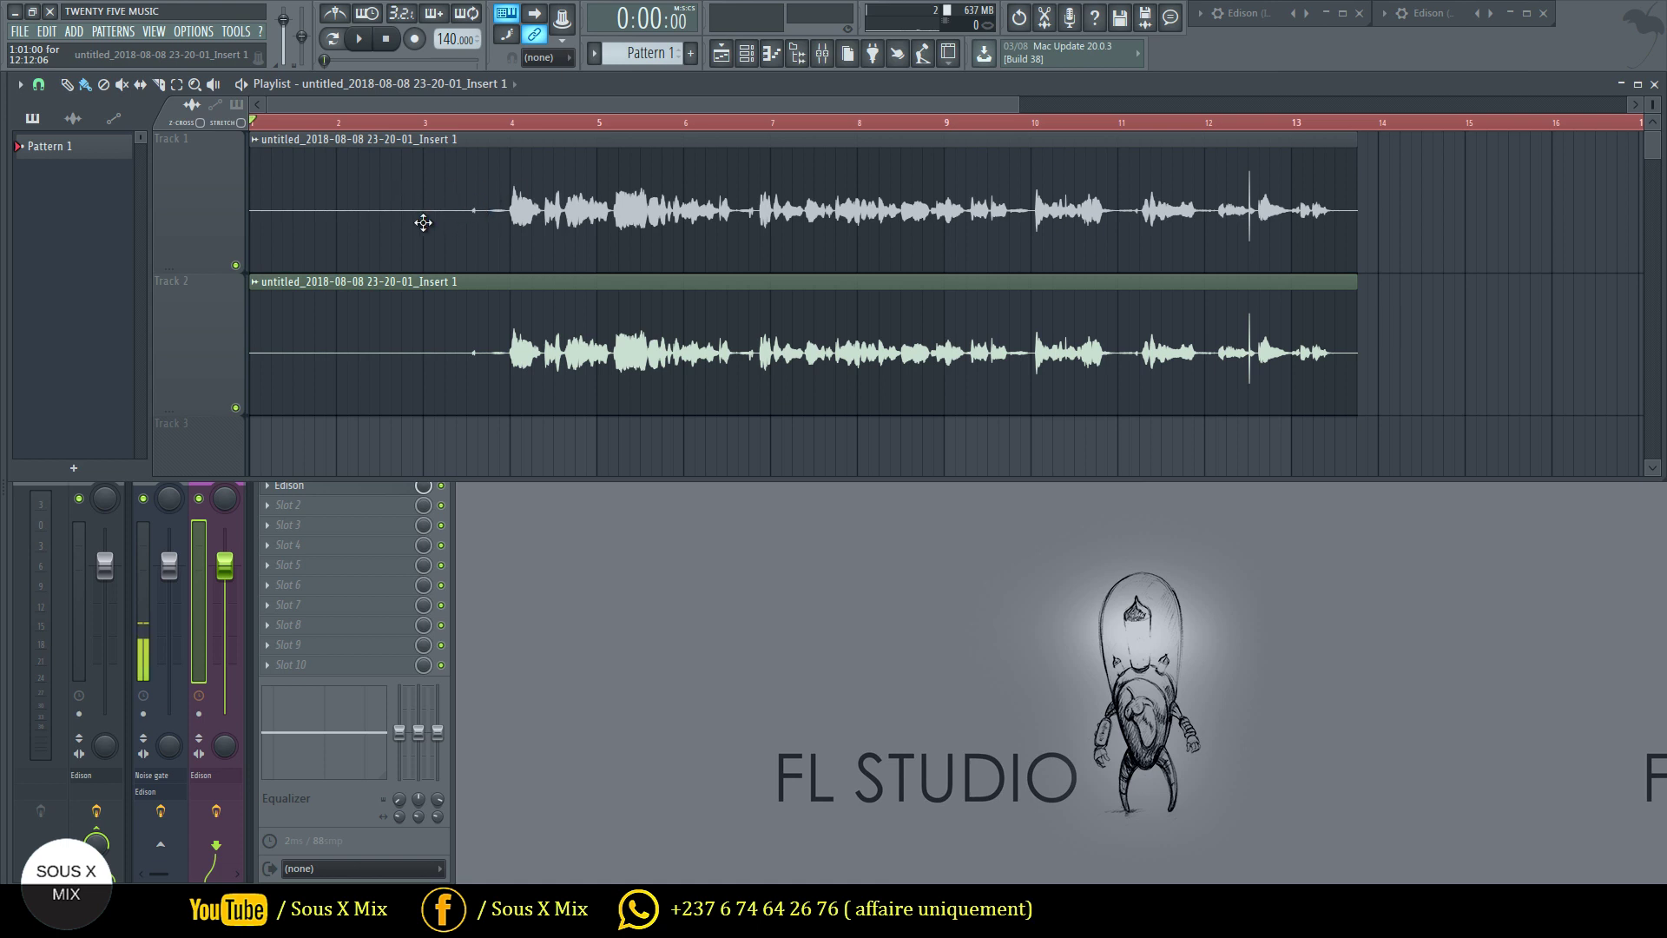
# Rename the original audio clip on Track 1 as "voix avec bruit".
pyautogui.click(255, 139)
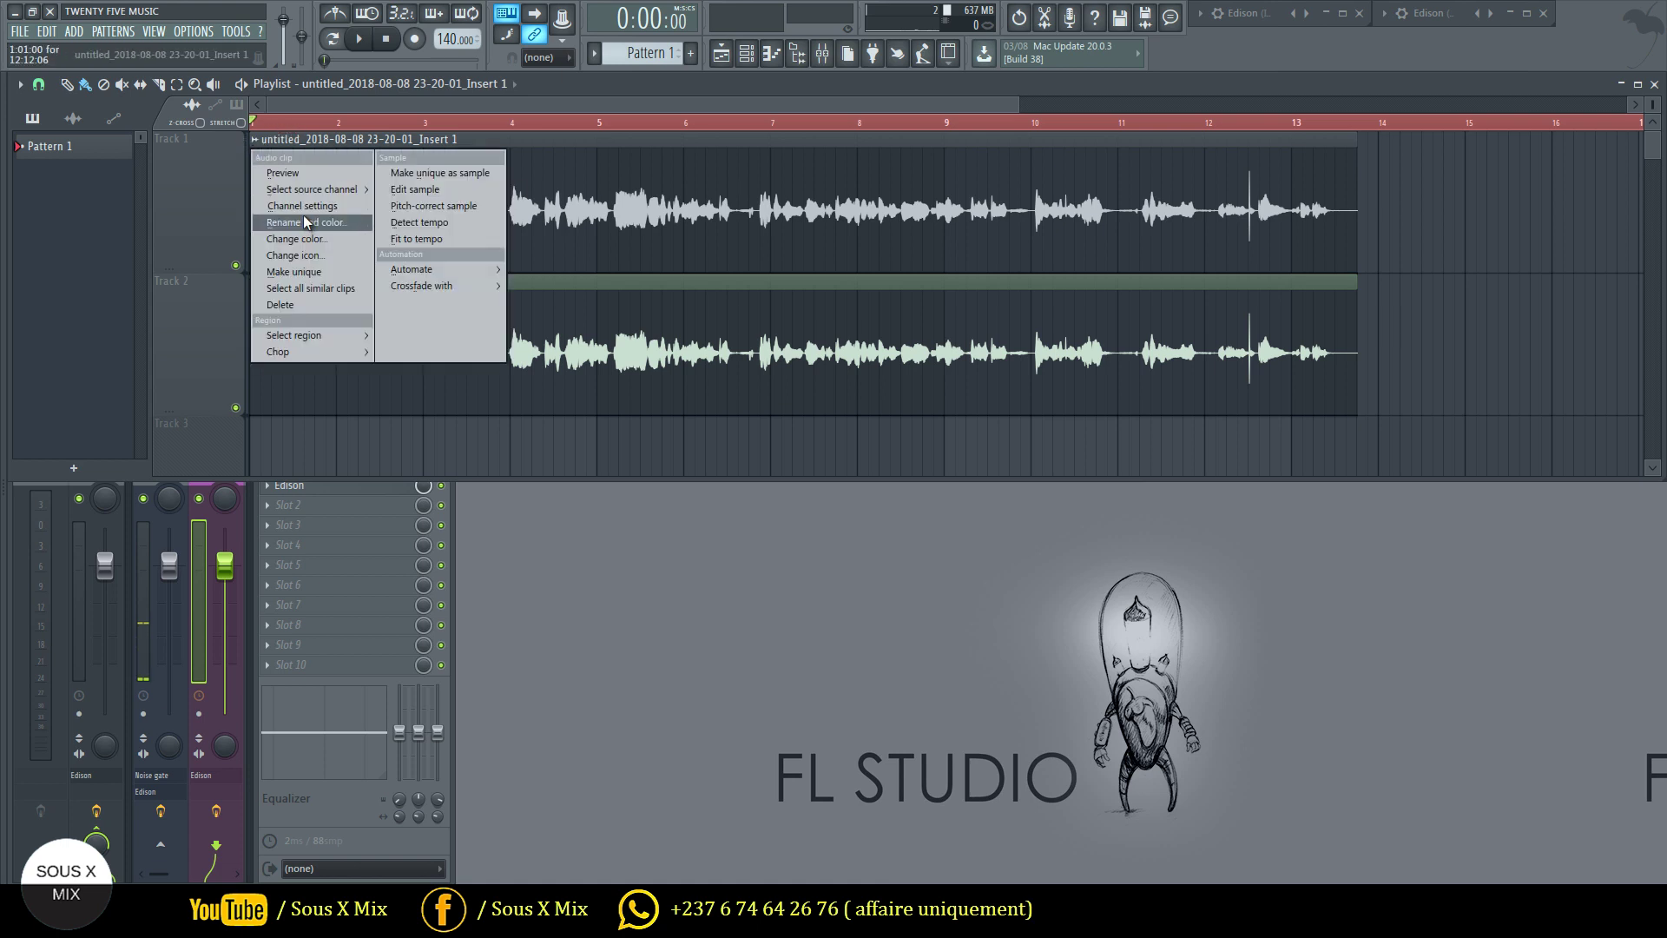
pyautogui.click(303, 223)
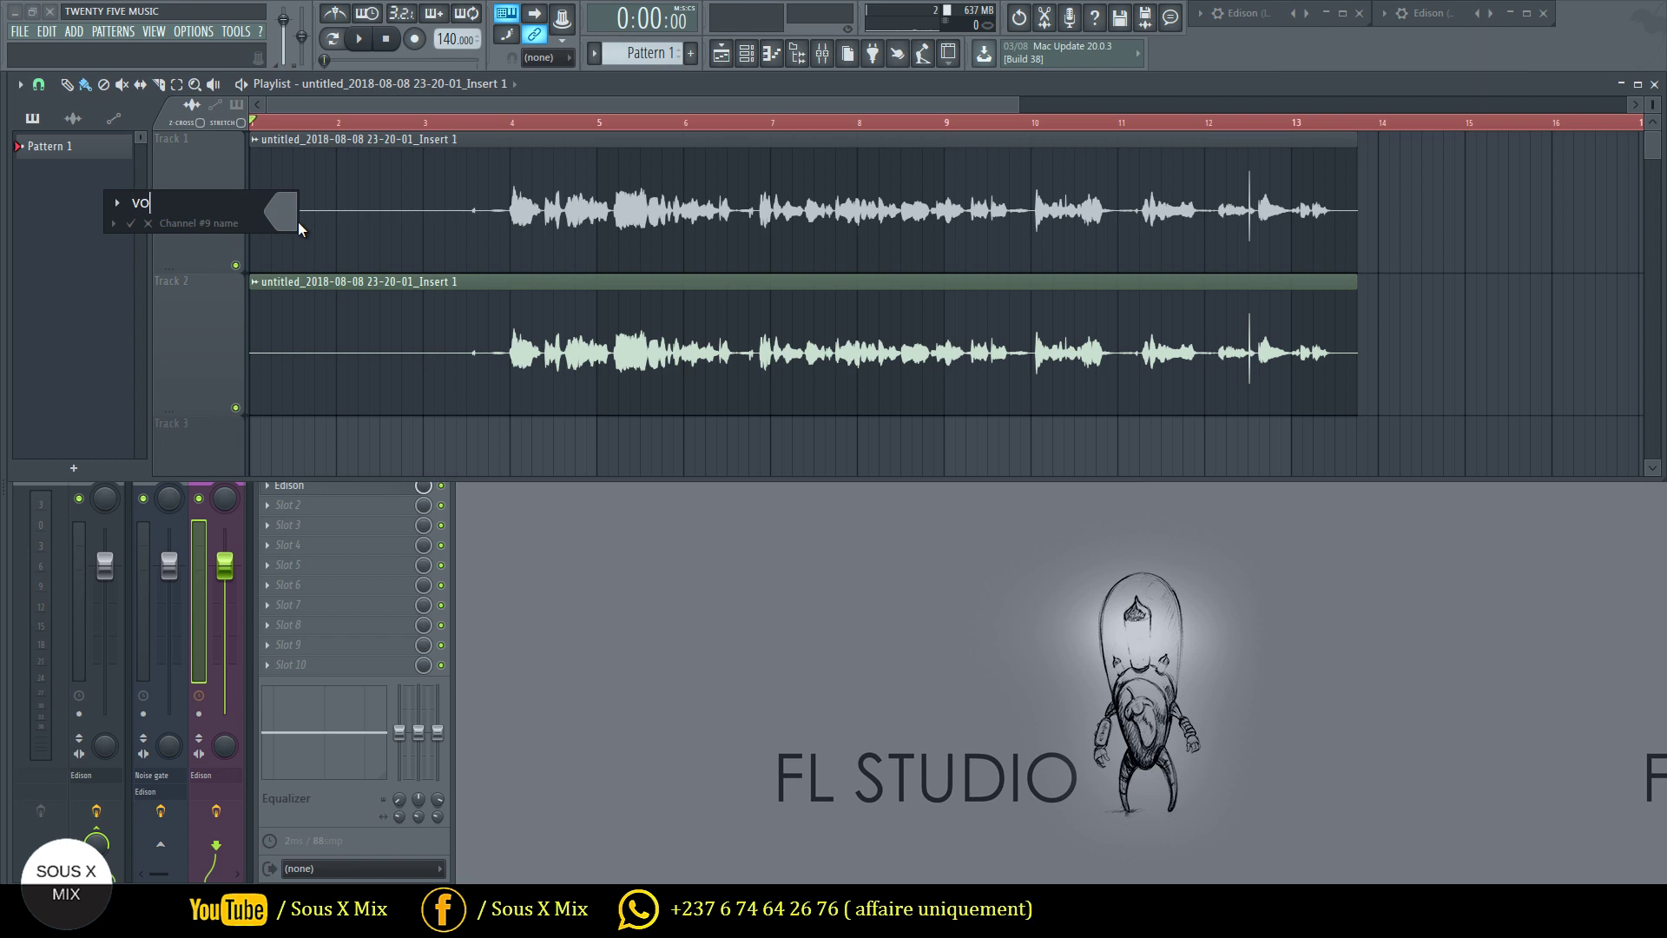
pyautogui.write('voix avec')
pyautogui.write('it')
pyautogui.press('Return')
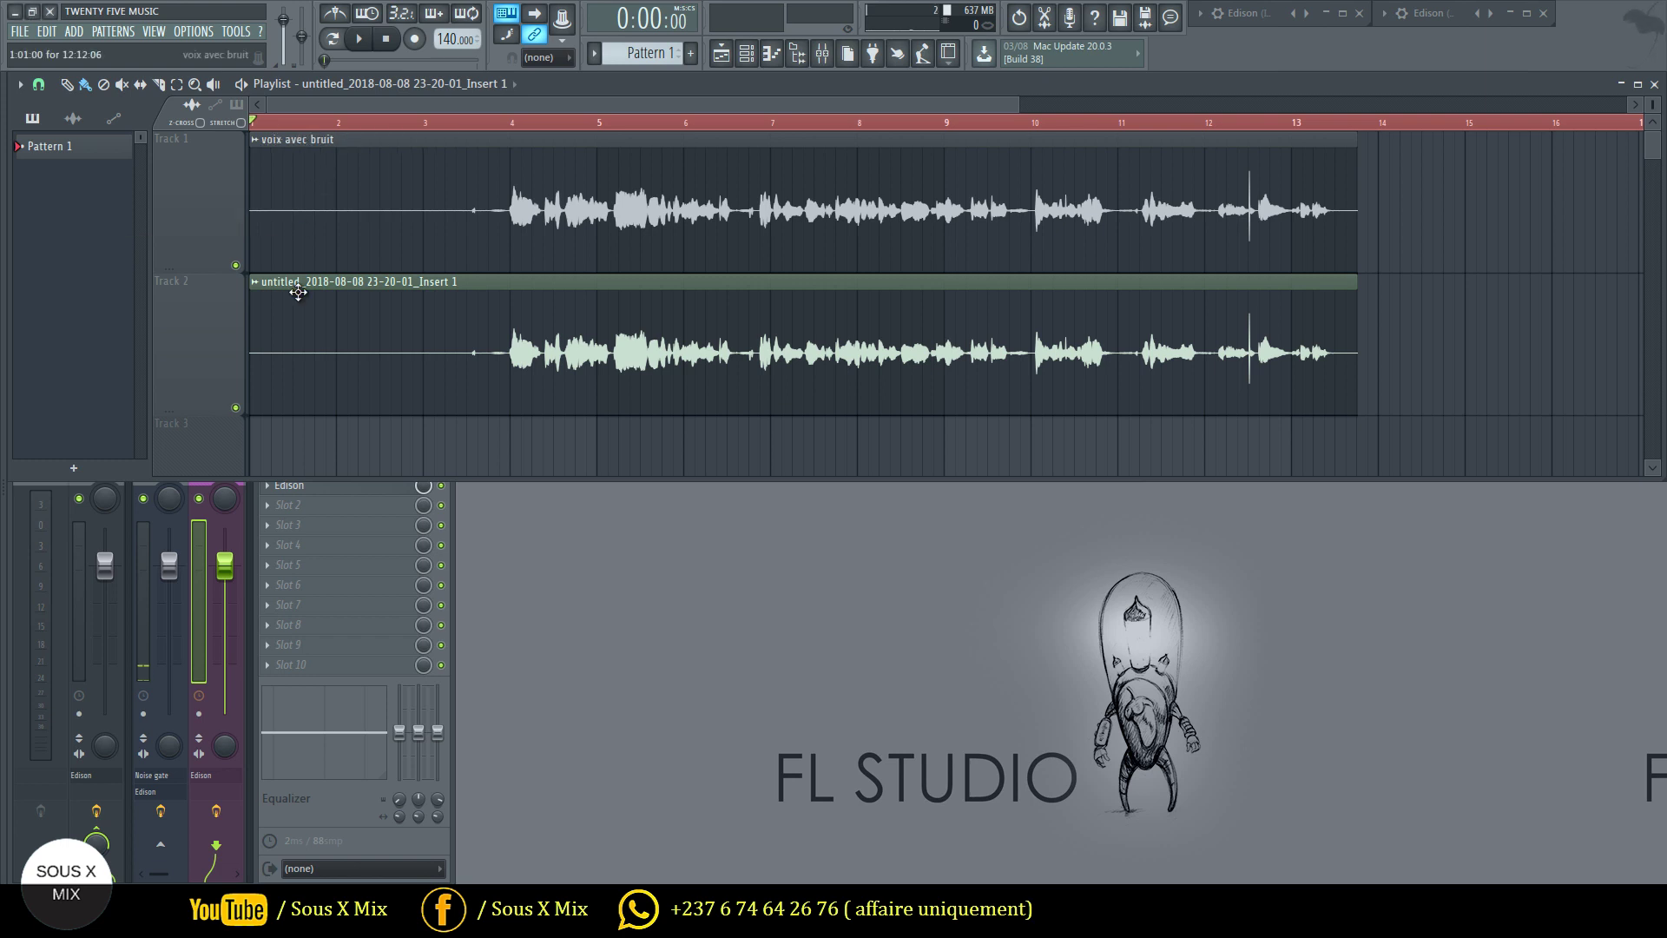
# Rename the cleaned audio clip on Track 2 as "voix propre".
pyautogui.click(257, 283)
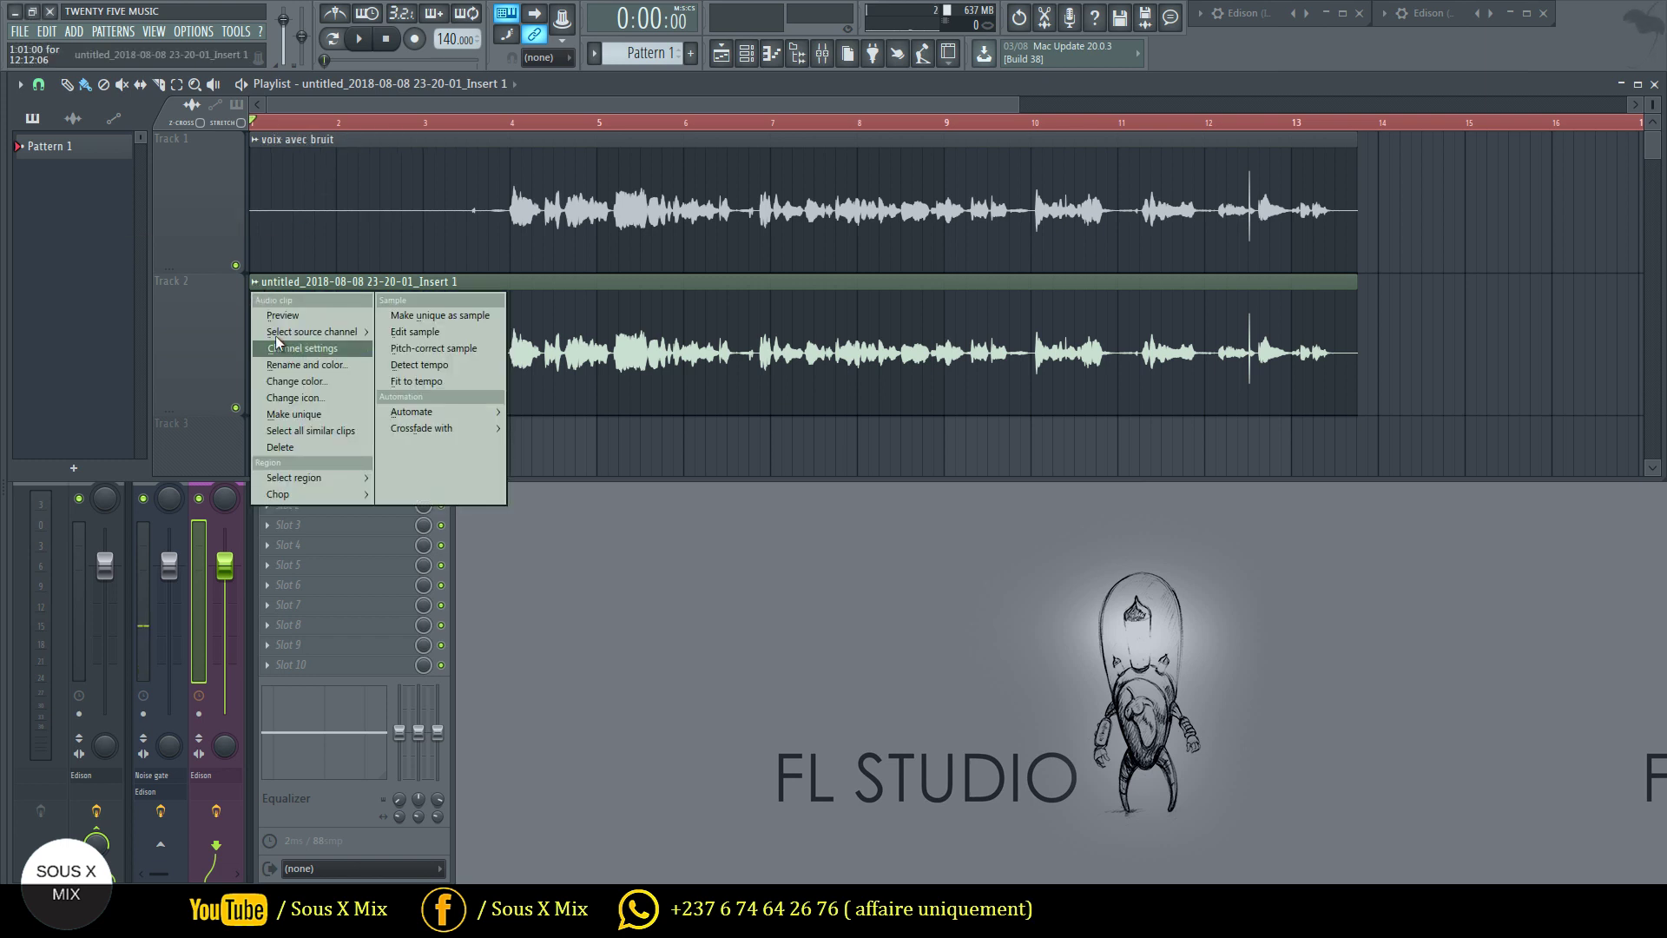
pyautogui.click(289, 364)
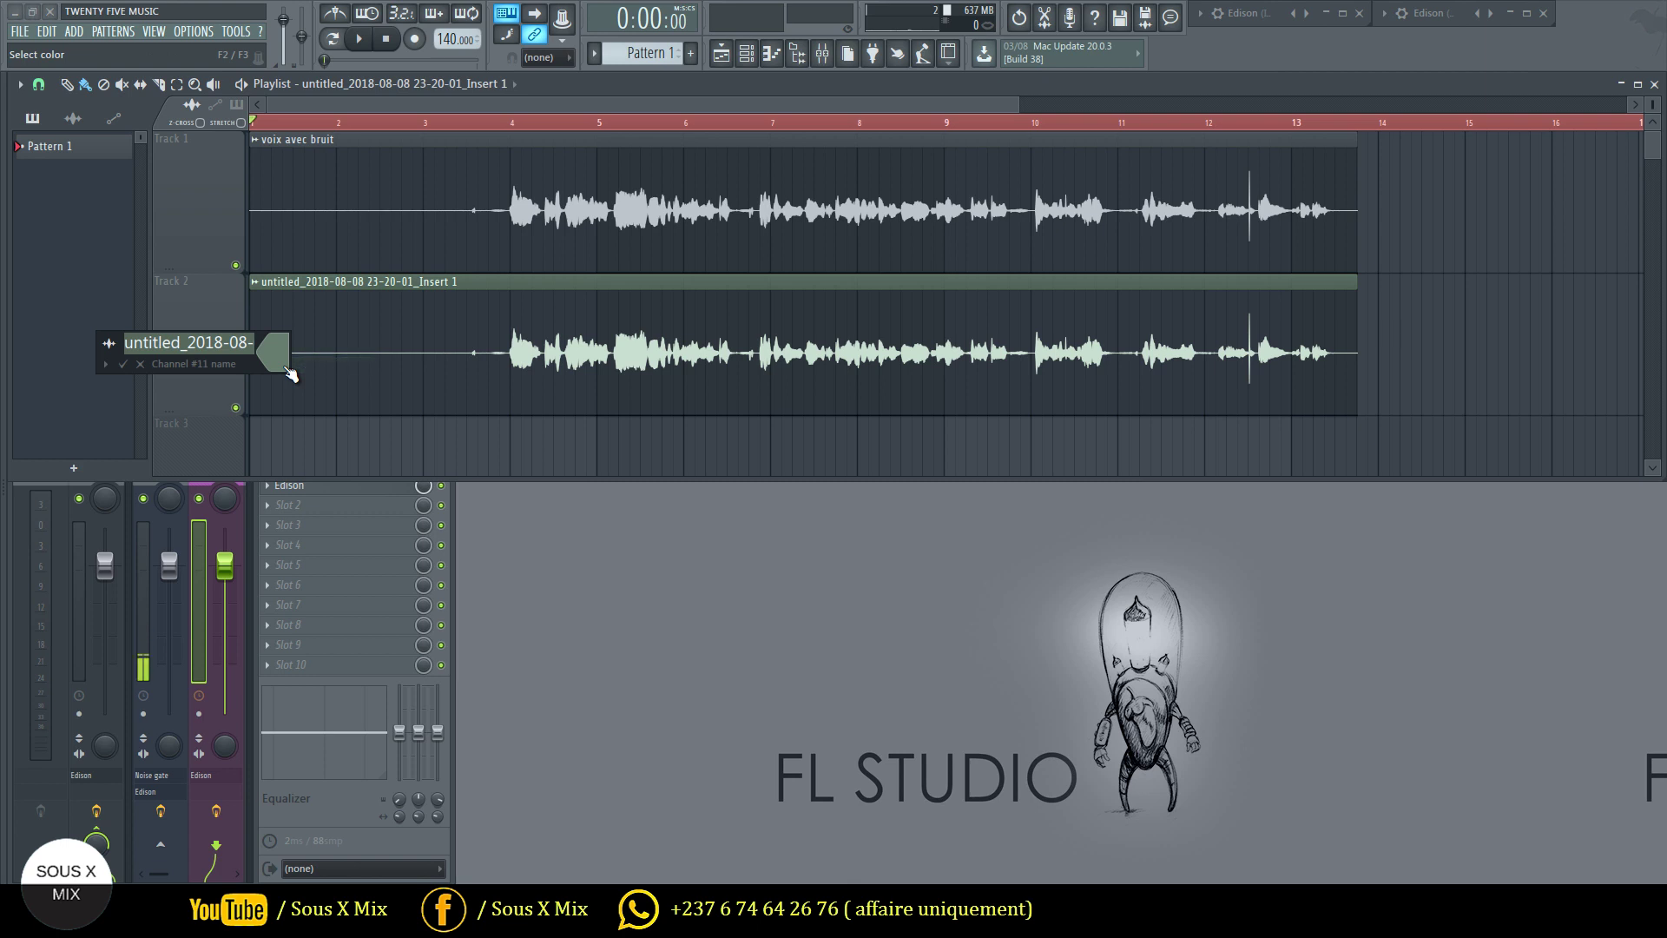
pyautogui.write('V')
pyautogui.write('oix propre')
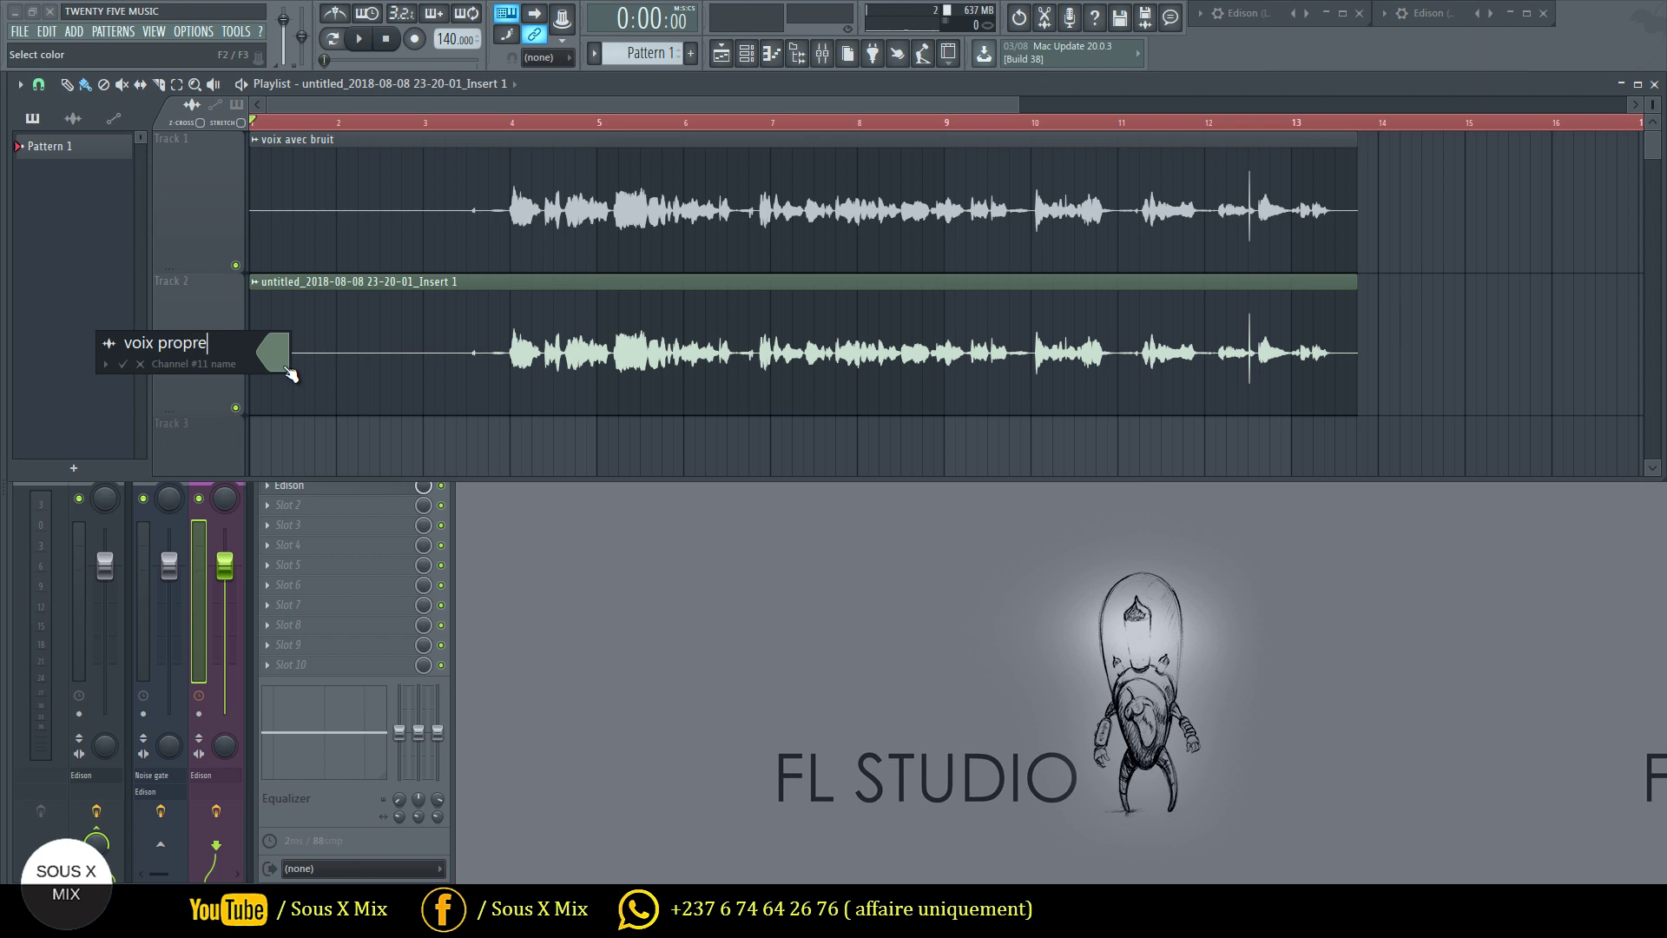
pyautogui.press('Return')
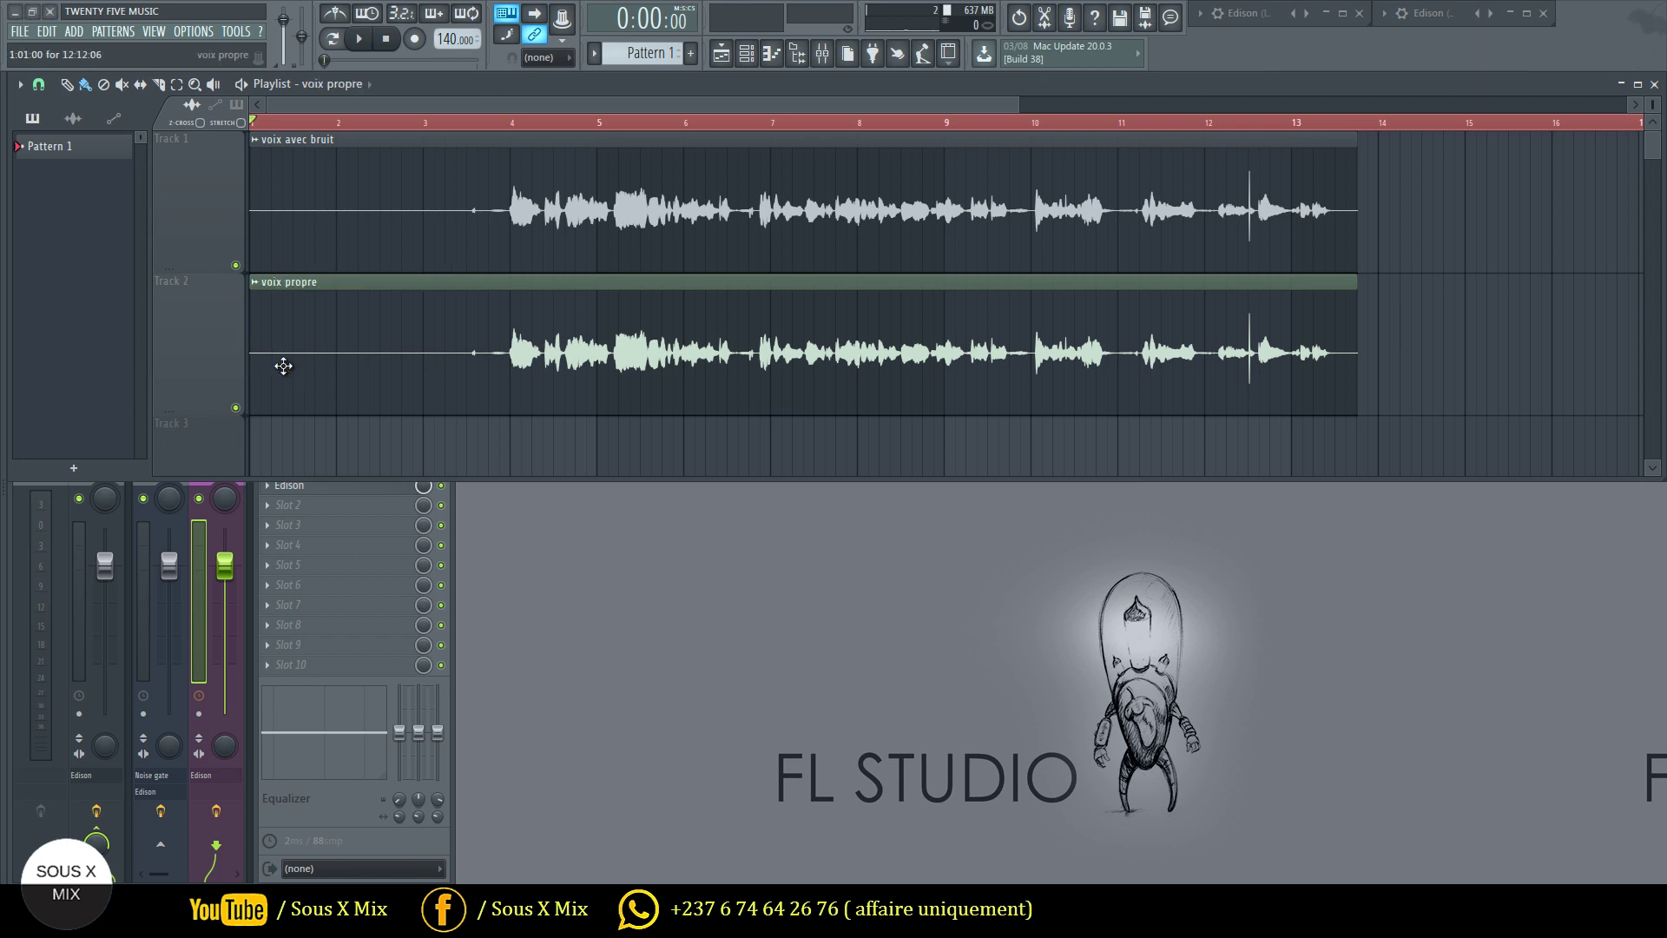
# Solo Track 1 and play the start of the noisy "voix avec bruit" clip.
pyautogui.rightClick(236, 266)
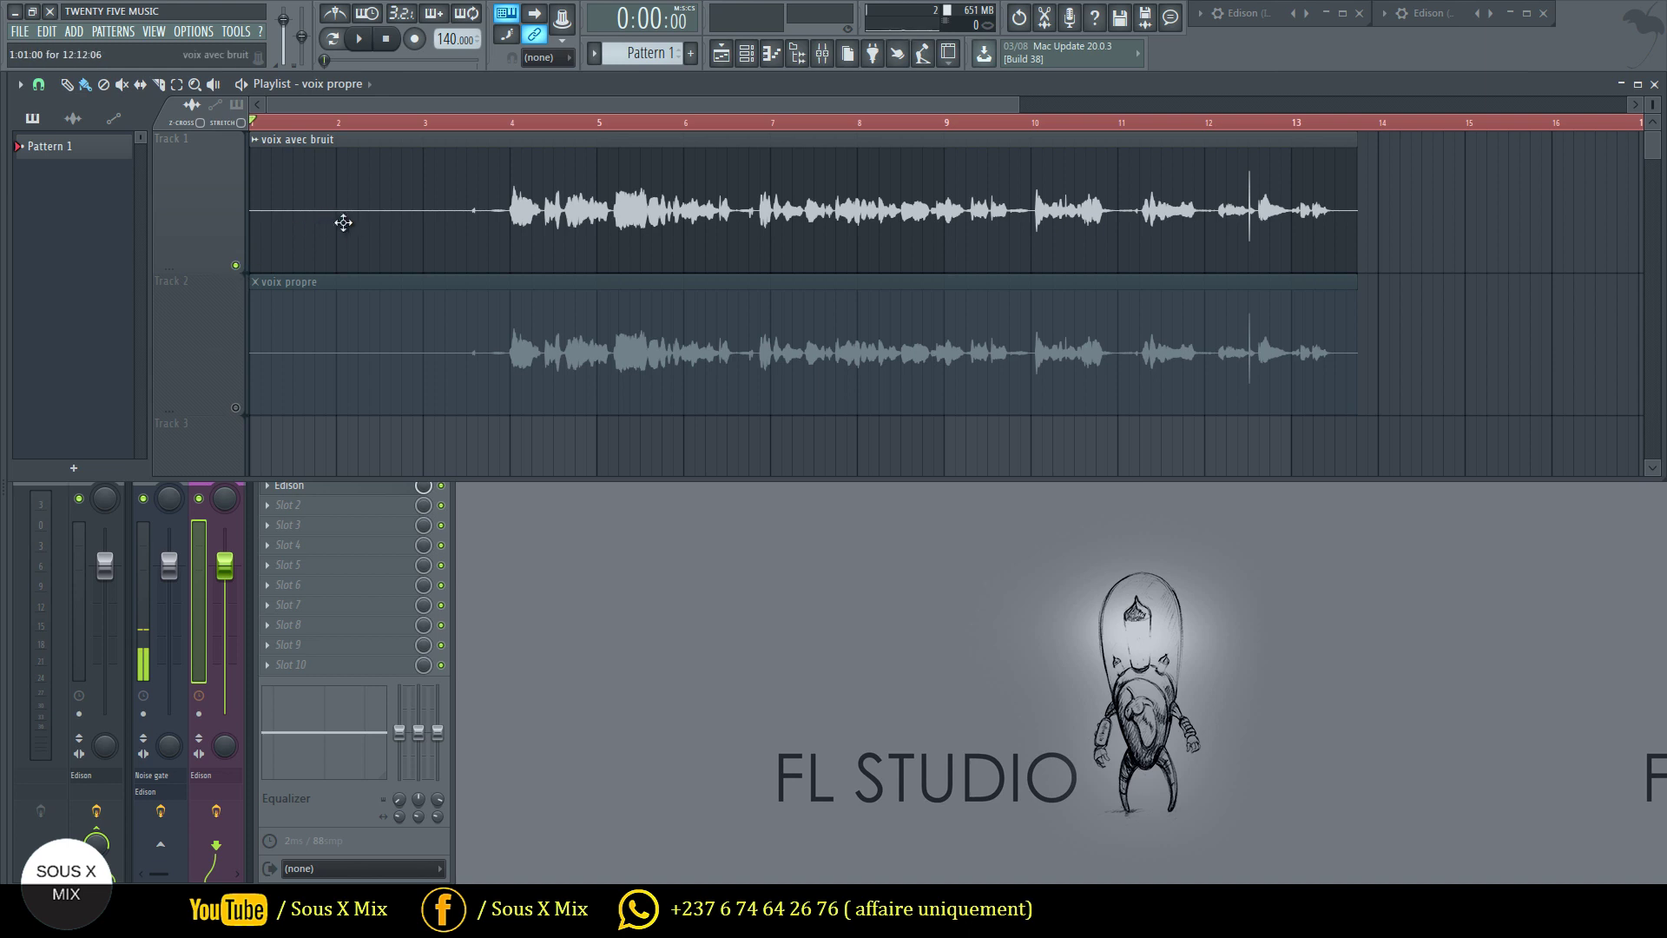
pyautogui.press('space')
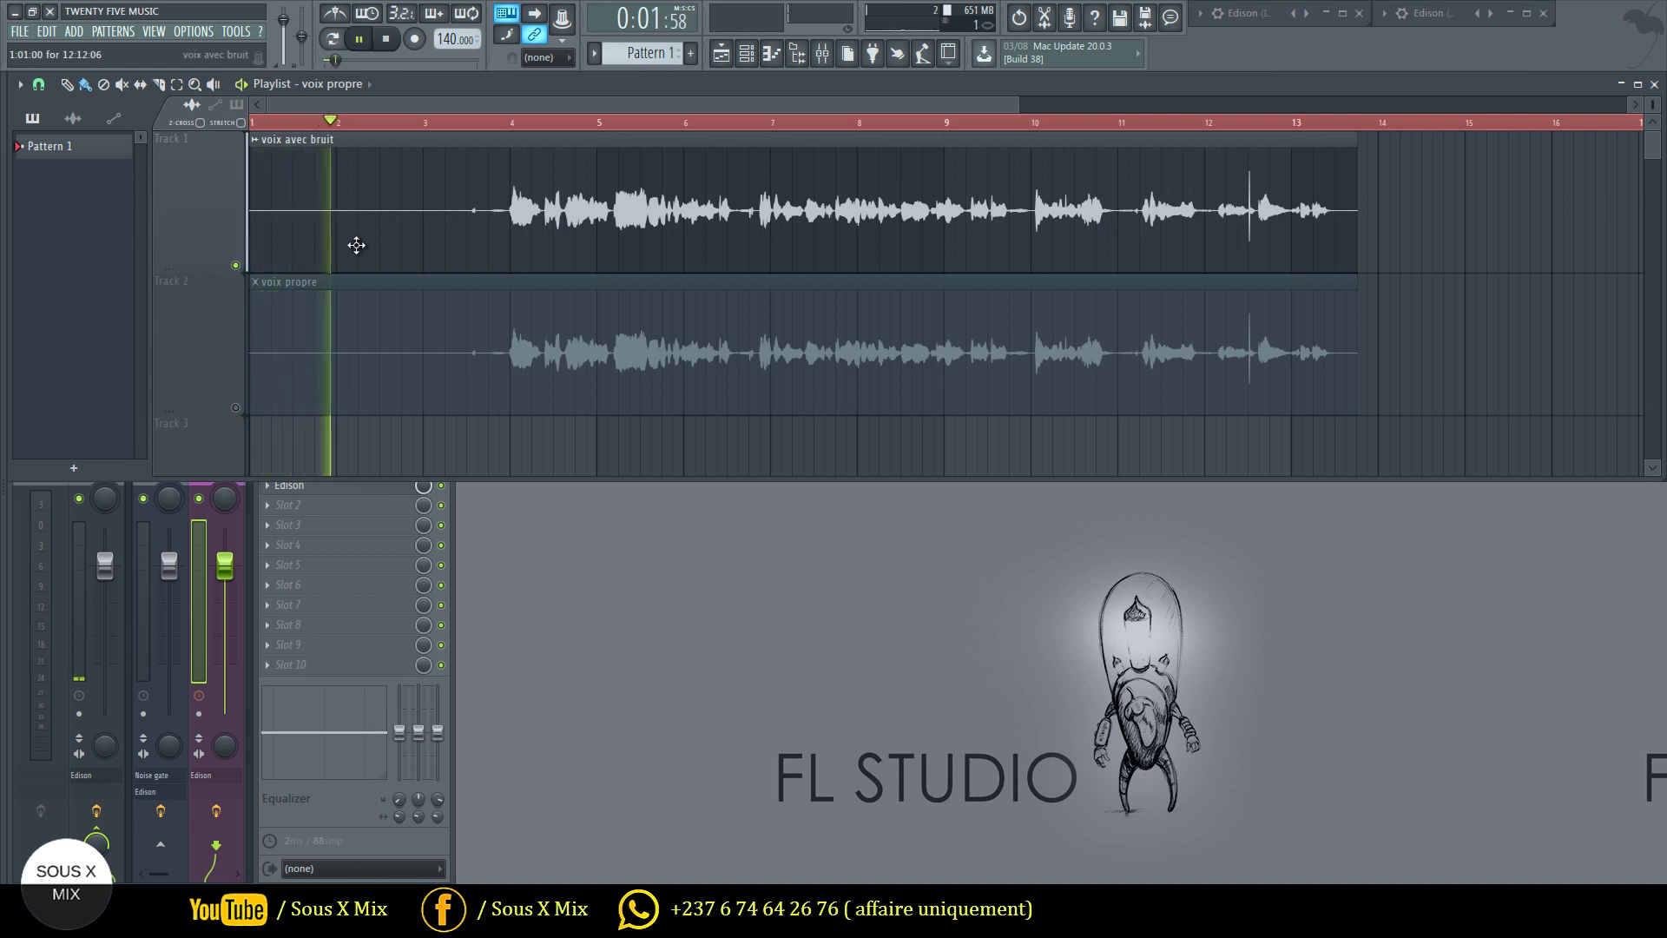
pyautogui.moveTo(1020, 104); pyautogui.dragTo(510, 104)
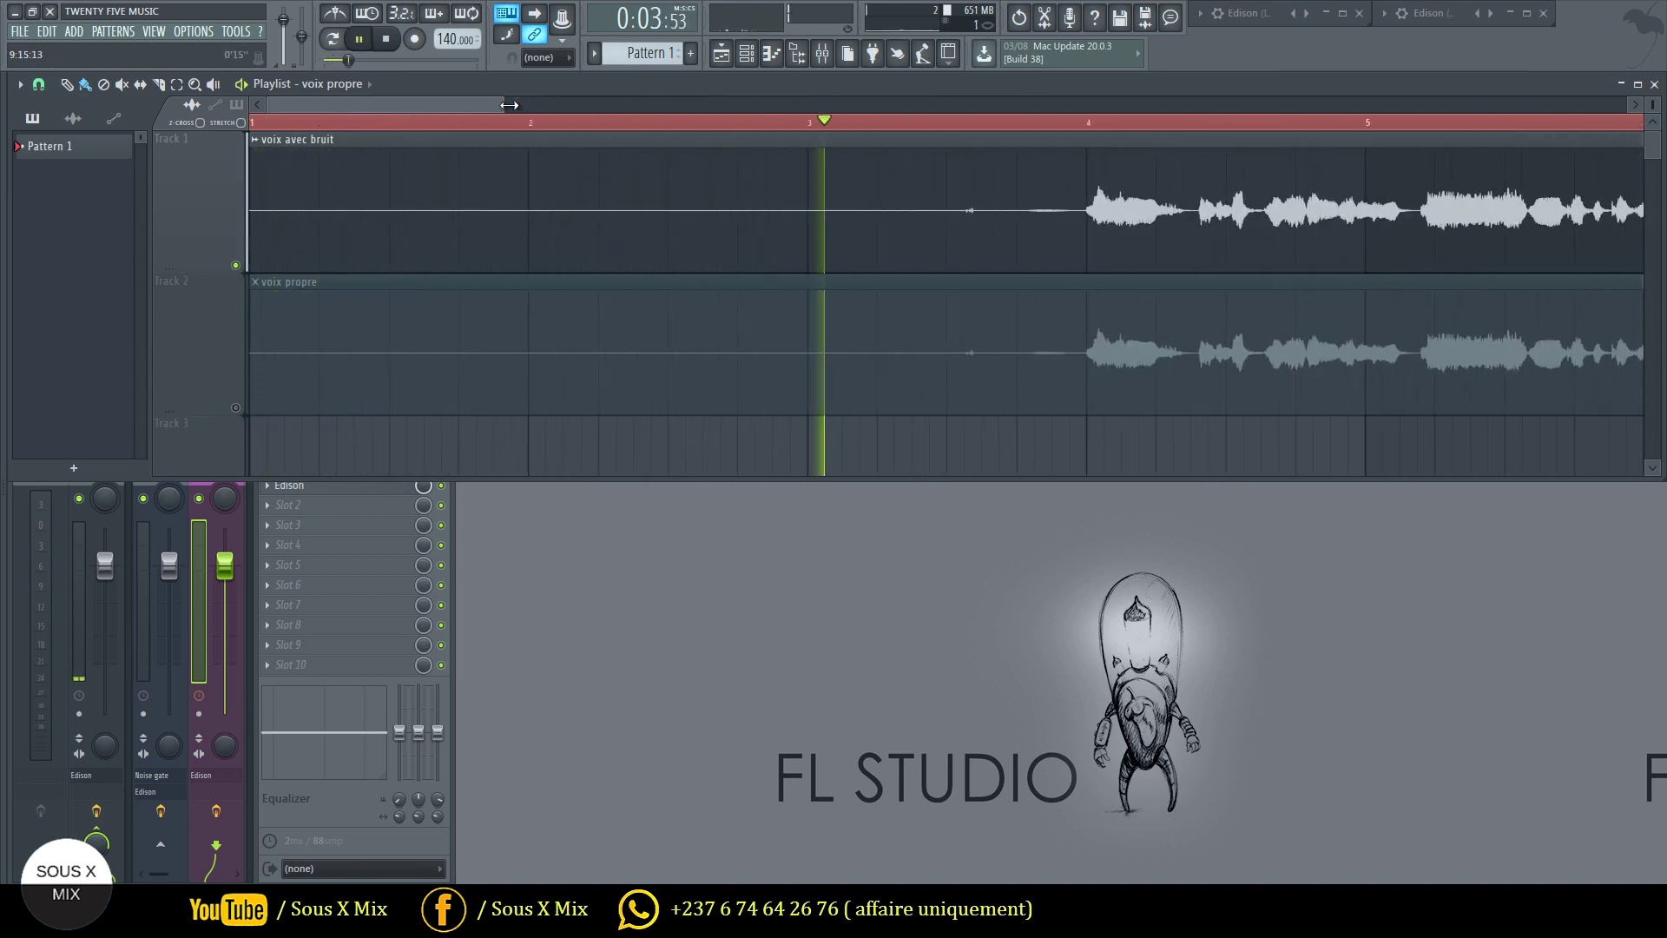
pyautogui.press('space')
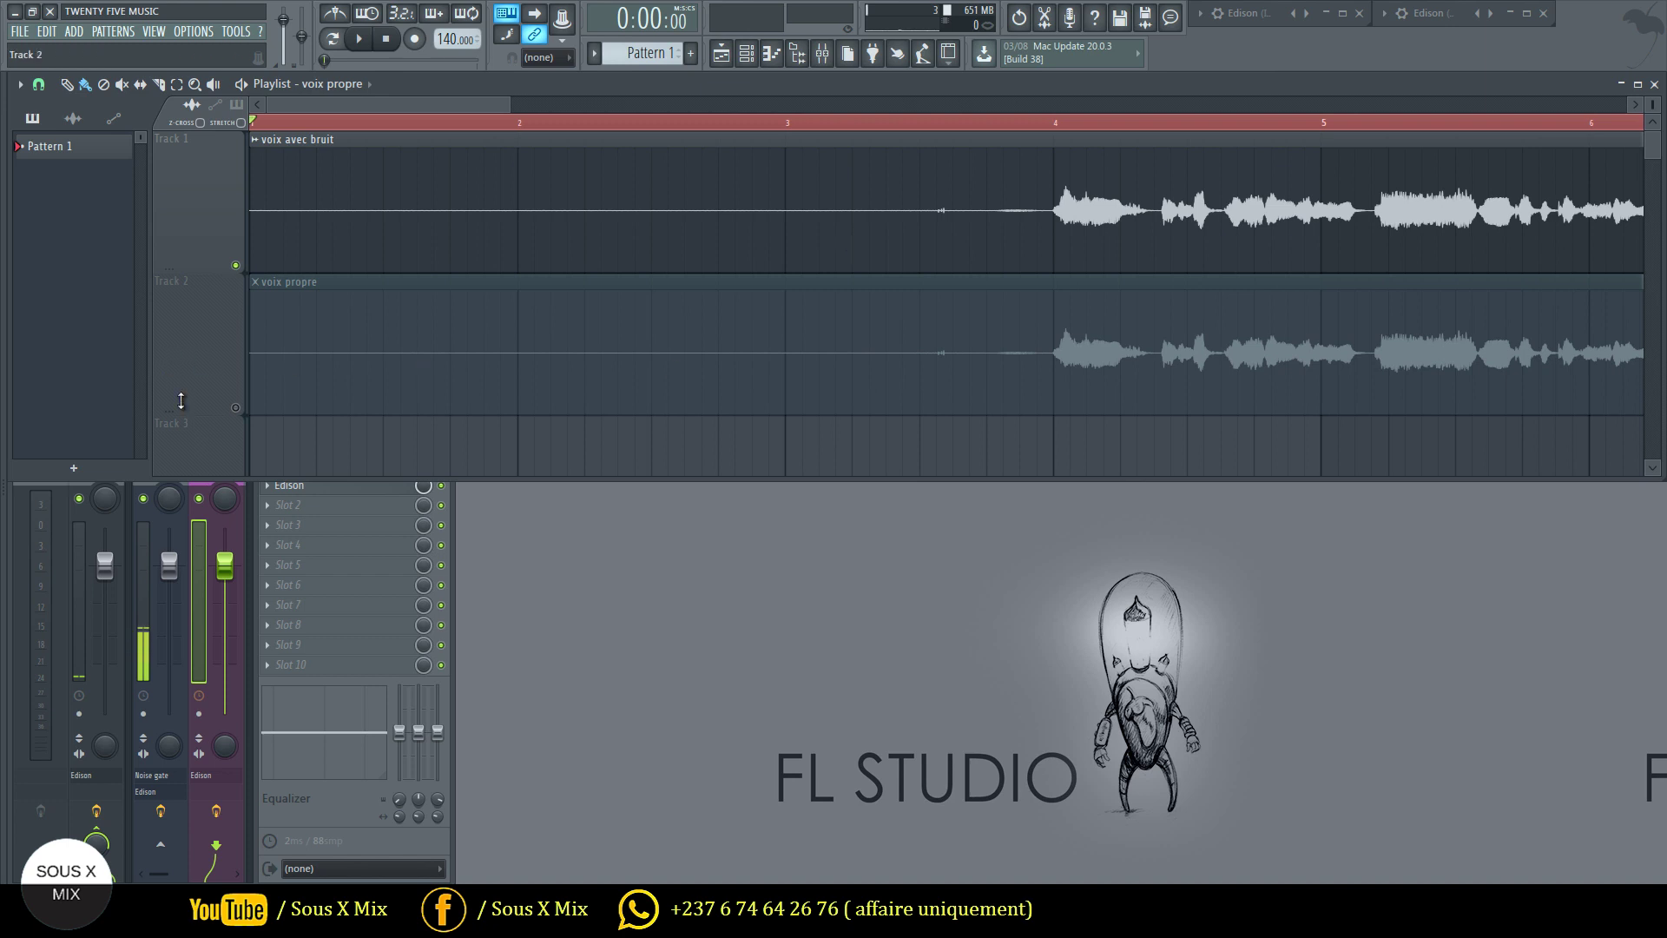
# Solo Track 2 and play the cleaned "voix propre" clip through the first spoken section for comparison.
pyautogui.rightClick(237, 409)
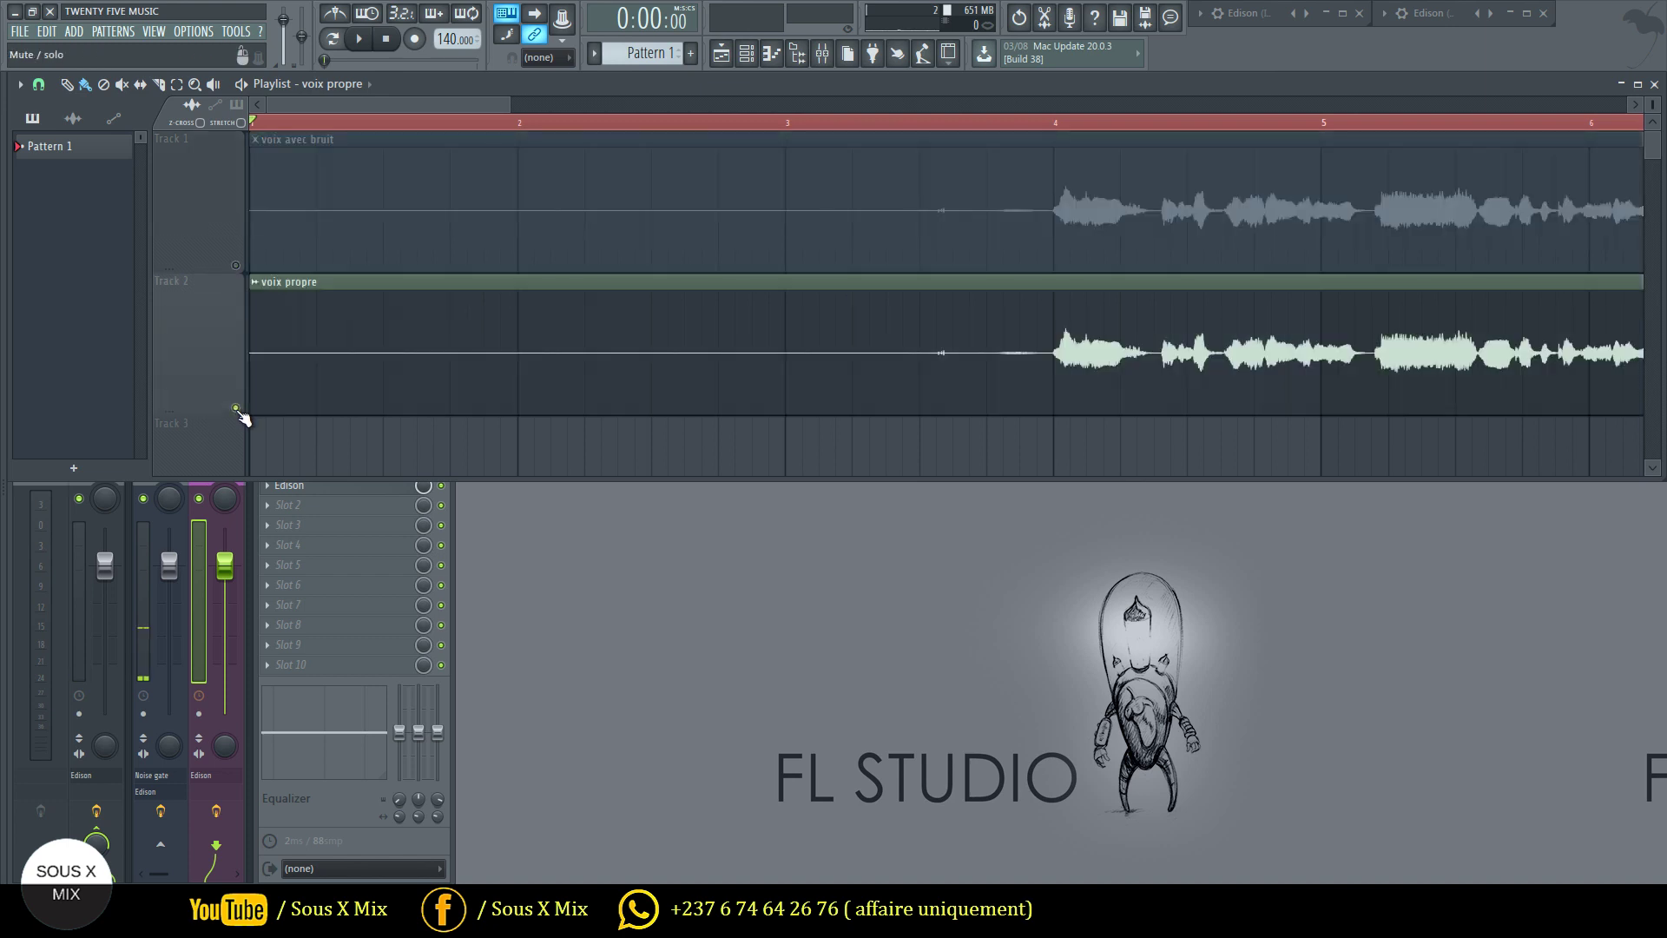
pyautogui.press('space')
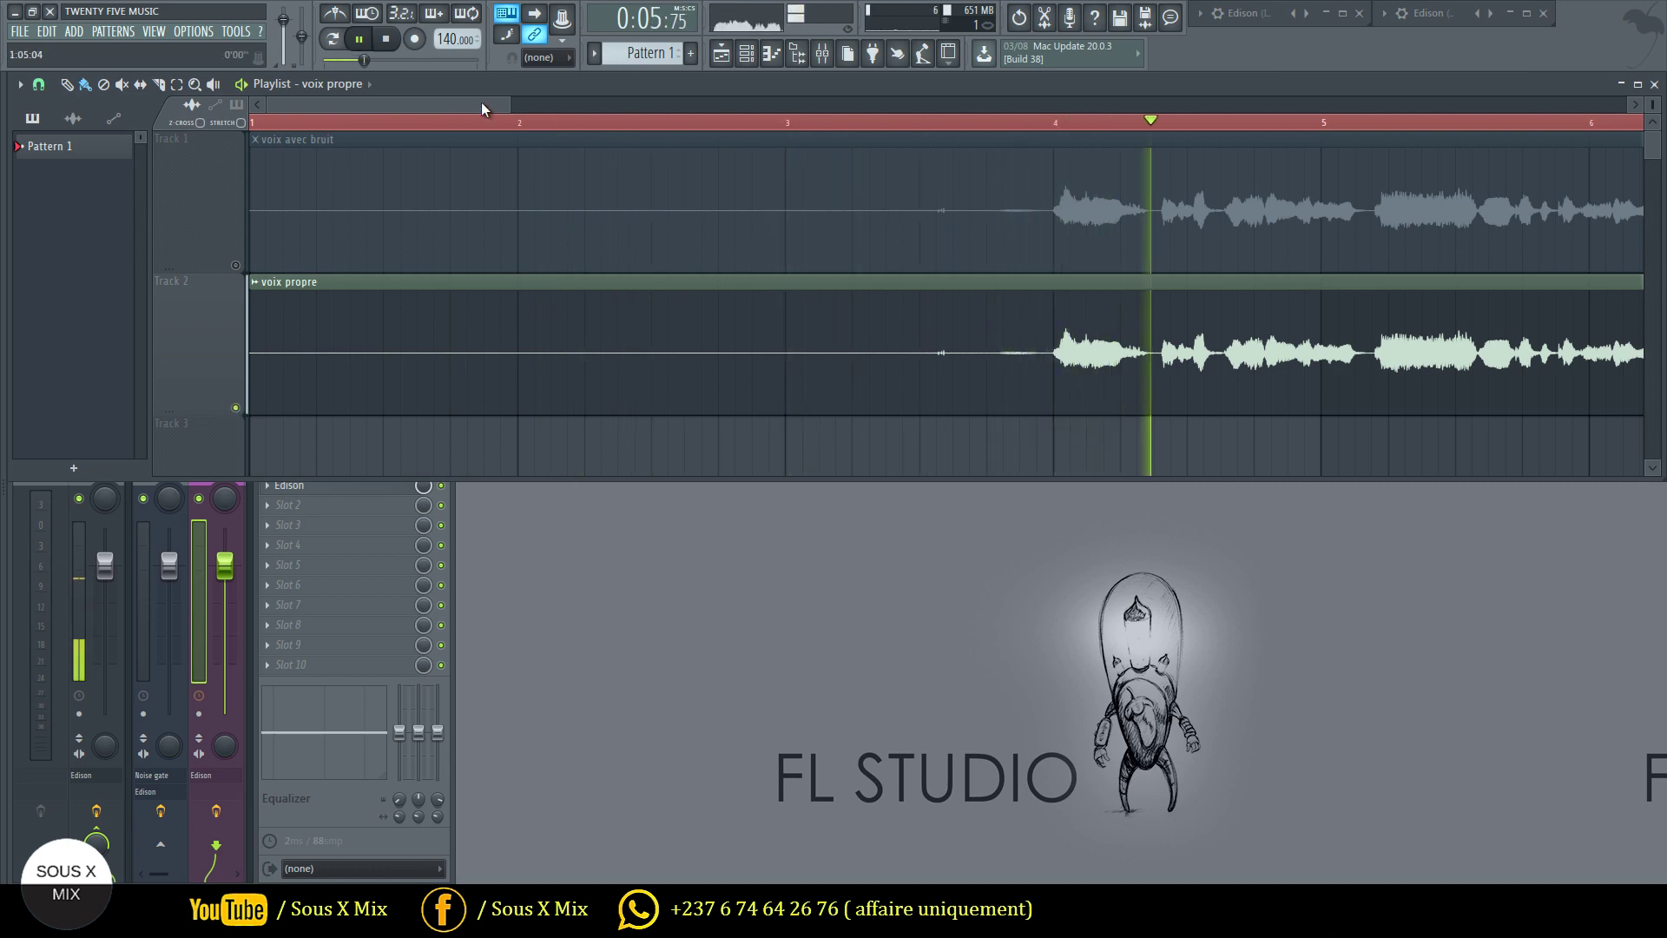
pyautogui.moveTo(511, 104); pyautogui.dragTo(1057, 104)
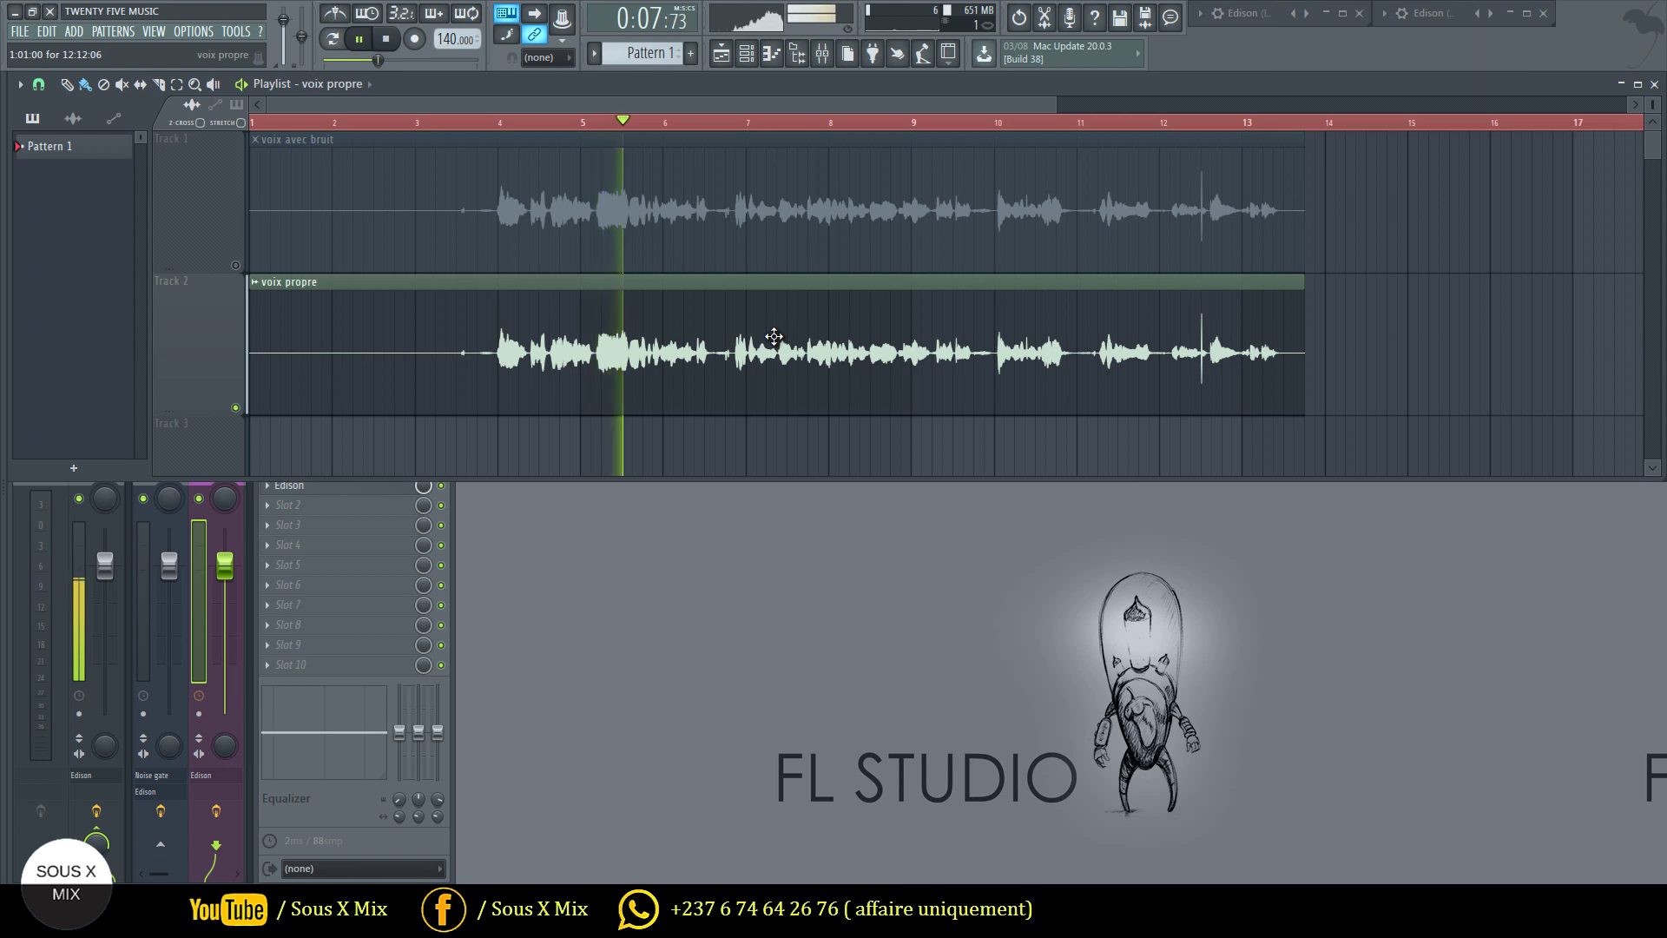
pyautogui.press('space')
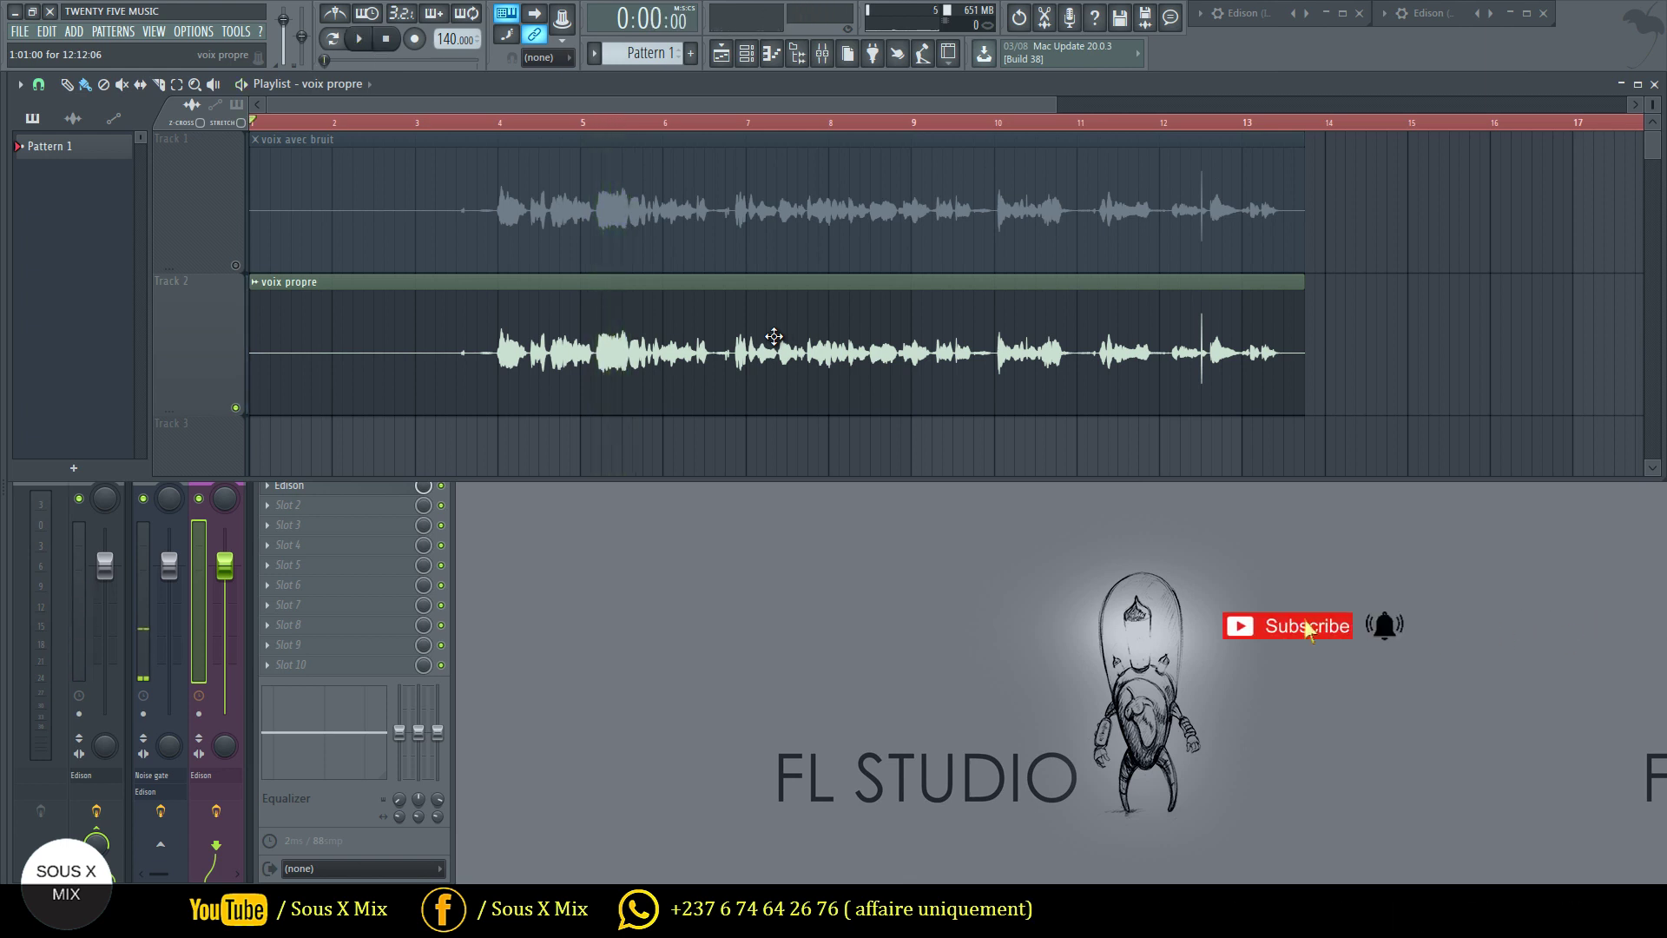